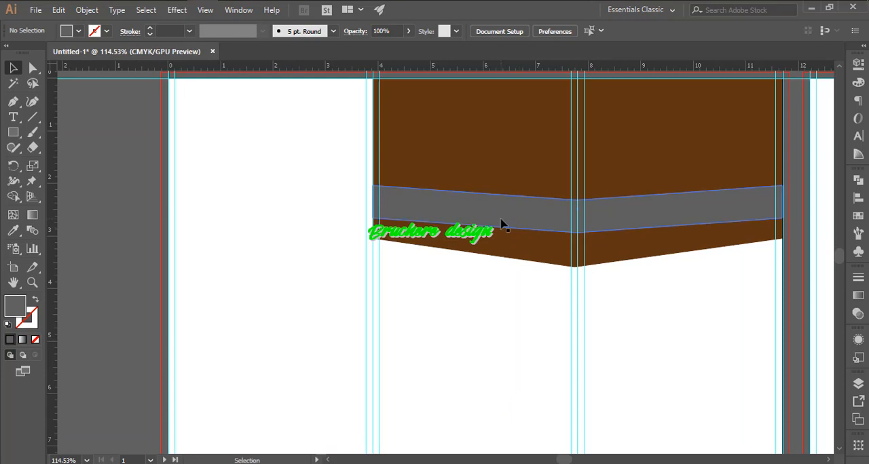
- Fill the grey chevron band across the brown shape with red
{"action": "scroll", "coordinate": [527, 229], "scroll_direction": "up", "scroll_amount": 3}
{"action": "left_click", "coordinate": [78, 31]}
{"action": "left_click", "coordinate": [97, 54]}
{"action": "left_click", "coordinate": [314, 193]}
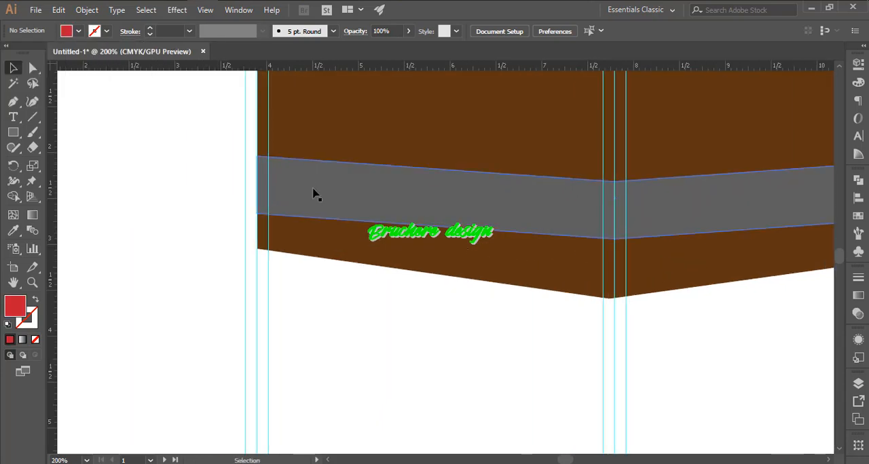
{"action": "left_click", "coordinate": [315, 193]}
{"action": "left_click", "coordinate": [78, 31]}
{"action": "left_click", "coordinate": [97, 54]}
{"action": "left_click", "coordinate": [200, 220]}
- Try the Multiply blend mode on the red band and return it to Normal
{"action": "left_click", "coordinate": [355, 31]}
{"action": "left_click", "coordinate": [277, 54]}
{"action": "left_click", "coordinate": [253, 101]}
{"action": "left_click", "coordinate": [186, 151]}
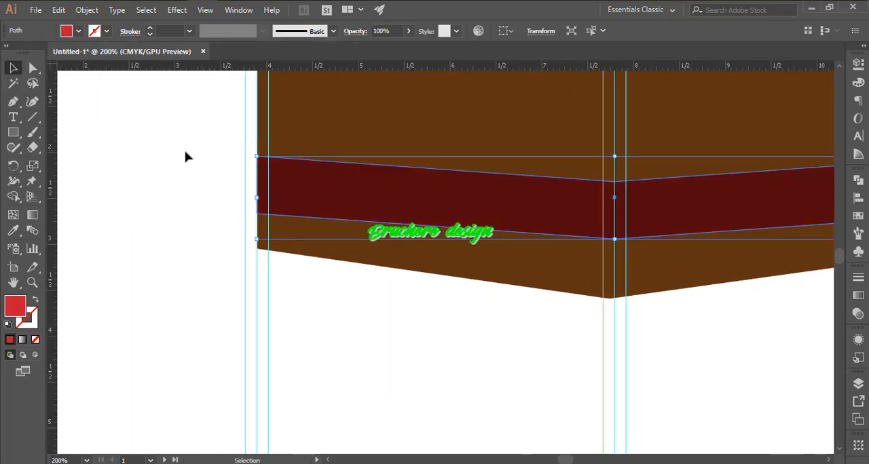
{"action": "left_click", "coordinate": [355, 32]}
{"action": "left_click", "coordinate": [277, 54]}
{"action": "left_click", "coordinate": [251, 66]}
- Set the opacity of the red band on the brown shape to 80%
{"action": "left_click", "coordinate": [409, 31]}
{"action": "left_click_drag", "start_coordinate": [408, 48], "coordinate": [390, 51]}
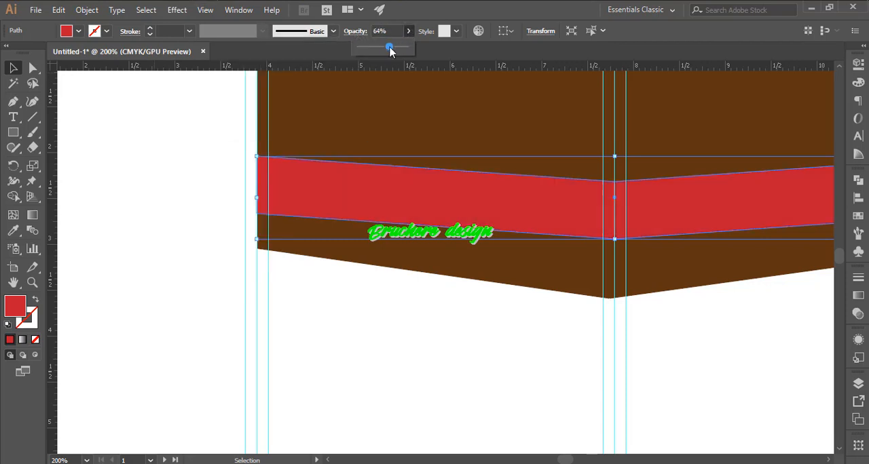
{"action": "left_click", "coordinate": [217, 128]}
- Duplicate the red band below the brown shape and lower the copy's centre points to form a deeper V
{"action": "mouse_move", "coordinate": [607, 268]}
{"action": "left_mouse_down"}
{"action": "mouse_move", "coordinate": [590, 274]}
{"action": "mouse_move", "coordinate": [594, 266]}
{"action": "left_mouse_up"}
{"action": "left_click_drag", "start_coordinate": [594, 265], "coordinate": [364, 250]}
{"action": "left_click_drag", "start_coordinate": [418, 182], "coordinate": [419, 280]}
{"action": "key", "text": "a"}
{"action": "left_click", "coordinate": [357, 270]}
{"action": "left_click", "coordinate": [357, 310], "text": "shift"}
{"action": "left_click_drag", "start_coordinate": [358, 310], "coordinate": [358, 351]}
{"action": "left_click", "coordinate": [441, 344]}
{"action": "mouse_move", "coordinate": [441, 343]}
{"action": "left_mouse_down"}
{"action": "mouse_move", "coordinate": [358, 307]}
{"action": "mouse_move", "coordinate": [434, 353]}
{"action": "left_mouse_up"}
{"action": "left_click_drag", "start_coordinate": [454, 369], "coordinate": [494, 288]}
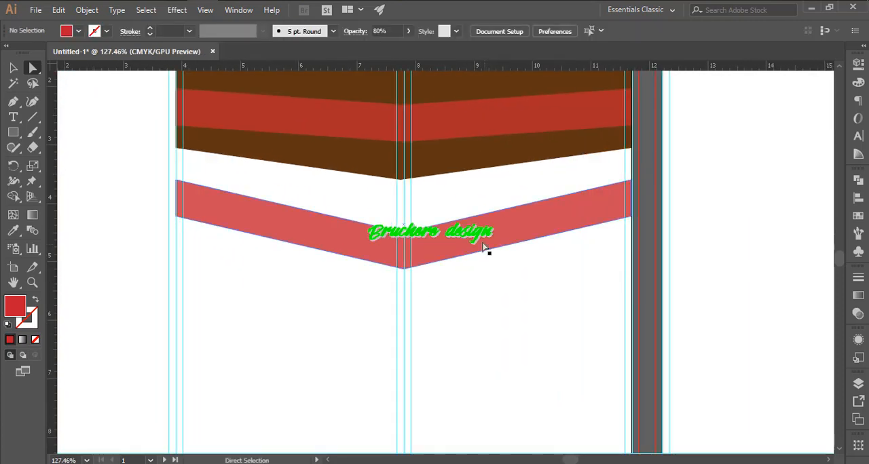
- Draw a flat-topped triangle about 4.03 in wide and 0.47 in high over the lower band's tip with the Pen tool
{"action": "left_click_drag", "start_coordinate": [462, 225], "coordinate": [494, 218]}
{"action": "left_click_drag", "start_coordinate": [407, 187], "coordinate": [414, 247]}
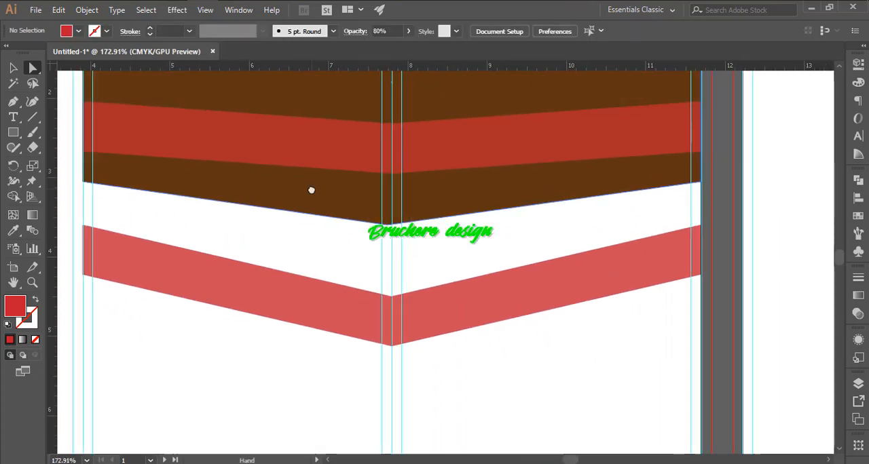
{"action": "left_click", "coordinate": [13, 101]}
{"action": "left_click", "coordinate": [230, 309]}
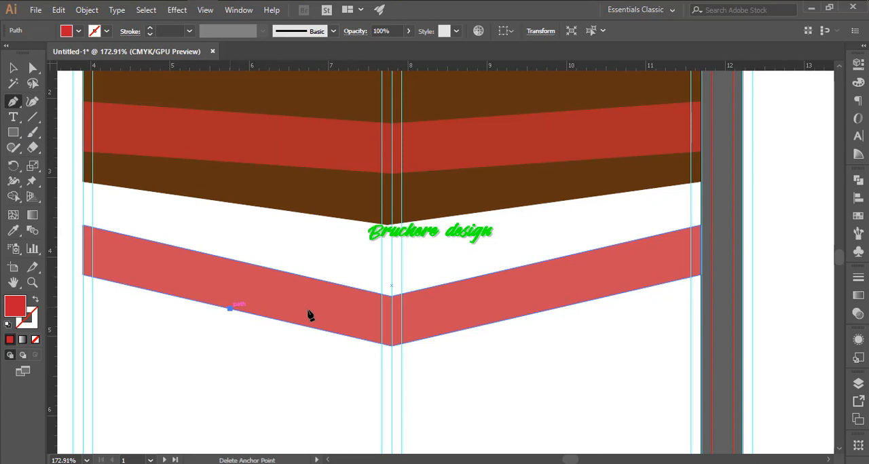
{"action": "left_click", "coordinate": [548, 309]}
{"action": "left_click", "coordinate": [391, 344]}
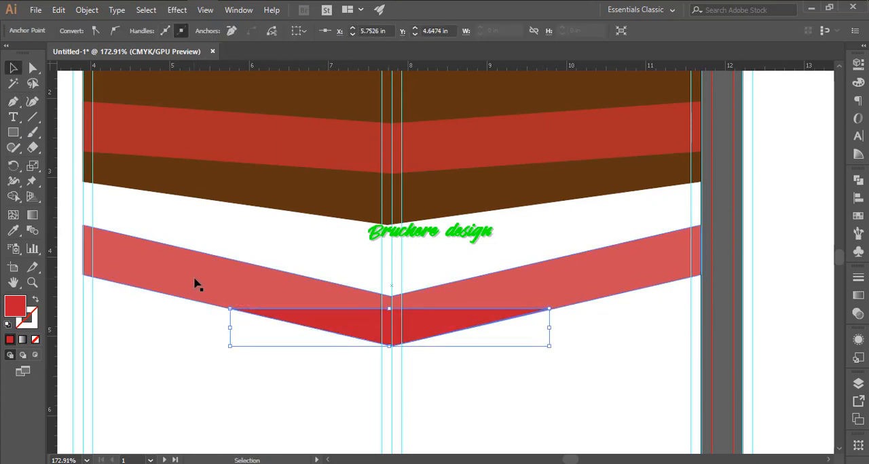
- Set the opacity of the lower red band to 100%
{"action": "left_click", "coordinate": [194, 283]}
{"action": "left_click", "coordinate": [409, 31]}
{"action": "left_click_drag", "start_coordinate": [399, 47], "coordinate": [411, 47]}
{"action": "left_click", "coordinate": [227, 339]}
- Set the blend mode of the triangle on the lower band's tip to Multiply
{"action": "left_click", "coordinate": [364, 325]}
{"action": "left_click", "coordinate": [355, 31]}
{"action": "left_click", "coordinate": [270, 54]}
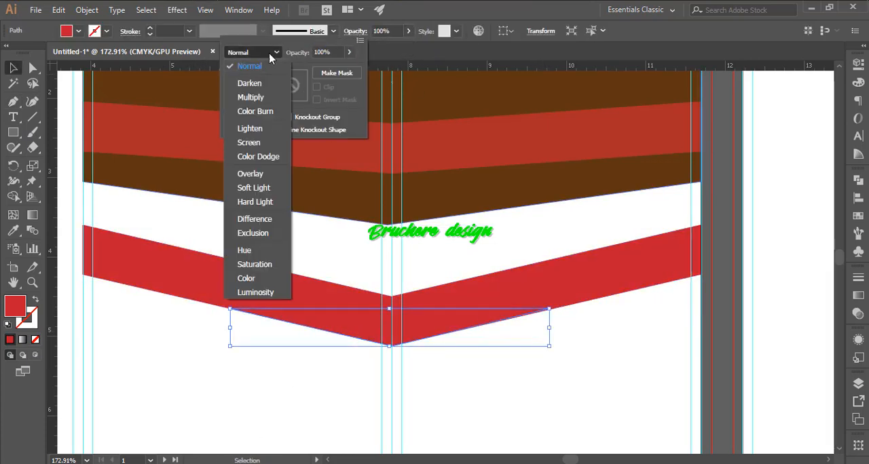
{"action": "left_click", "coordinate": [261, 99]}
{"action": "left_click", "coordinate": [497, 347]}
- Copy the dark triangle up onto the tip of the brown shape
{"action": "left_click_drag", "start_coordinate": [385, 274], "coordinate": [394, 277]}
{"action": "left_click_drag", "start_coordinate": [430, 341], "coordinate": [431, 177]}
{"action": "left_click", "coordinate": [379, 219]}
{"action": "left_click_drag", "start_coordinate": [371, 206], "coordinate": [434, 217]}
- Try to reshape the copied triangle's corners to follow the brown shape's lower edge, and undo the changes
{"action": "key", "text": "a"}
{"action": "left_click_drag", "start_coordinate": [554, 273], "coordinate": [594, 275]}
{"action": "left_click", "coordinate": [578, 300]}
{"action": "left_click_drag", "start_coordinate": [651, 293], "coordinate": [345, 254]}
{"action": "left_click", "coordinate": [432, 236]}
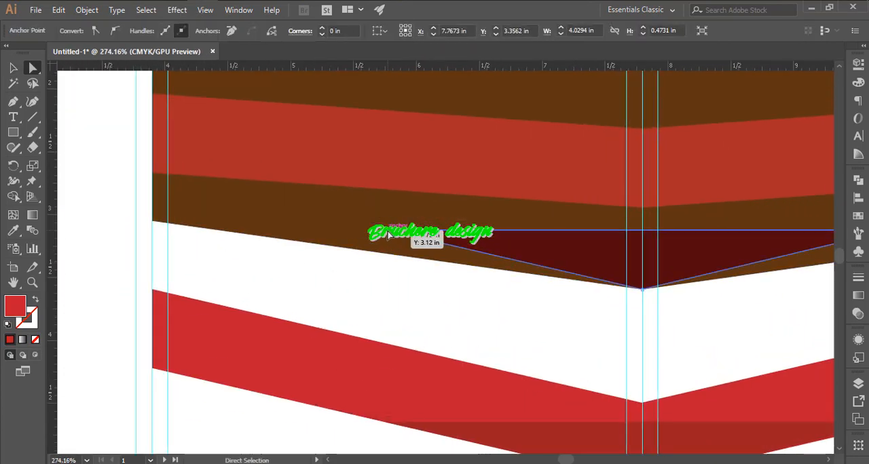
{"action": "left_click_drag", "start_coordinate": [384, 230], "coordinate": [372, 257]}
{"action": "left_click_drag", "start_coordinate": [439, 239], "coordinate": [223, 235]}
{"action": "key", "text": "ctrl+z"}
{"action": "key", "text": "ctrl+z"}
- Shift the copied triangle down at the tip of the brown shape
{"action": "left_click", "coordinate": [483, 254]}
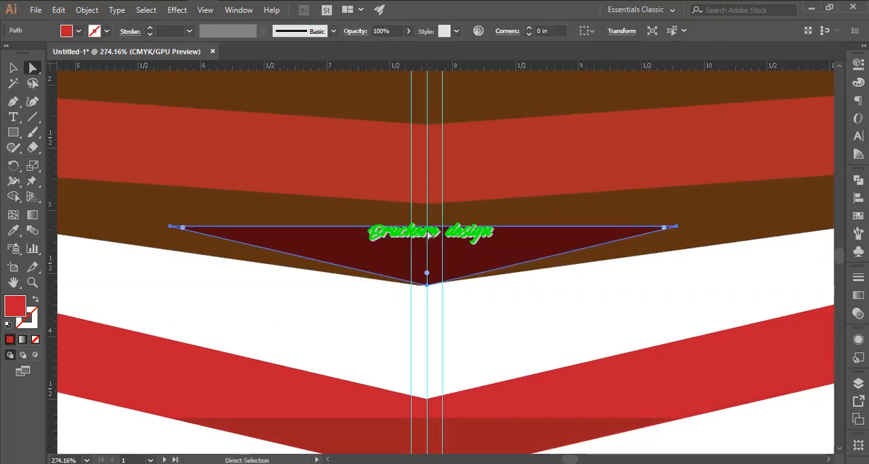
{"action": "key", "text": "v"}
{"action": "left_click_drag", "start_coordinate": [423, 228], "coordinate": [423, 254]}
{"action": "left_click", "coordinate": [591, 307]}
{"action": "left_click_drag", "start_coordinate": [606, 311], "coordinate": [485, 288]}
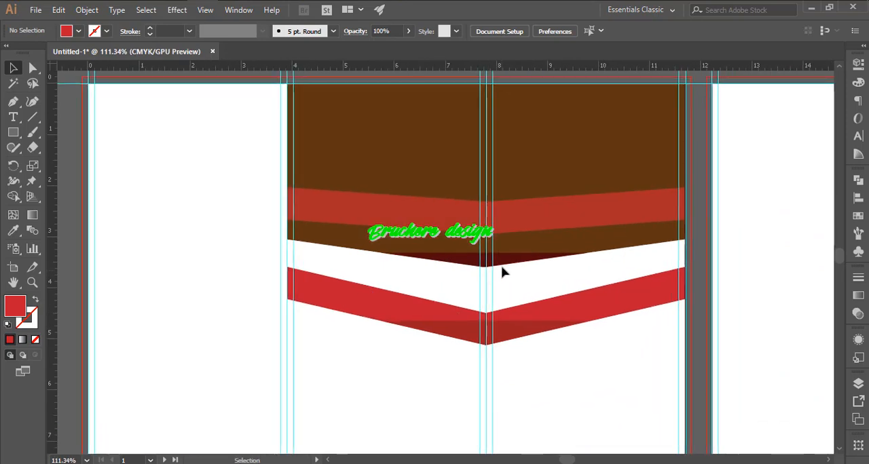
- Undo the triangle copy and its adjustments on the brown shape
{"action": "key", "text": "ctrl+z"}
{"action": "left_click_drag", "start_coordinate": [456, 245], "coordinate": [536, 261]}
{"action": "left_click_drag", "start_coordinate": [546, 272], "coordinate": [547, 191]}
{"action": "key", "text": "ctrl+z"}
{"action": "key", "text": "ctrl+z"}
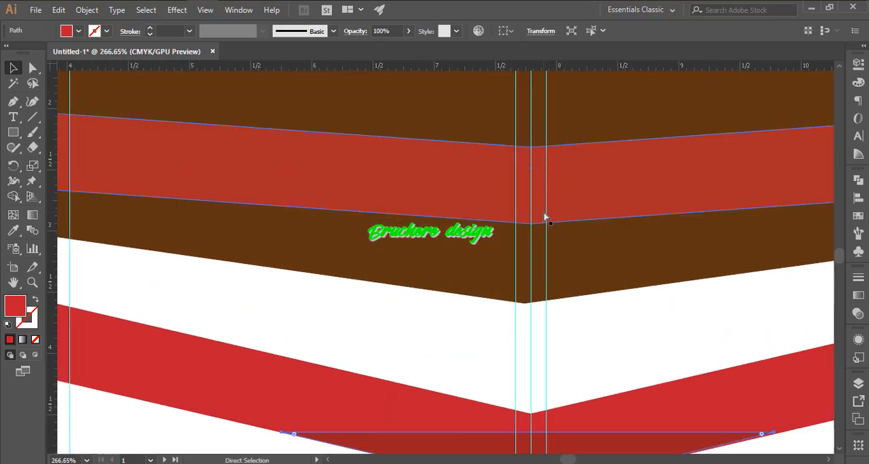
- Move the upper red band's lower and upper centre points down to deepen its V
{"action": "left_click", "coordinate": [548, 213]}
{"action": "key", "text": "a"}
{"action": "left_click", "coordinate": [530, 224]}
{"action": "key", "text": "shift+Down"}
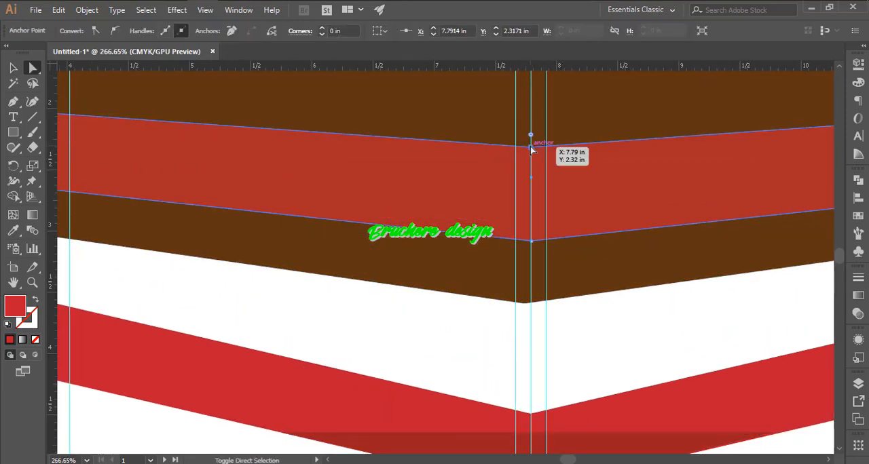
{"action": "left_click_drag", "start_coordinate": [531, 149], "coordinate": [531, 165]}
- Draw a closed flat-topped triangle over the upper red band's lower tip with the Pen tool
{"action": "key", "text": "p"}
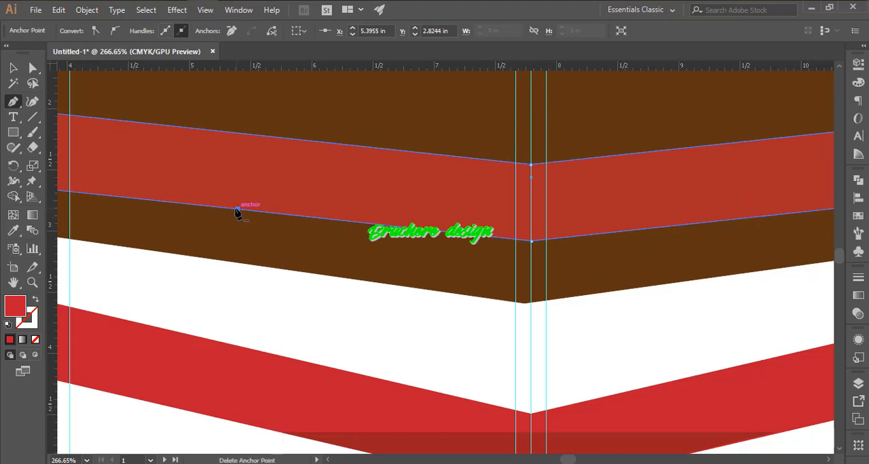
{"action": "left_click", "coordinate": [237, 209]}
{"action": "key", "text": "ctrl+shift+a"}
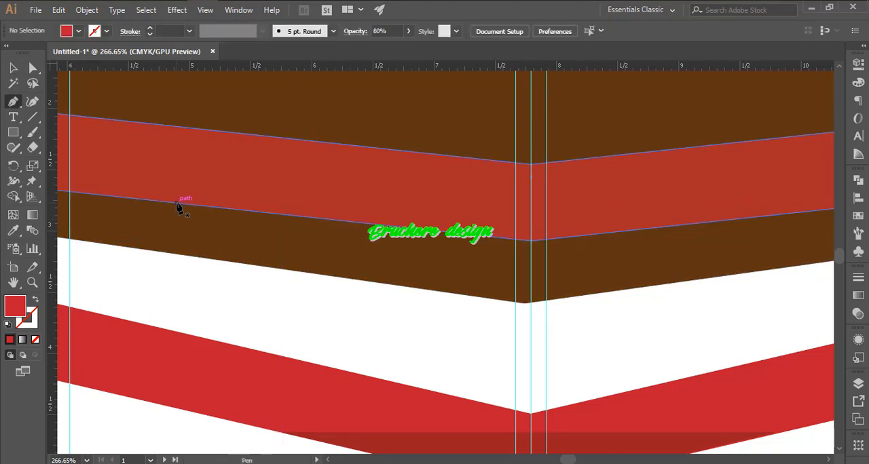
{"action": "left_click", "coordinate": [177, 204]}
{"action": "scroll", "coordinate": [746, 204], "scroll_direction": "right", "scroll_amount": 3}
{"action": "left_click", "coordinate": [765, 203]}
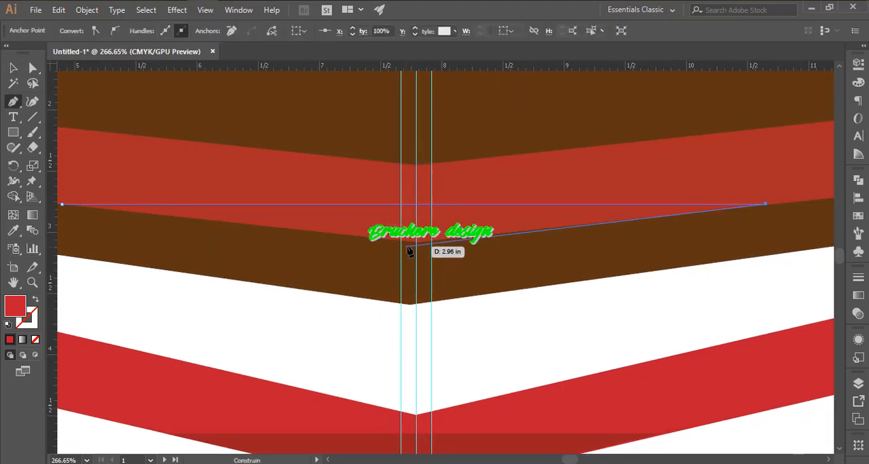
{"action": "left_click", "coordinate": [416, 241]}
{"action": "left_click", "coordinate": [62, 204]}
- Copy the lower dark triangle's appearance to the new triangle with the Eyedropper and deselect it
{"action": "key", "text": "i"}
{"action": "left_click", "coordinate": [277, 436]}
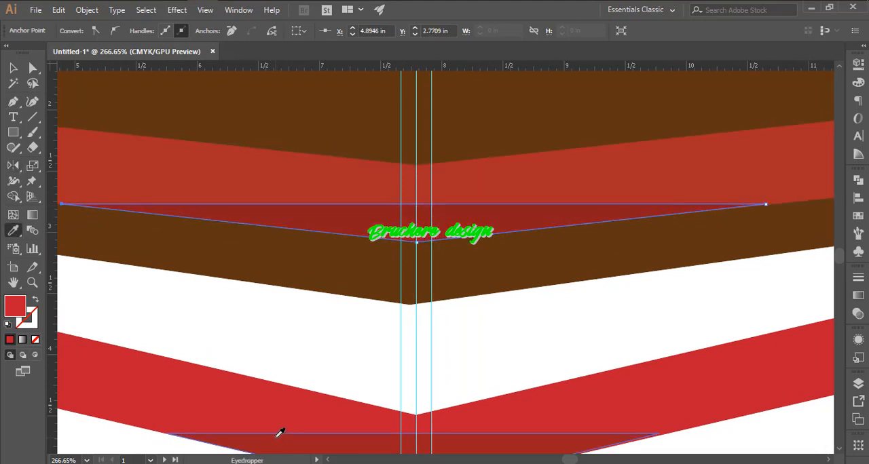
{"action": "key", "text": "v"}
{"action": "key", "text": "ctrl+shift+a"}
- Draw a narrow horizontal red rectangle near the bottom of panel 1
{"action": "left_click_drag", "start_coordinate": [554, 318], "coordinate": [451, 345]}
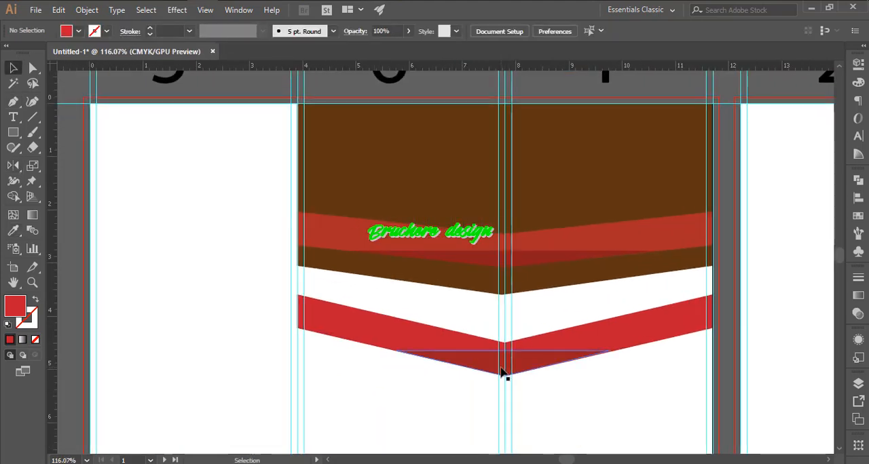
{"action": "left_click_drag", "start_coordinate": [534, 402], "coordinate": [385, 263]}
{"action": "left_click_drag", "start_coordinate": [385, 262], "coordinate": [484, 373]}
{"action": "scroll", "coordinate": [135, 173], "scroll_direction": "down", "scroll_amount": 3}
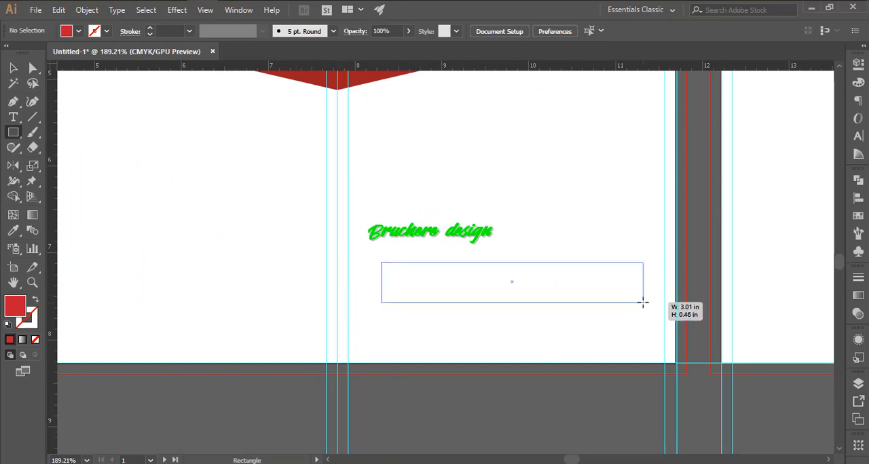
{"action": "left_click_drag", "start_coordinate": [642, 302], "coordinate": [644, 331]}
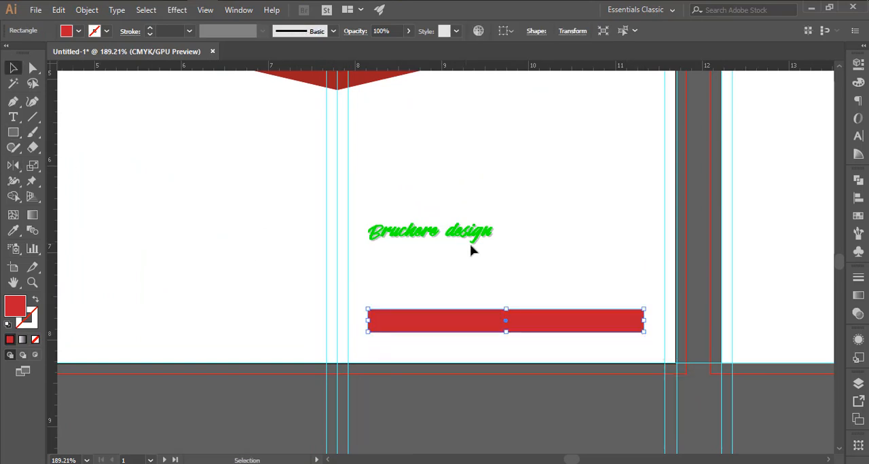
- Centre the red bar horizontally in panel 1 using a temporary panel-wide rectangle, and delete that rectangle
{"action": "left_click_drag", "start_coordinate": [669, 201], "coordinate": [676, 201]}
{"action": "key", "text": "ctrl"}
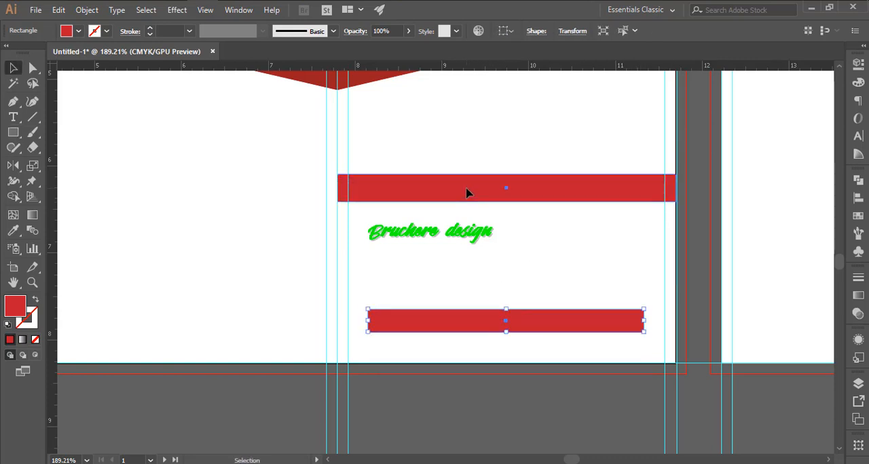
{"action": "left_click_drag", "start_coordinate": [535, 128], "coordinate": [537, 364]}
{"action": "left_click", "coordinate": [515, 190]}
{"action": "left_click", "coordinate": [499, 31]}
{"action": "left_click", "coordinate": [397, 65]}
{"action": "left_click_drag", "start_coordinate": [543, 123], "coordinate": [529, 181]}
{"action": "key", "text": "Delete"}
- Select the brown shape, start placing an image and browse to the Shutterstock-1 folder on the Graphic work (F:) drive
{"action": "scroll", "coordinate": [487, 234], "scroll_direction": "down", "scroll_amount": 1}
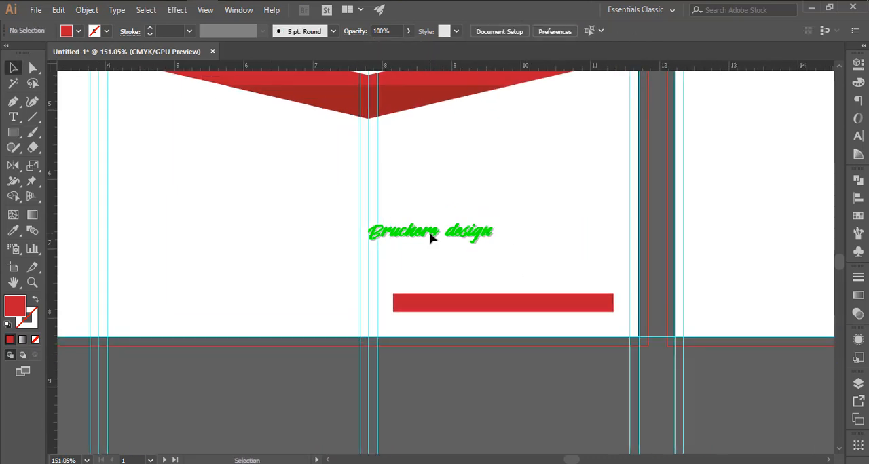
{"action": "left_click_drag", "start_coordinate": [360, 203], "coordinate": [466, 308]}
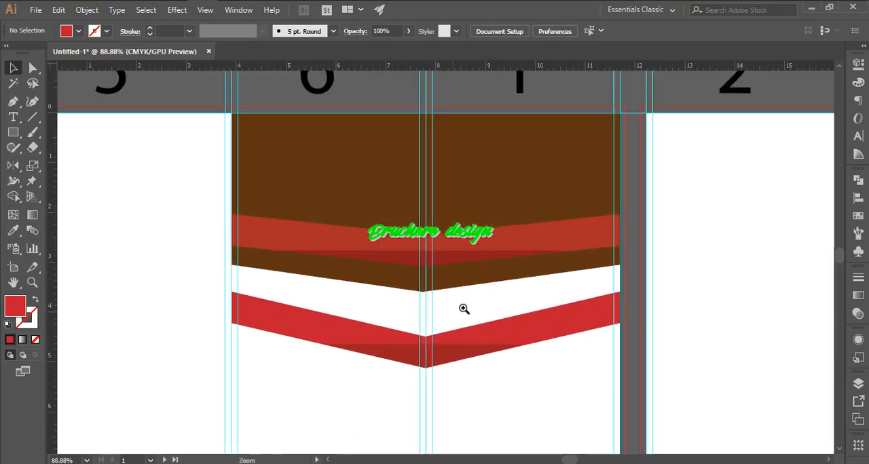
{"action": "left_click", "coordinate": [494, 190]}
{"action": "key", "text": "shift+ctrl+p"}
{"action": "scroll", "coordinate": [58, 298], "scroll_direction": "down", "scroll_amount": 2}
{"action": "left_click", "coordinate": [66, 310]}
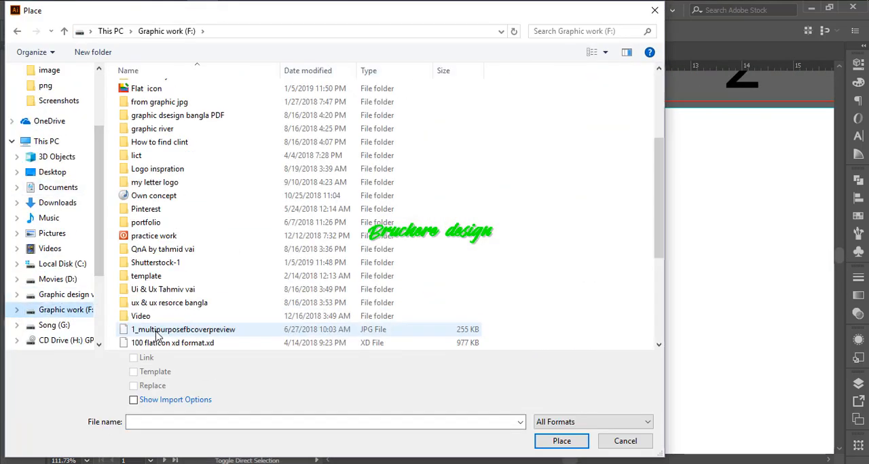
{"action": "scroll", "coordinate": [152, 251], "scroll_direction": "down", "scroll_amount": 1}
{"action": "double_click", "coordinate": [155, 219]}
{"action": "scroll", "coordinate": [301, 187], "scroll_direction": "down", "scroll_amount": 2}
{"action": "scroll", "coordinate": [301, 170], "scroll_direction": "up", "scroll_amount": 2}
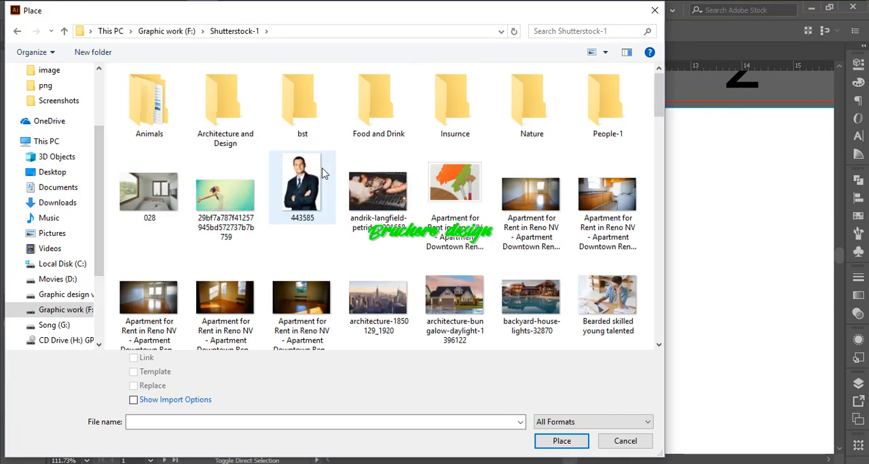
- Place the architecture-1850129_1920 image at the brown shape's upper-left corner and enlarge it to cover panels 6 and 1
{"action": "left_click", "coordinate": [396, 296]}
{"action": "double_click", "coordinate": [396, 295]}
{"action": "left_click", "coordinate": [226, 109]}
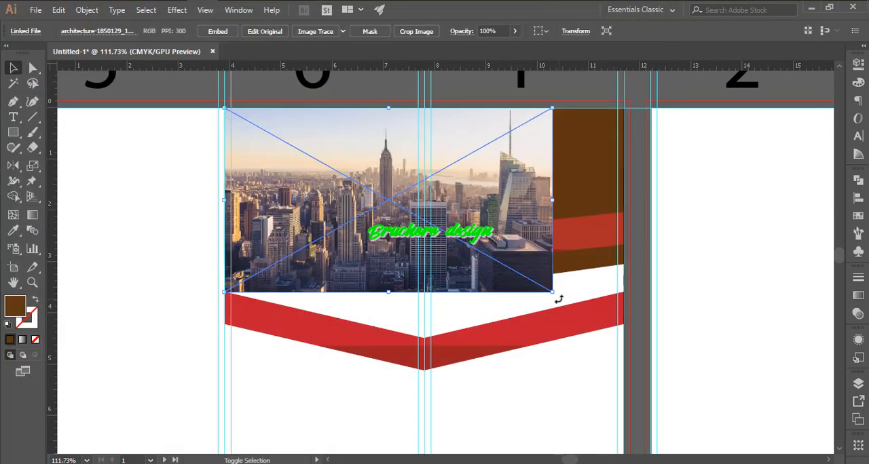
{"action": "left_click_drag", "start_coordinate": [553, 293], "coordinate": [630, 336]}
{"action": "left_click_drag", "start_coordinate": [434, 322], "coordinate": [435, 292]}
{"action": "left_click", "coordinate": [427, 315]}
{"action": "left_click", "coordinate": [575, 190]}
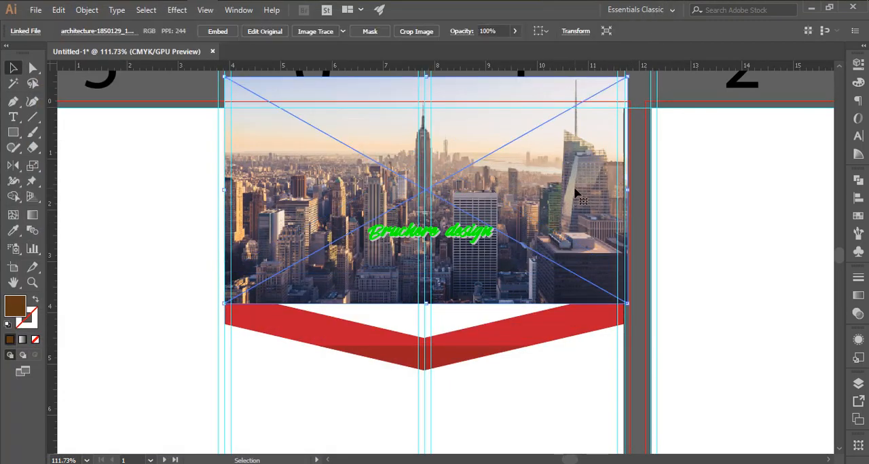
- Mask the skyline image with the brown chevron shape using a clipping mask
{"action": "key", "text": "ctrl+y"}
{"action": "left_click", "coordinate": [556, 108]}
{"action": "key", "text": "ctrl+y"}
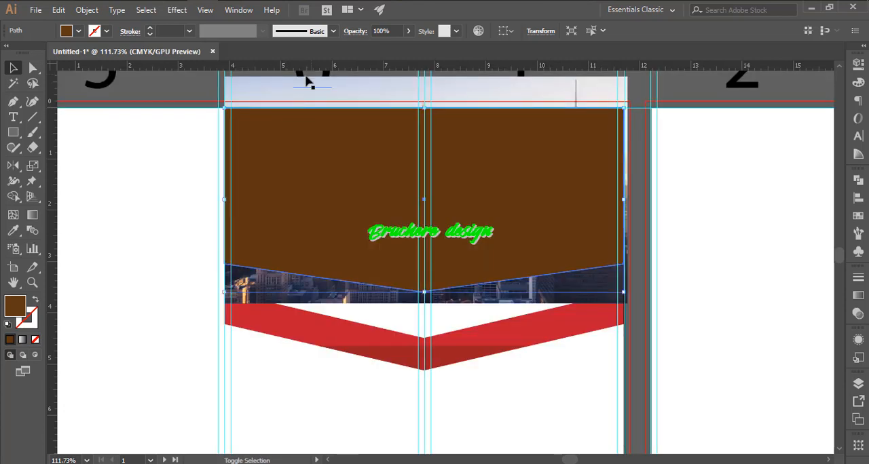
{"action": "key", "text": "ctrl+7"}
{"action": "left_click", "coordinate": [164, 241]}
- Send the clipped skyline image behind the red bands
{"action": "left_click", "coordinate": [367, 267]}
{"action": "key", "text": "ctrl+y"}
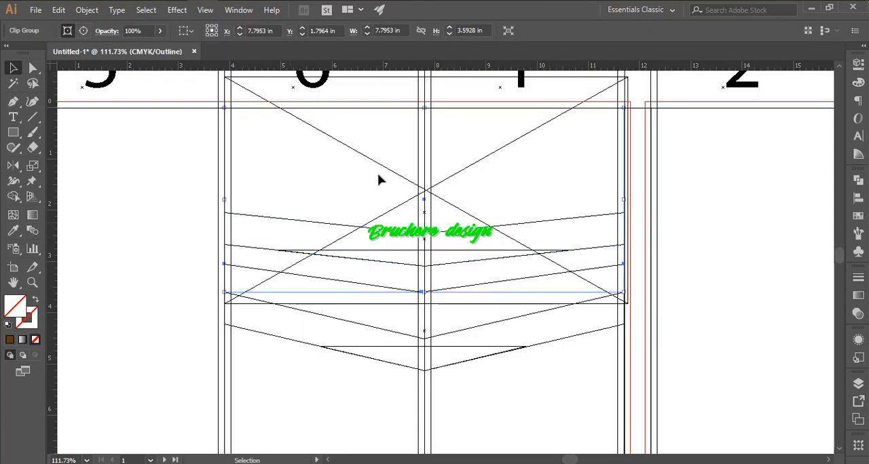
{"action": "left_click", "coordinate": [195, 194]}
{"action": "key", "text": "ctrl+y"}
{"action": "left_click", "coordinate": [298, 132]}
{"action": "key", "text": "ctrl+shift+["}
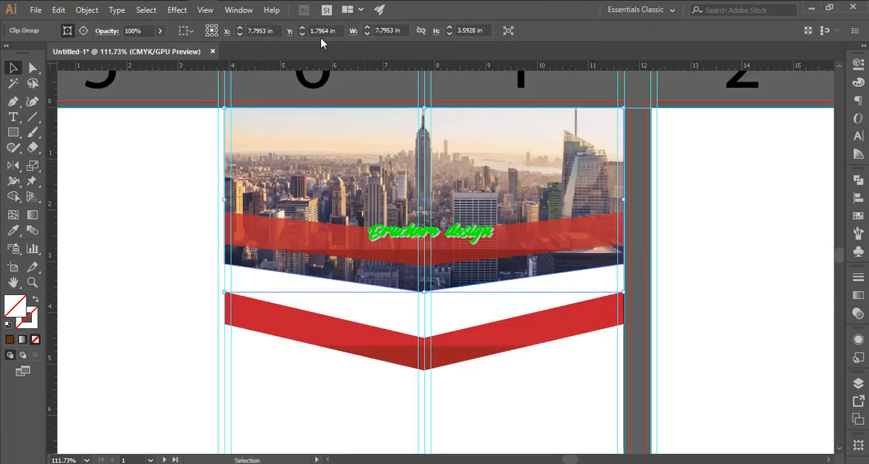
- Set the blend mode of the clipped skyline image to Multiply
{"action": "left_click", "coordinate": [106, 31]}
{"action": "left_click", "coordinate": [34, 53]}
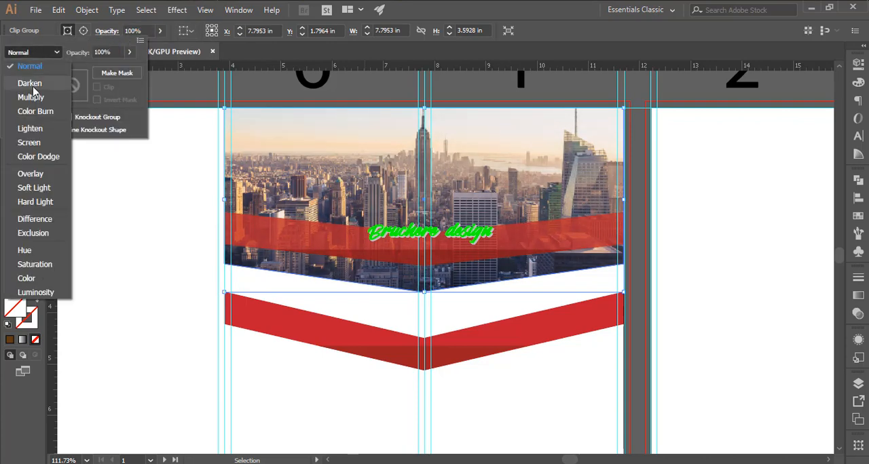
{"action": "left_click", "coordinate": [30, 91]}
{"action": "left_click", "coordinate": [41, 53]}
{"action": "left_click", "coordinate": [40, 94]}
{"action": "left_click", "coordinate": [170, 136]}
- Recolour the lower band with the bright red swatch and its tip triangle with the dark red swatch
{"action": "left_click_drag", "start_coordinate": [470, 240], "coordinate": [407, 262]}
{"action": "left_click_drag", "start_coordinate": [441, 265], "coordinate": [500, 184]}
{"action": "left_click_drag", "start_coordinate": [345, 219], "coordinate": [402, 251]}
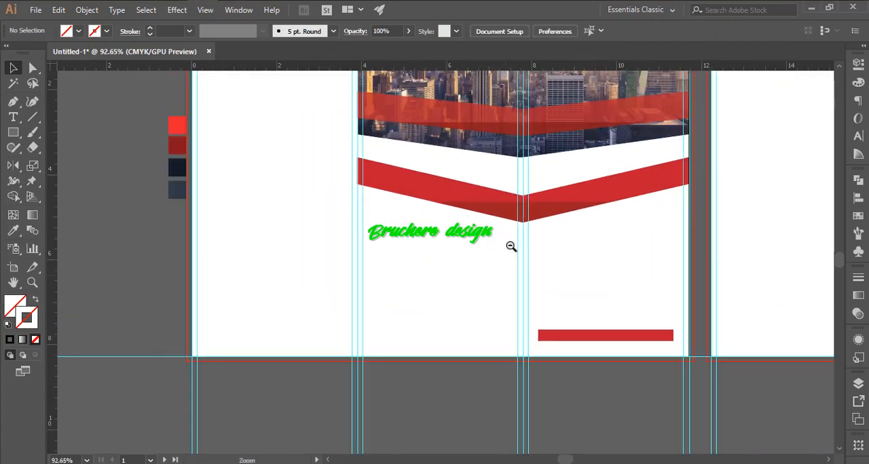
{"action": "left_click", "coordinate": [373, 247]}
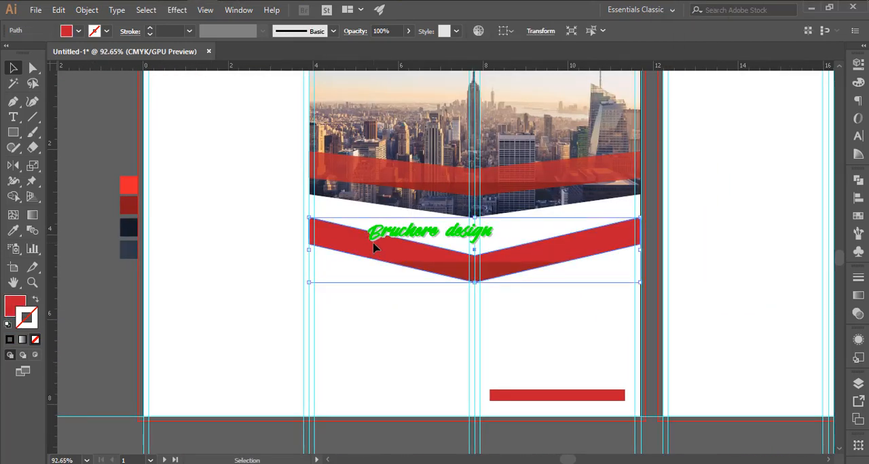
{"action": "left_click", "coordinate": [127, 182]}
{"action": "key", "text": "v"}
{"action": "key", "text": "i"}
{"action": "left_click", "coordinate": [129, 206]}
{"action": "key", "text": "v"}
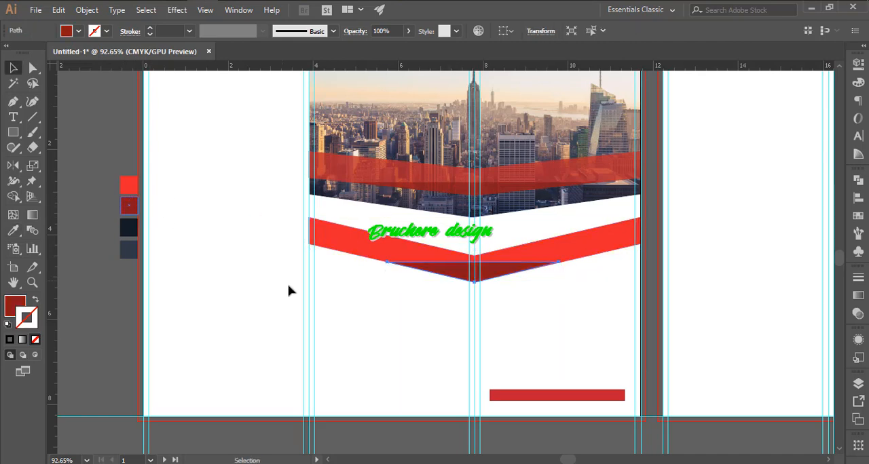
{"action": "left_click", "coordinate": [289, 291]}
- Apply the bright red swatch's appearance to the band crossing the skyline image with the Eyedropper
{"action": "left_click", "coordinate": [352, 176]}
{"action": "key", "text": "i"}
{"action": "left_click", "coordinate": [132, 182]}
{"action": "key", "text": "v"}
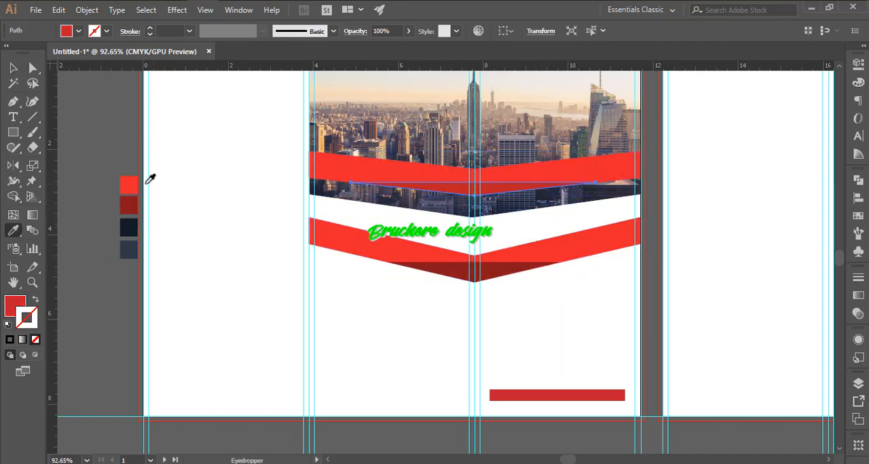
- Recolour the skyline-crossing band's tip triangle with the dark red swatch and set the band's opacity to 80%
{"action": "left_click", "coordinate": [129, 206]}
{"action": "key", "text": "v"}
{"action": "left_click", "coordinate": [258, 180]}
{"action": "key", "text": "Return"}
{"action": "left_click", "coordinate": [506, 228]}
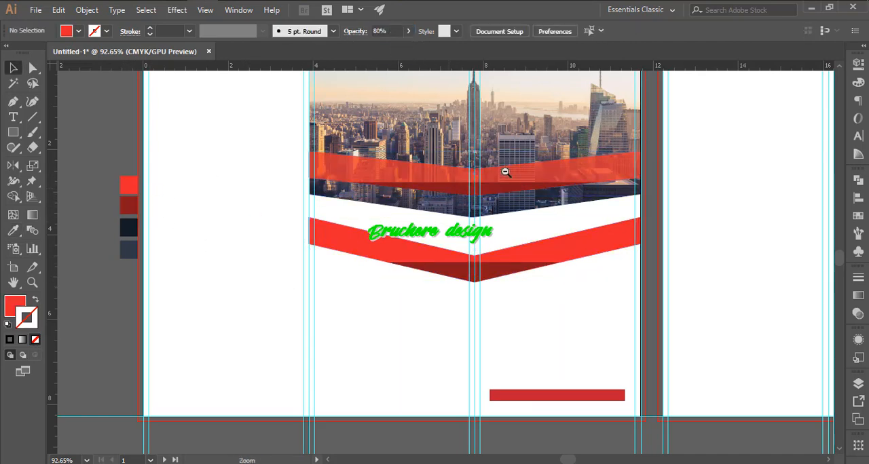
{"action": "left_click_drag", "start_coordinate": [508, 163], "coordinate": [388, 188]}
{"action": "left_click_drag", "start_coordinate": [490, 198], "coordinate": [528, 219]}
{"action": "left_click", "coordinate": [545, 214]}
{"action": "left_click", "coordinate": [528, 230], "text": "shift"}
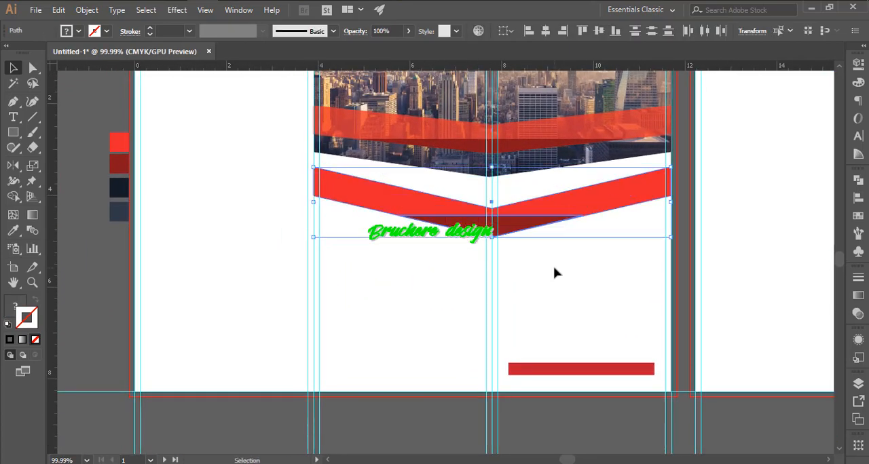
{"action": "left_click", "coordinate": [555, 269]}
- Place the logo image 3-02.png from the construct folder onto the lower part of the cover
{"action": "scroll", "coordinate": [547, 244], "scroll_direction": "down", "scroll_amount": 2}
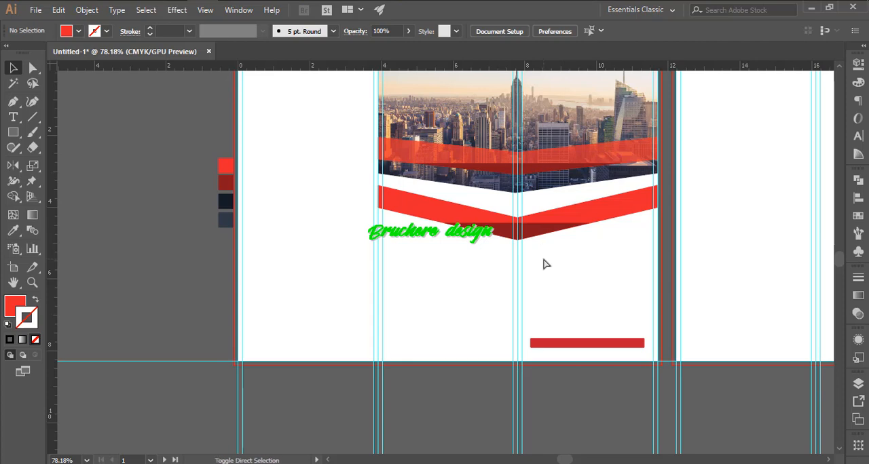
{"action": "key", "text": "ctrl+shift+p"}
{"action": "double_click", "coordinate": [380, 88]}
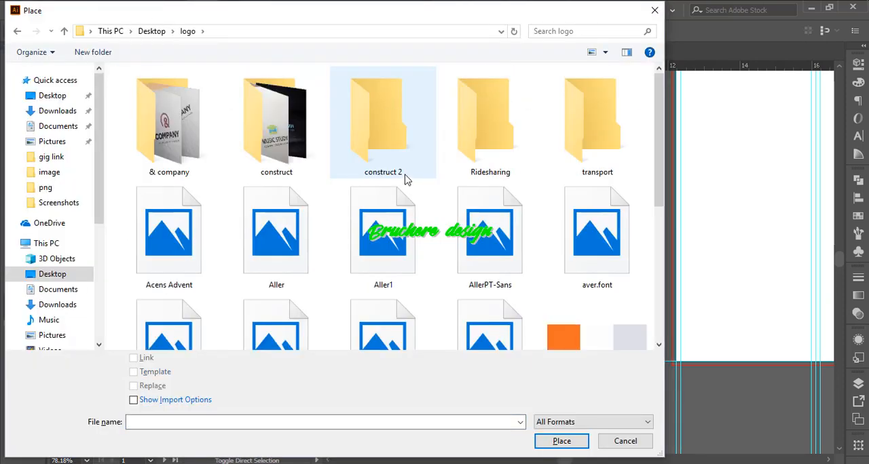
{"action": "double_click", "coordinate": [277, 125]}
{"action": "double_click", "coordinate": [422, 178]}
{"action": "left_click", "coordinate": [465, 241]}
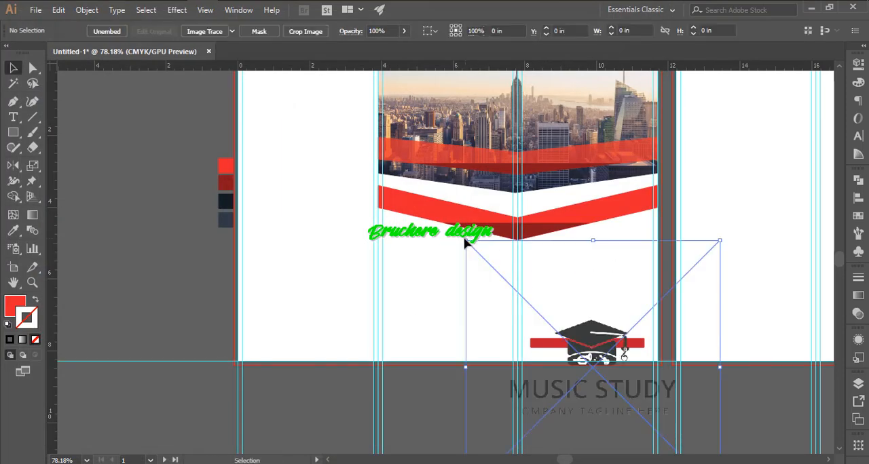
- Scale the logo down and position it under the lower red band, in line with the start of the red bar
{"action": "left_click_drag", "start_coordinate": [719, 240], "coordinate": [634, 317]}
{"action": "left_click_drag", "start_coordinate": [593, 361], "coordinate": [555, 264]}
{"action": "left_click", "coordinate": [207, 31]}
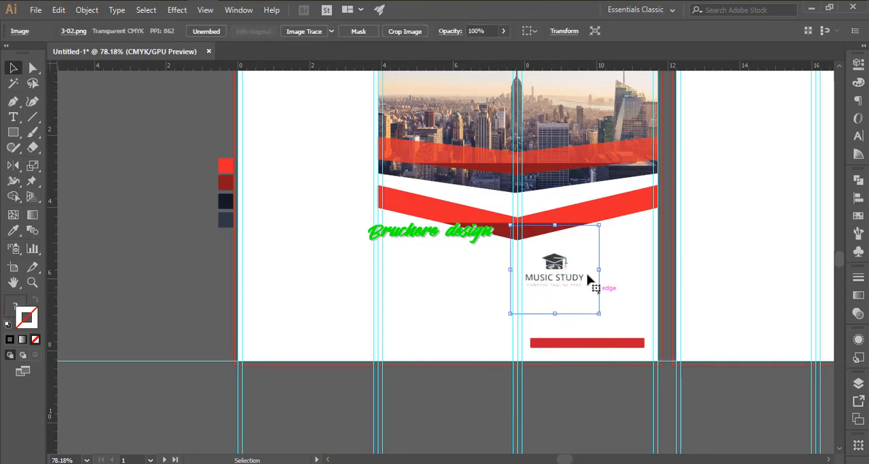
{"action": "left_click_drag", "start_coordinate": [598, 225], "coordinate": [612, 212]}
{"action": "left_click_drag", "start_coordinate": [566, 268], "coordinate": [582, 269]}
{"action": "scroll", "coordinate": [626, 283], "scroll_direction": "up", "scroll_amount": 3}
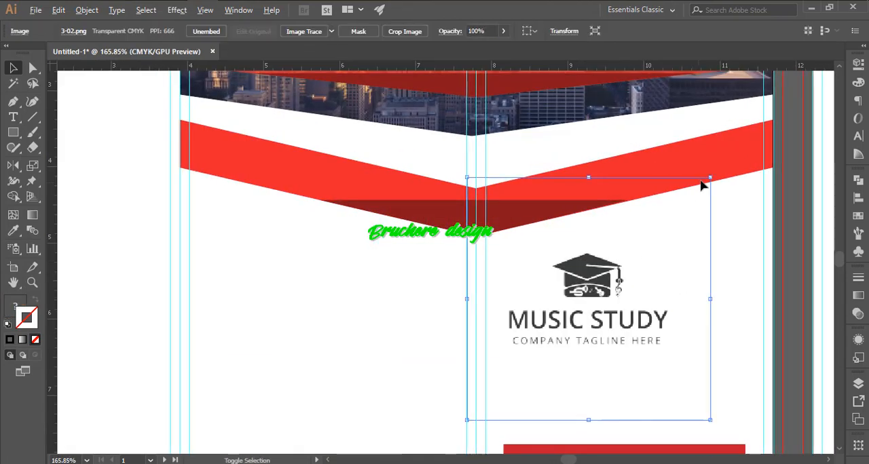
{"action": "left_click_drag", "start_coordinate": [709, 177], "coordinate": [673, 214]}
{"action": "left_click_drag", "start_coordinate": [582, 327], "coordinate": [553, 321]}
{"action": "left_click", "coordinate": [681, 310]}
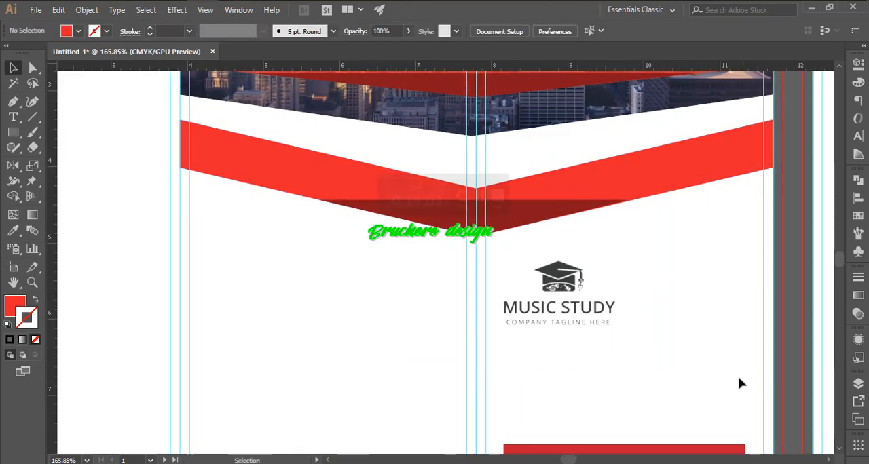
- Add a vertical guide along the shared starting edge of the logo and the red bar
{"action": "scroll", "coordinate": [609, 366], "scroll_direction": "up", "scroll_amount": 1}
{"action": "left_click_drag", "start_coordinate": [609, 365], "coordinate": [592, 287]}
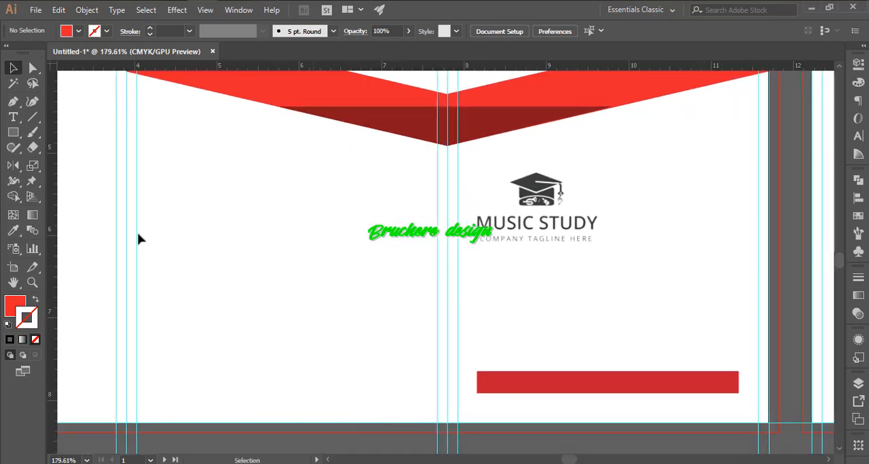
{"action": "left_click_drag", "start_coordinate": [480, 277], "coordinate": [478, 284]}
- Add the two-line text "Creative" / "Design Studio" below the logo and set it in Nexa Bold
{"action": "key", "text": "t"}
{"action": "left_click", "coordinate": [488, 279]}
{"action": "type", "text": "Creative"}
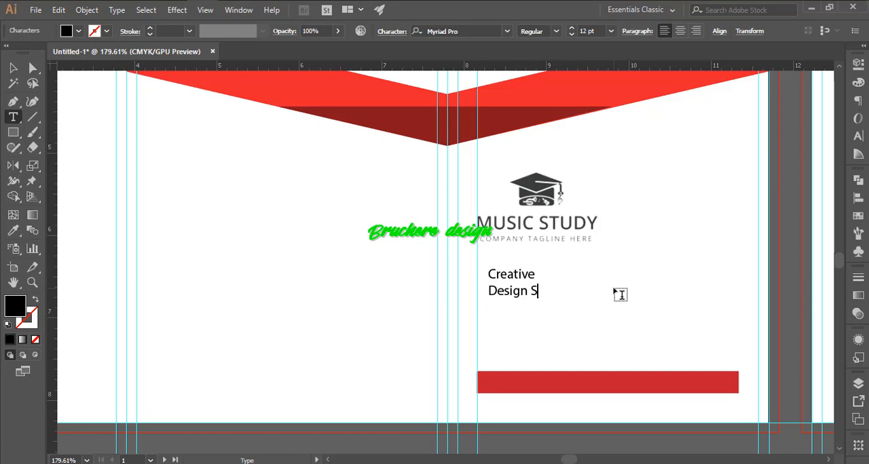
{"action": "key", "text": "Escape"}
{"action": "left_click", "coordinate": [454, 31]}
{"action": "type", "text": "nexa"}
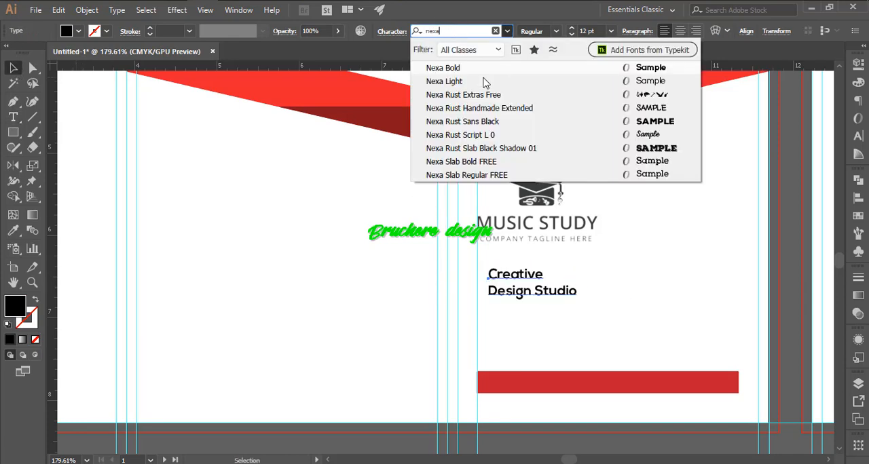
{"action": "left_click", "coordinate": [459, 71]}
- Set the "Creative Design Studio" text in all caps and scale it up to about 18.8 pt
{"action": "key", "text": "ctrl+t"}
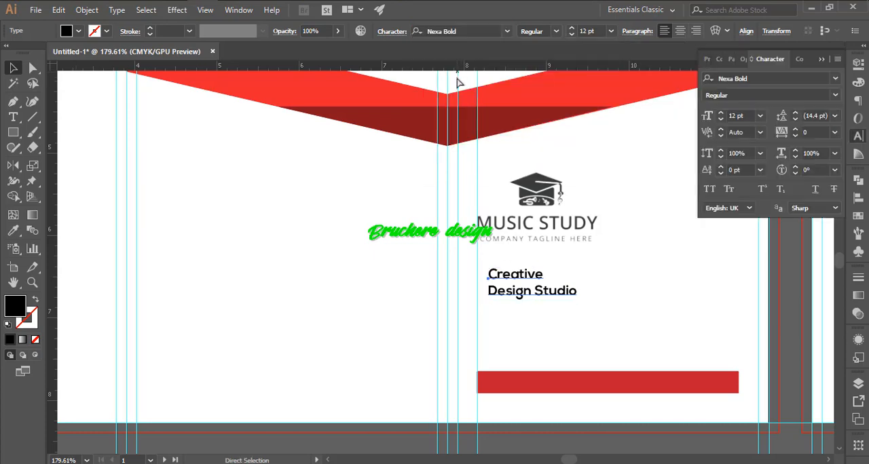
{"action": "left_click_drag", "start_coordinate": [594, 282], "coordinate": [655, 282]}
{"action": "left_click", "coordinate": [615, 337]}
{"action": "scroll", "coordinate": [576, 257], "scroll_direction": "up", "scroll_amount": 2}
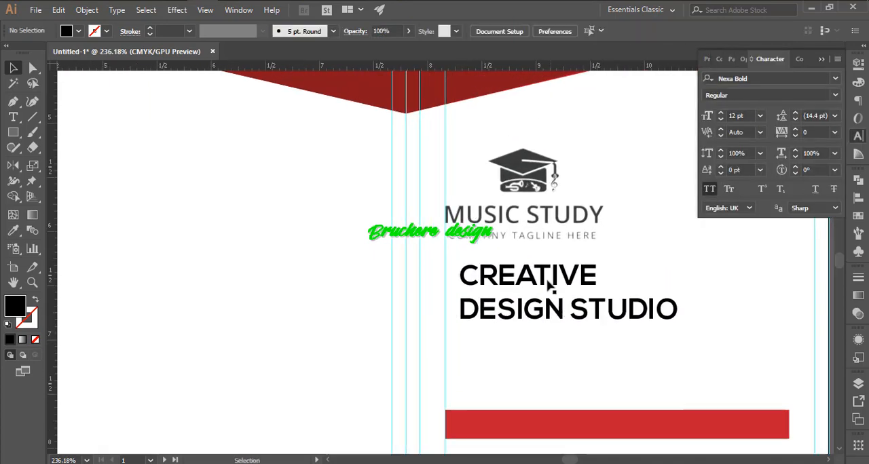
- Recolour only the word CREATIVE with the bright red of the lower band using the Eyedropper
{"action": "triple_click", "coordinate": [548, 281]}
{"action": "scroll", "coordinate": [339, 246], "scroll_direction": "up", "scroll_amount": 3}
{"action": "key", "text": "i"}
{"action": "left_click", "coordinate": [198, 116]}
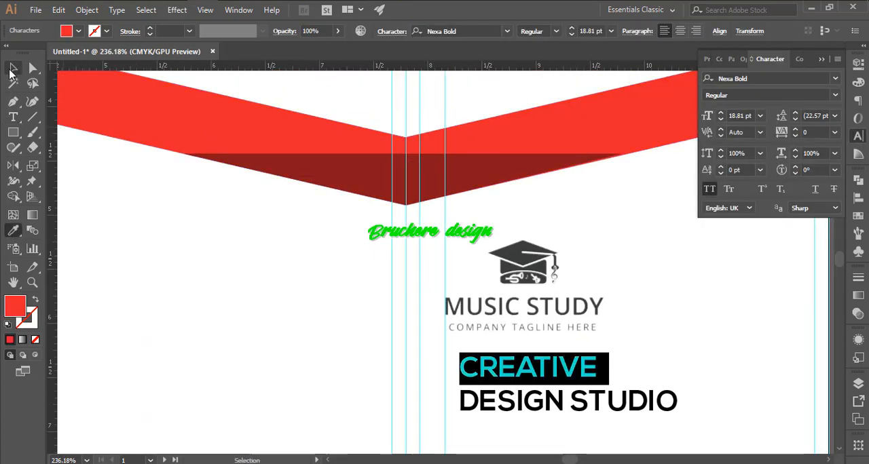
{"action": "key", "text": "v"}
{"action": "left_click", "coordinate": [648, 332]}
- Align the CREATIVE DESIGN STUDIO text to the vertical guide and nudge it down slightly
{"action": "left_click_drag", "start_coordinate": [648, 344], "coordinate": [558, 326]}
{"action": "left_click_drag", "start_coordinate": [588, 310], "coordinate": [577, 310]}
{"action": "key", "text": "Down"}
{"action": "key", "text": "Down"}
{"action": "key", "text": "Down"}
{"action": "left_click", "coordinate": [649, 363]}
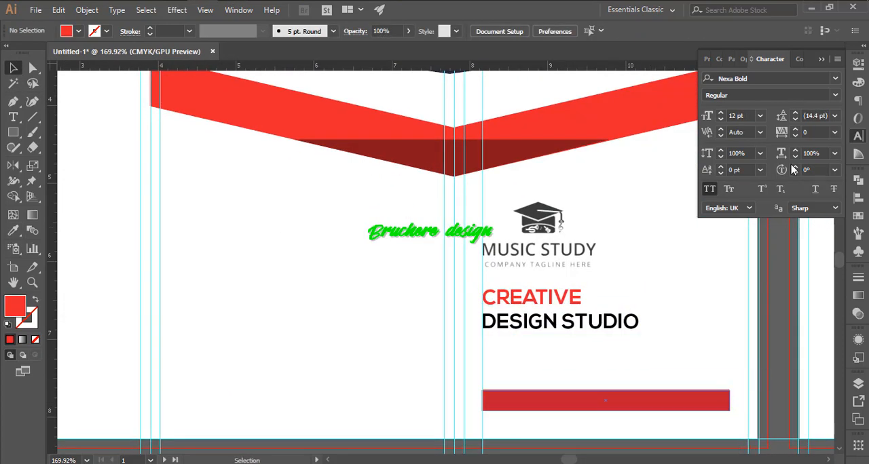
{"action": "left_click", "coordinate": [857, 137]}
{"action": "scroll", "coordinate": [617, 297], "scroll_direction": "up", "scroll_amount": 1}
{"action": "left_click_drag", "start_coordinate": [617, 297], "coordinate": [591, 176]}
{"action": "left_click", "coordinate": [518, 299]}
{"action": "key", "text": "t"}
{"action": "left_click", "coordinate": [464, 267]}
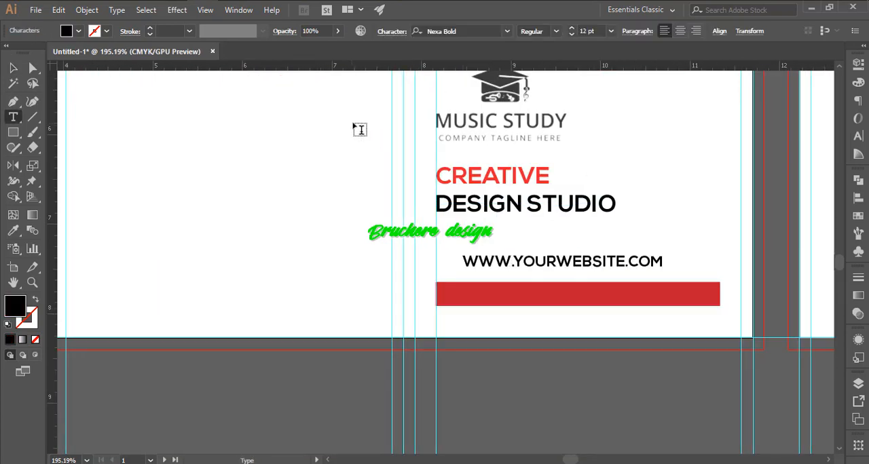
- Move the website text onto the red bar and fill it with white
{"action": "left_click", "coordinate": [13, 70]}
{"action": "left_click_drag", "start_coordinate": [603, 293], "coordinate": [602, 296]}
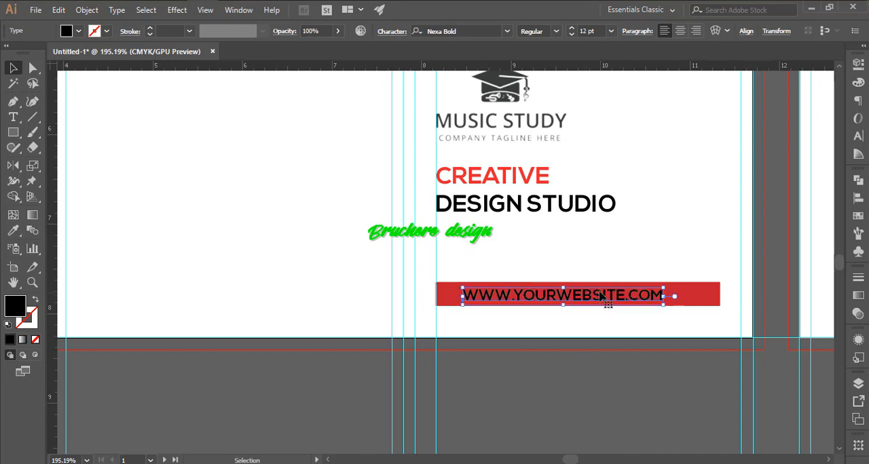
{"action": "left_click", "coordinate": [78, 31]}
{"action": "left_click", "coordinate": [28, 52]}
{"action": "left_click", "coordinate": [615, 269]}
{"action": "left_click", "coordinate": [612, 299]}
- Turn off all caps for the website text and set its tracking to 100
{"action": "key", "text": "ctrl+t"}
{"action": "left_click", "coordinate": [834, 154]}
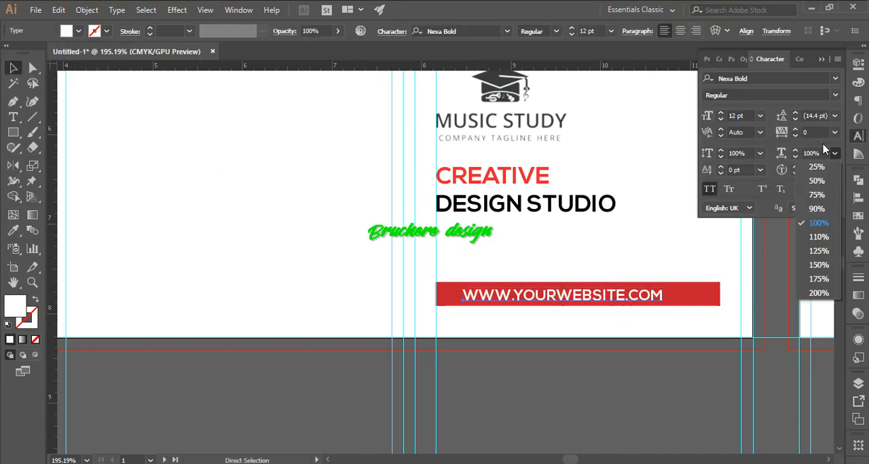
{"action": "left_click", "coordinate": [834, 133]}
{"action": "left_click", "coordinate": [817, 306]}
{"action": "left_click", "coordinate": [707, 189]}
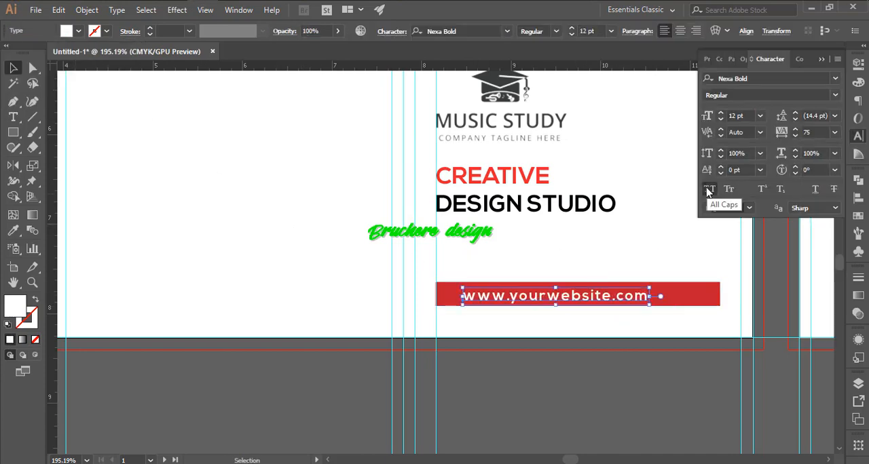
{"action": "left_click", "coordinate": [835, 135]}
{"action": "left_click", "coordinate": [818, 320]}
- Centre the website text on the red bar and group the two together
{"action": "left_click", "coordinate": [710, 294], "text": "shift"}
{"action": "left_click", "coordinate": [710, 294]}
{"action": "left_click", "coordinate": [487, 31]}
{"action": "left_click", "coordinate": [649, 238]}
{"action": "mouse_move", "coordinate": [652, 225]}
{"action": "left_mouse_down"}
{"action": "mouse_move", "coordinate": [566, 219]}
{"action": "mouse_move", "coordinate": [664, 228]}
{"action": "left_mouse_up"}
{"action": "left_click_drag", "start_coordinate": [641, 269], "coordinate": [606, 306]}
{"action": "key", "text": "ctrl+g"}
{"action": "left_click_drag", "start_coordinate": [592, 258], "coordinate": [532, 266]}
{"action": "left_click", "coordinate": [607, 278]}
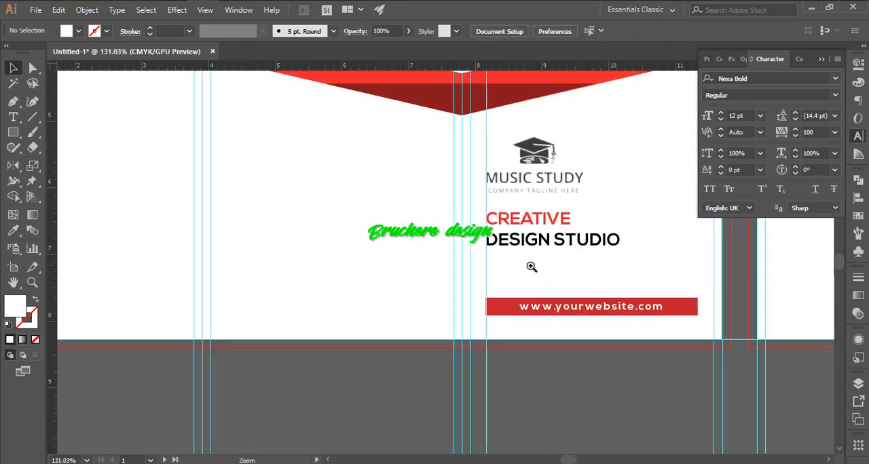
- Draw a rounded rectangle around the logo and swap its fill and stroke to leave an unfilled outline
{"action": "left_click_drag", "start_coordinate": [540, 195], "coordinate": [534, 306]}
{"action": "left_click_drag", "start_coordinate": [466, 281], "coordinate": [380, 243]}
{"action": "left_click_drag", "start_coordinate": [237, 226], "coordinate": [308, 230]}
{"action": "left_click_drag", "start_coordinate": [13, 133], "coordinate": [57, 145]}
{"action": "left_click_drag", "start_coordinate": [479, 194], "coordinate": [645, 309]}
{"action": "left_click", "coordinate": [35, 299]}
- Give the rounded frame around the logo a dark grey stroke and a heavier weight
{"action": "left_click", "coordinate": [106, 31]}
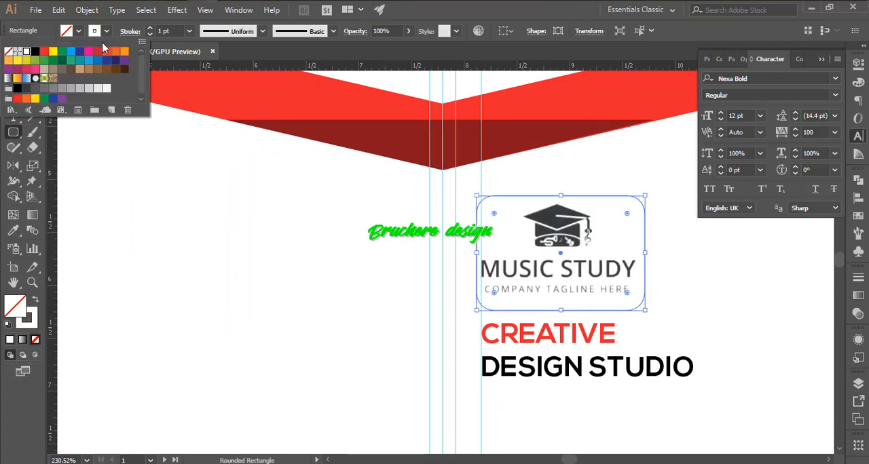
{"action": "left_click", "coordinate": [26, 89]}
{"action": "left_click", "coordinate": [150, 29]}
{"action": "key", "text": "v"}
- Scale the logo down so that it fits comfortably inside the rounded frame
{"action": "left_click", "coordinate": [310, 216]}
{"action": "left_click_drag", "start_coordinate": [398, 221], "coordinate": [423, 221]}
{"action": "left_click_drag", "start_coordinate": [735, 252], "coordinate": [635, 285]}
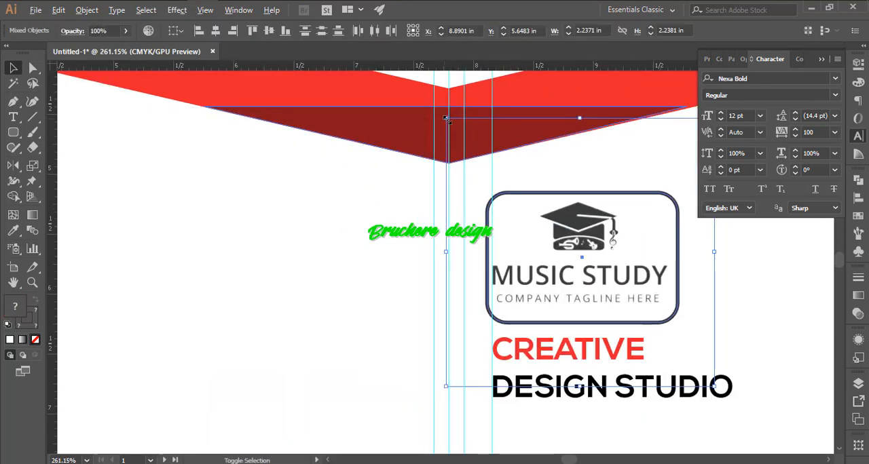
{"action": "left_click", "coordinate": [709, 298]}
{"action": "left_click_drag", "start_coordinate": [446, 118], "coordinate": [482, 153]}
{"action": "left_click", "coordinate": [575, 279]}
- Move the framed logo up and align the frame's edge with the vertical guide above CREATIVE
{"action": "left_click", "coordinate": [710, 317]}
{"action": "scroll", "coordinate": [682, 288], "scroll_direction": "down", "scroll_amount": 1}
{"action": "left_click_drag", "start_coordinate": [705, 263], "coordinate": [588, 277]}
{"action": "left_click", "coordinate": [684, 307]}
{"action": "left_click_drag", "start_coordinate": [608, 305], "coordinate": [495, 338]}
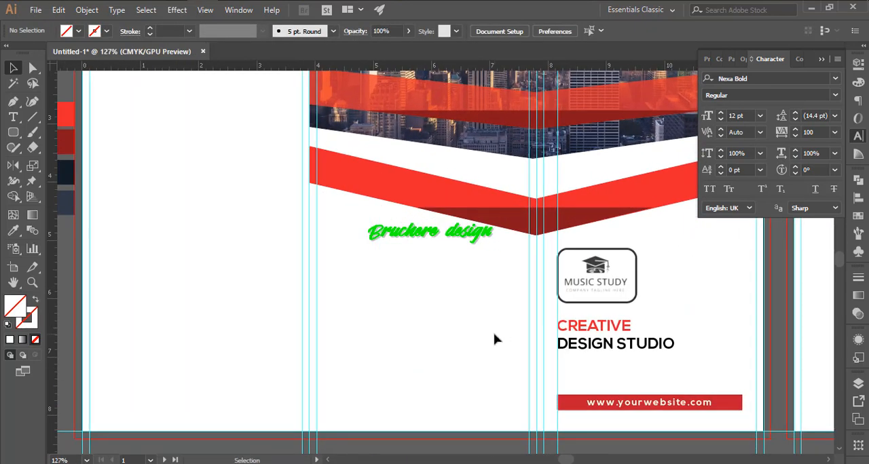
- Add a "Get in touch" heading to the blank panel beside the logo, below the lower red band
{"action": "left_click_drag", "start_coordinate": [419, 293], "coordinate": [481, 247]}
{"action": "key", "text": "t"}
{"action": "left_click", "coordinate": [406, 217]}
{"action": "type", "text": "Get IN Touch"}
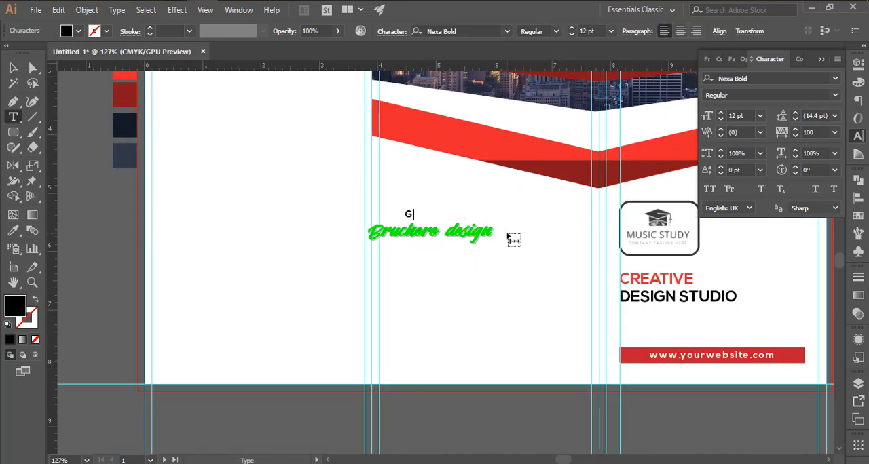
- Set the "Get in touch" heading to tracking 0, size 24 pt and the slate blue swatch colour
{"action": "left_click", "coordinate": [836, 132]}
{"action": "left_click", "coordinate": [820, 234]}
{"action": "left_click", "coordinate": [761, 116]}
{"action": "left_click", "coordinate": [772, 288]}
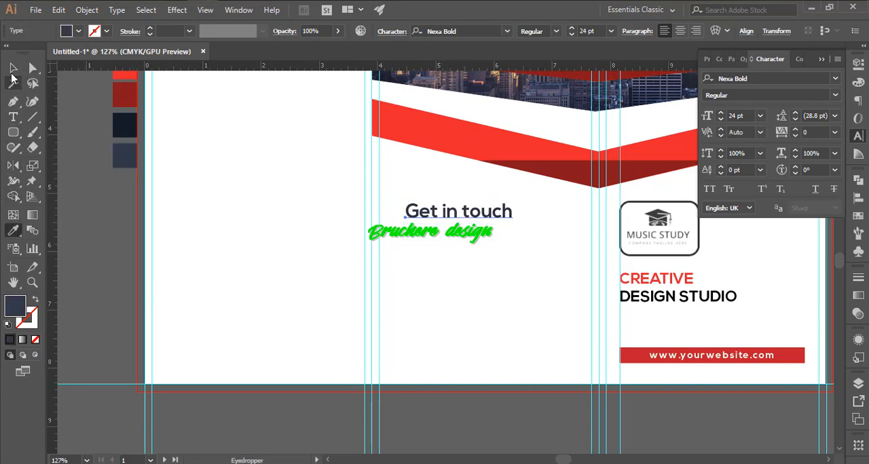
- Move the "Get in touch" heading to the horizontal middle of its panel
{"action": "left_click", "coordinate": [13, 68]}
{"action": "mouse_move", "coordinate": [442, 206]}
{"action": "left_mouse_down"}
{"action": "mouse_move", "coordinate": [466, 207]}
{"action": "mouse_move", "coordinate": [496, 255]}
{"action": "left_mouse_up"}
{"action": "left_click", "coordinate": [460, 252]}
- Draw a thin bar about 0.7 by 0.07 in under the heading and colour it with the band's bright red
{"action": "right_click", "coordinate": [13, 132]}
{"action": "left_click", "coordinate": [76, 132]}
{"action": "left_click_drag", "start_coordinate": [466, 224], "coordinate": [483, 226]}
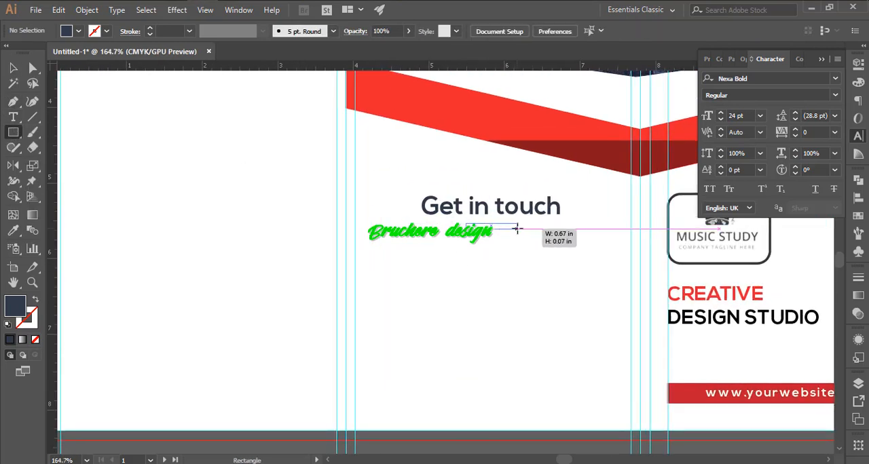
{"action": "key", "text": "i"}
{"action": "left_click", "coordinate": [425, 85]}
{"action": "key", "text": "v"}
{"action": "left_click", "coordinate": [565, 276]}
{"action": "left_click_drag", "start_coordinate": [573, 285], "coordinate": [511, 308]}
- Draw a circle centred beneath the heading's red bar and recolour it with the darkest navy swatch
{"action": "right_click", "coordinate": [13, 133]}
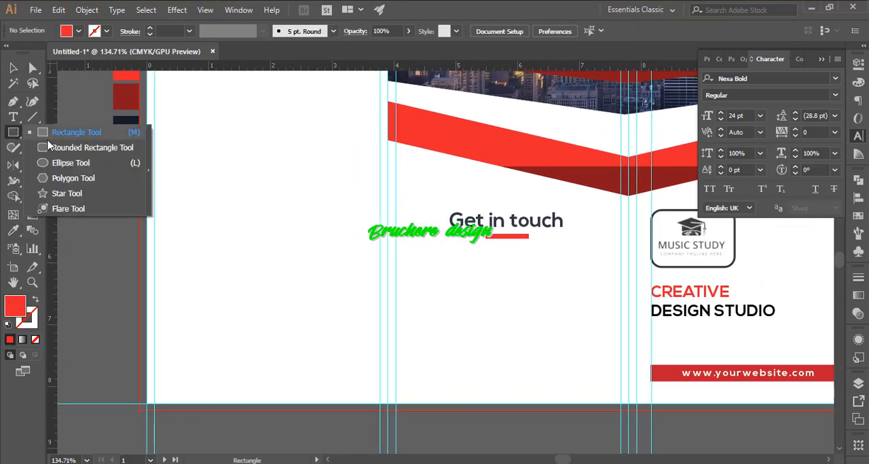
{"action": "left_click", "coordinate": [57, 162]}
{"action": "left_click_drag", "start_coordinate": [517, 272], "coordinate": [523, 272]}
{"action": "key", "text": "i"}
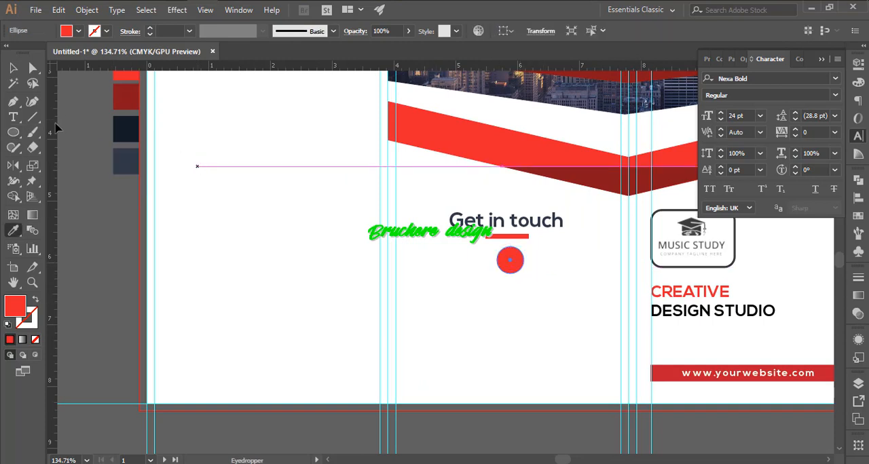
{"action": "left_click", "coordinate": [689, 1]}
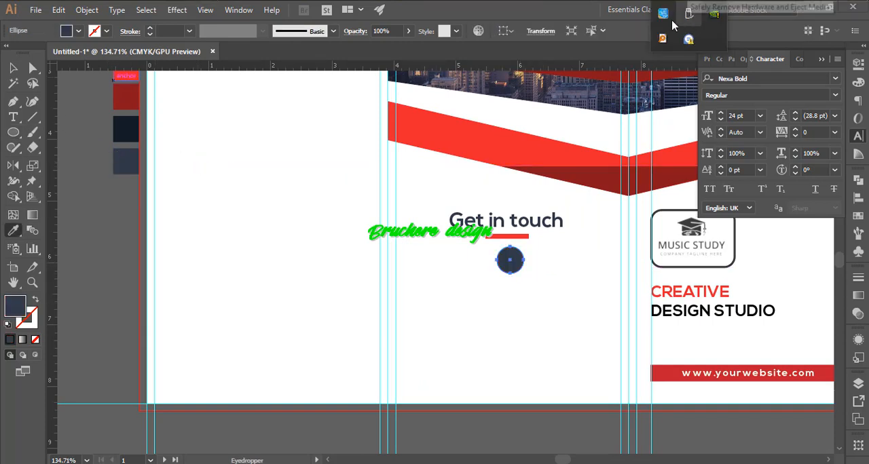
{"action": "left_click", "coordinate": [676, 24]}
{"action": "left_click", "coordinate": [714, 426]}
{"action": "left_click_drag", "start_coordinate": [496, 285], "coordinate": [538, 301]}
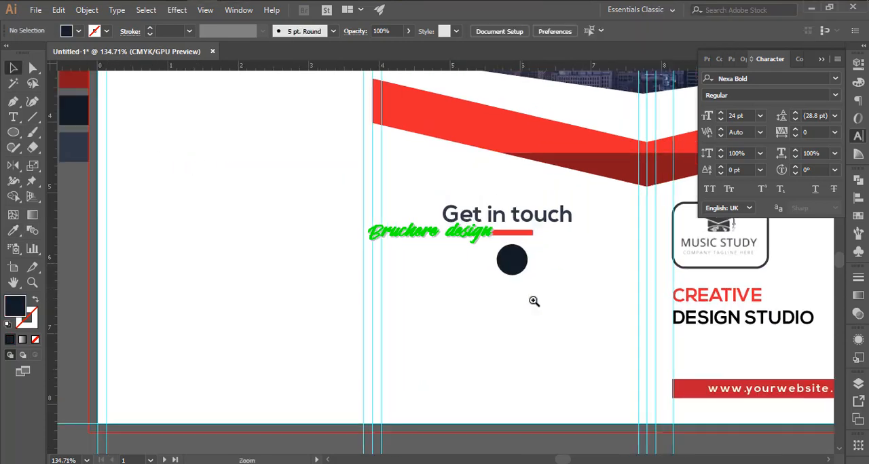
{"action": "left_click_drag", "start_coordinate": [527, 291], "coordinate": [503, 225]}
{"action": "left_click_drag", "start_coordinate": [489, 188], "coordinate": [491, 259]}
{"action": "key", "text": "ctrl+z"}
- Add a contact phone number below the navy circle and set its size to 15 pt
{"action": "key", "text": "t"}
{"action": "left_click", "coordinate": [406, 248]}
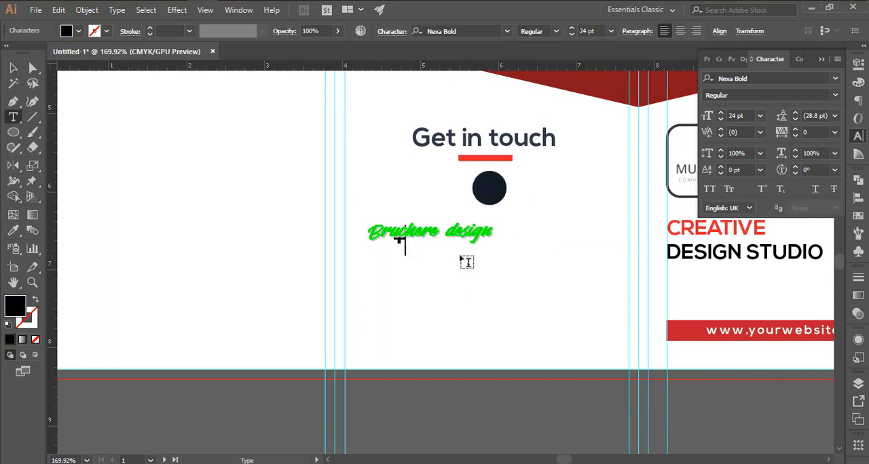
{"action": "key", "text": "ctrl+a"}
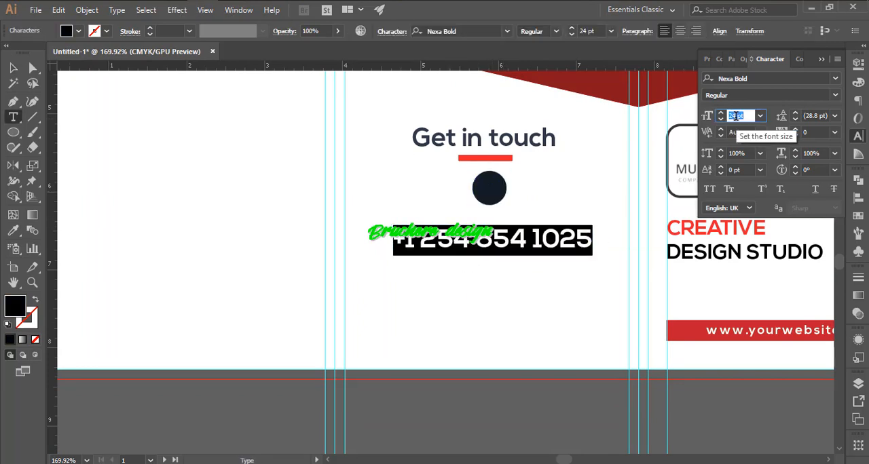
{"action": "type", "text": "15"}
{"action": "key", "text": "Return"}
{"action": "key", "text": "Escape"}
- Duplicate the phone number as a second line below and set both lines in Nexa Light
{"action": "left_click", "coordinate": [490, 203], "text": "shift"}
{"action": "key", "text": "shift+Up"}
{"action": "left_click_drag", "start_coordinate": [585, 217], "coordinate": [513, 257]}
{"action": "left_click", "coordinate": [733, 78]}
{"action": "type", "text": "Nexa"}
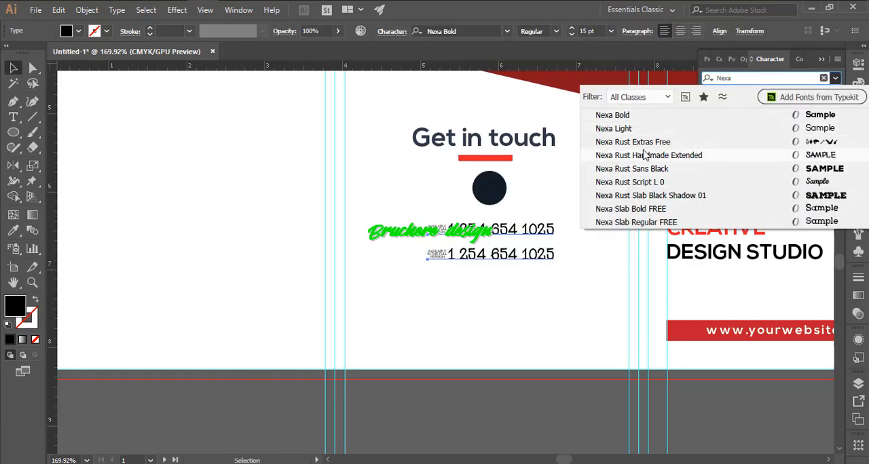
{"action": "left_click", "coordinate": [627, 127]}
{"action": "left_click", "coordinate": [576, 207]}
- Align the heading, red bar, navy circle and phone number lines by their horizontal centres
{"action": "left_click_drag", "start_coordinate": [490, 243], "coordinate": [451, 185]}
{"action": "left_click_drag", "start_coordinate": [477, 127], "coordinate": [509, 291]}
{"action": "key", "text": "shift+Up"}
{"action": "left_click", "coordinate": [427, 32]}
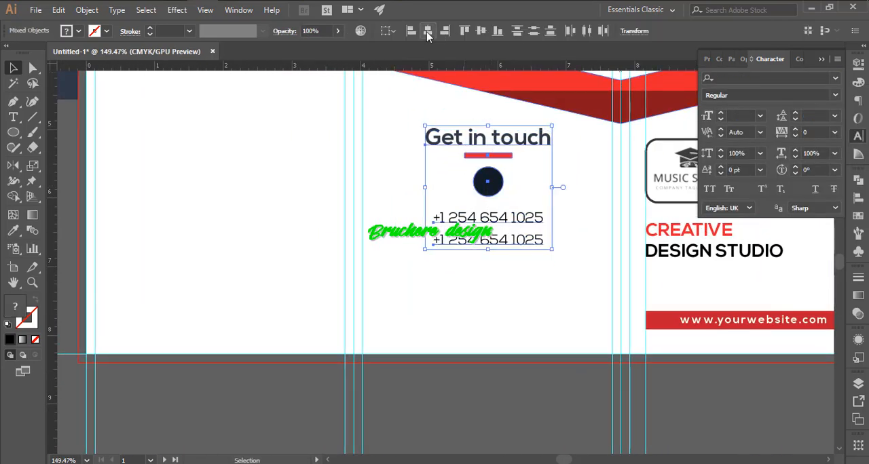
- Duplicate the navy circle with its two phone number lines directly below the first set
{"action": "left_click_drag", "start_coordinate": [499, 242], "coordinate": [523, 211]}
{"action": "left_click_drag", "start_coordinate": [548, 179], "coordinate": [462, 236]}
{"action": "left_click_drag", "start_coordinate": [497, 177], "coordinate": [497, 264]}
{"action": "left_click", "coordinate": [578, 276]}
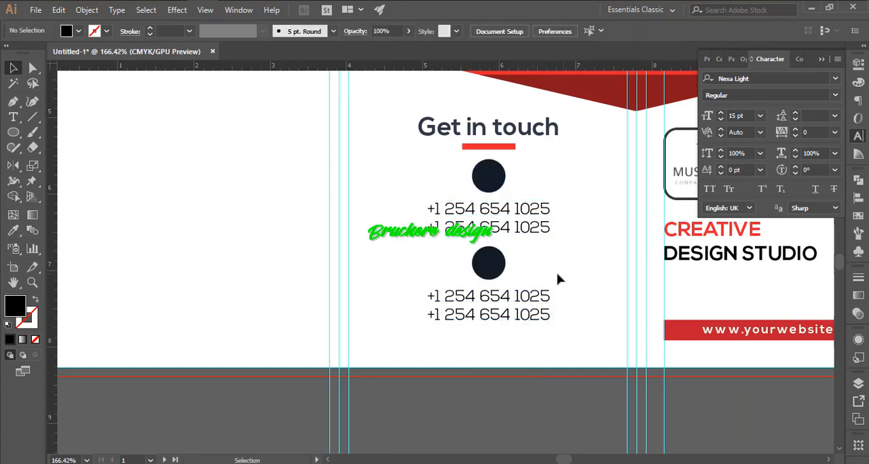
- Move the lower red band and its dark tip triangle up, closer to the skyline image
{"action": "scroll", "coordinate": [550, 259], "scroll_direction": "down", "scroll_amount": 2}
{"action": "left_click_drag", "start_coordinate": [532, 209], "coordinate": [446, 313]}
{"action": "left_click_drag", "start_coordinate": [509, 266], "coordinate": [495, 206]}
{"action": "left_click_drag", "start_coordinate": [507, 243], "coordinate": [507, 232]}
{"action": "left_click", "coordinate": [487, 279]}
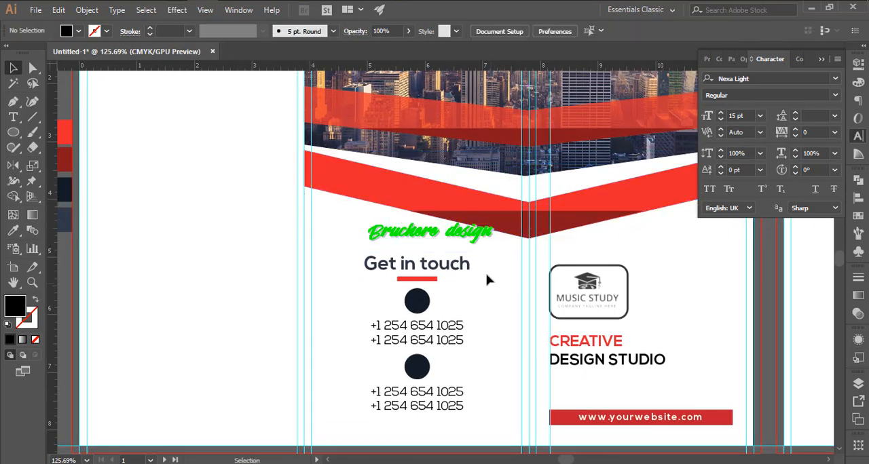
- Duplicate the second navy circle and its phone lines as a third set below, and move the contact block up
{"action": "left_click_drag", "start_coordinate": [487, 275], "coordinate": [402, 397]}
{"action": "left_click_drag", "start_coordinate": [405, 403], "coordinate": [405, 377]}
{"action": "left_click", "coordinate": [502, 384]}
{"action": "left_click_drag", "start_coordinate": [502, 346], "coordinate": [511, 230]}
{"action": "left_click_drag", "start_coordinate": [505, 223], "coordinate": [372, 268]}
{"action": "left_click_drag", "start_coordinate": [429, 232], "coordinate": [429, 297]}
{"action": "left_click", "coordinate": [450, 358]}
{"action": "scroll", "coordinate": [442, 277], "scroll_direction": "up", "scroll_amount": 2}
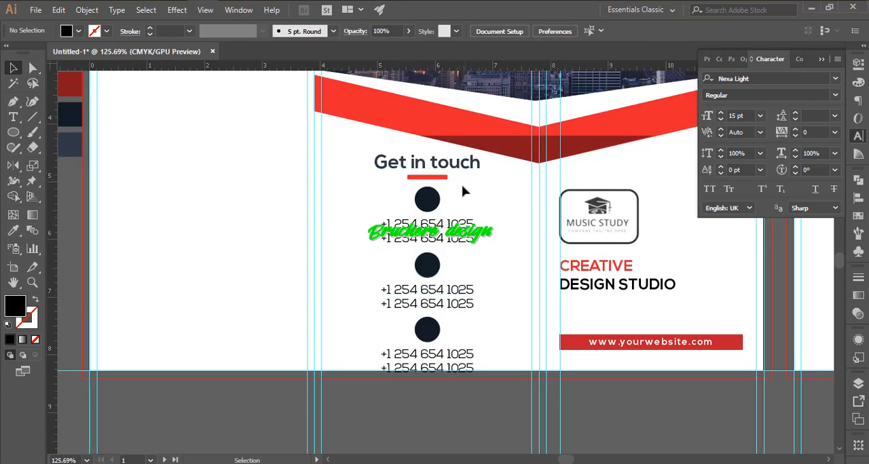
- Move the middle navy circle and its phone lines up to tighten the gap below the first set
{"action": "left_click_drag", "start_coordinate": [432, 261], "coordinate": [435, 299]}
{"action": "left_click_drag", "start_coordinate": [437, 273], "coordinate": [438, 273]}
{"action": "left_click", "coordinate": [513, 265]}
{"action": "left_click_drag", "start_coordinate": [514, 269], "coordinate": [434, 313]}
{"action": "key", "text": "shift+Up"}
{"action": "key", "text": "Down"}
{"action": "key", "text": "Down"}
{"action": "left_click", "coordinate": [513, 339]}
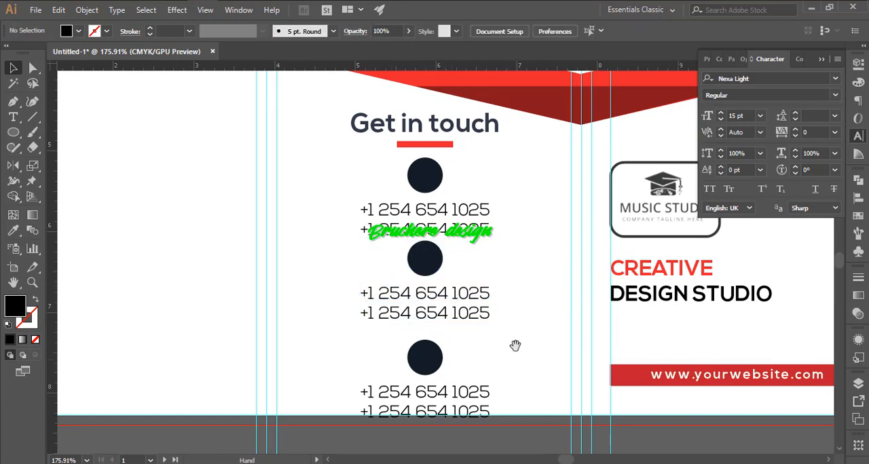
- Adjust the spacing of the lower two circles and the bottom phone lines so the contact list sits above the page edge
{"action": "left_click_drag", "start_coordinate": [514, 345], "coordinate": [532, 276]}
{"action": "left_click_drag", "start_coordinate": [448, 198], "coordinate": [447, 196]}
{"action": "left_click_drag", "start_coordinate": [557, 283], "coordinate": [438, 286]}
{"action": "left_click", "coordinate": [527, 292]}
{"action": "left_click_drag", "start_coordinate": [480, 316], "coordinate": [481, 308]}
{"action": "key", "text": "shift+Down"}
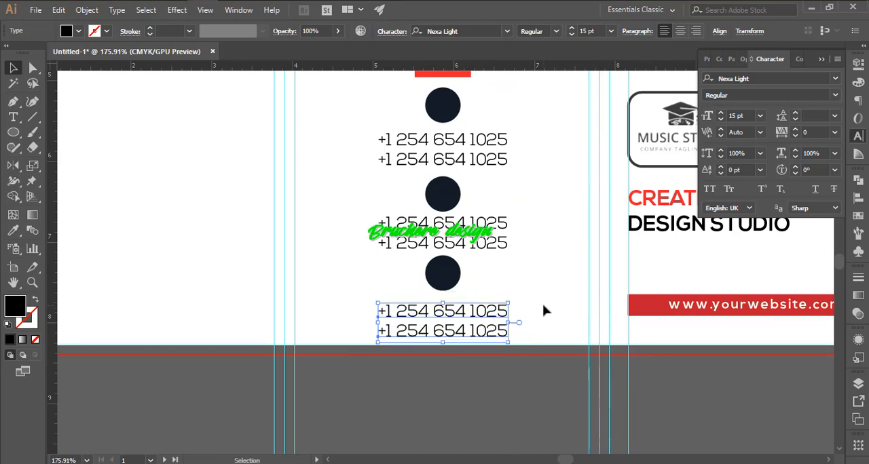
{"action": "key", "text": "Up"}
{"action": "key", "text": "Up"}
{"action": "key", "text": "Up"}
{"action": "key", "text": "Up"}
{"action": "left_click", "coordinate": [544, 305]}
- Replace the second set's phone lines with ursitename.com and a placeholder e-mail, and the third set's with a two-line street address
{"action": "left_click_drag", "start_coordinate": [544, 251], "coordinate": [536, 251]}
{"action": "double_click", "coordinate": [451, 224]}
{"action": "key", "text": "ctrl+a"}
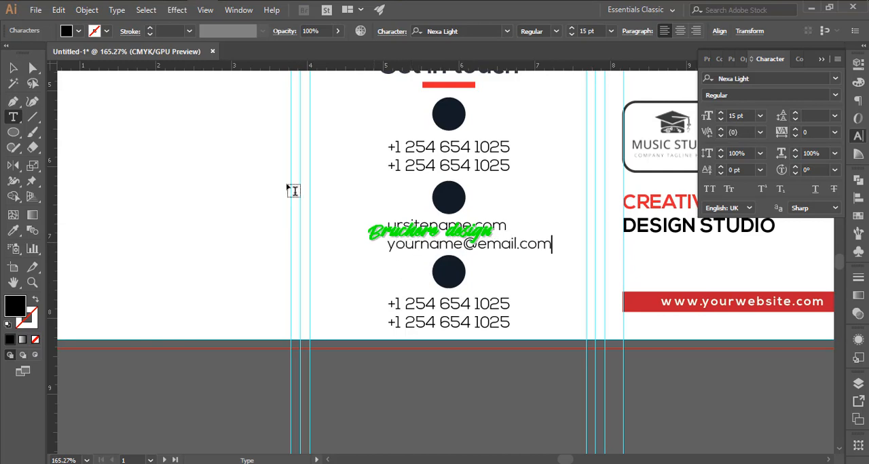
{"action": "triple_click", "coordinate": [443, 306]}
{"action": "type", "text": "Your s"}
{"action": "key", "text": "BackSpace"}
{"action": "type", "text": "Street Address"}
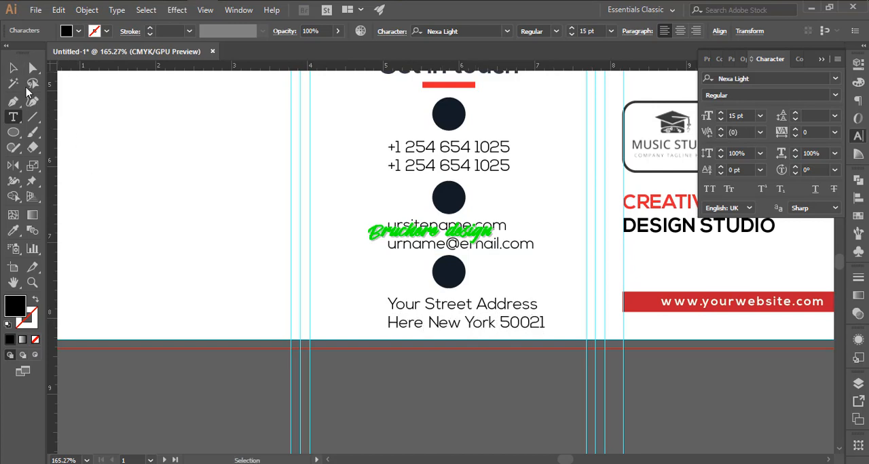
- Centre the website, e-mail and address lines horizontally beneath their navy circles
{"action": "key", "text": "Escape"}
{"action": "left_click_drag", "start_coordinate": [277, 123], "coordinate": [277, 199]}
{"action": "left_click_drag", "start_coordinate": [426, 419], "coordinate": [440, 418]}
{"action": "left_click", "coordinate": [432, 32]}
{"action": "left_click", "coordinate": [523, 215]}
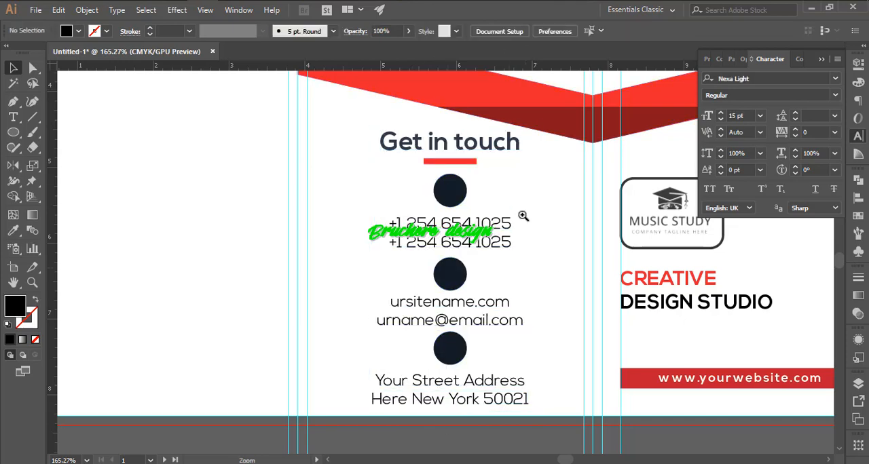
- Nudge the middle circle with its website and e-mail lines up towards the phone numbers
{"action": "left_click_drag", "start_coordinate": [524, 215], "coordinate": [577, 274]}
{"action": "left_click_drag", "start_coordinate": [488, 240], "coordinate": [493, 126]}
{"action": "left_click_drag", "start_coordinate": [498, 186], "coordinate": [452, 266]}
{"action": "left_click_drag", "start_coordinate": [462, 230], "coordinate": [464, 228]}
{"action": "key", "text": "shift+Up"}
{"action": "key", "text": "Down"}
{"action": "key", "text": "Down"}
{"action": "key", "text": "Down"}
{"action": "key", "text": "Down"}
{"action": "key", "text": "Down"}
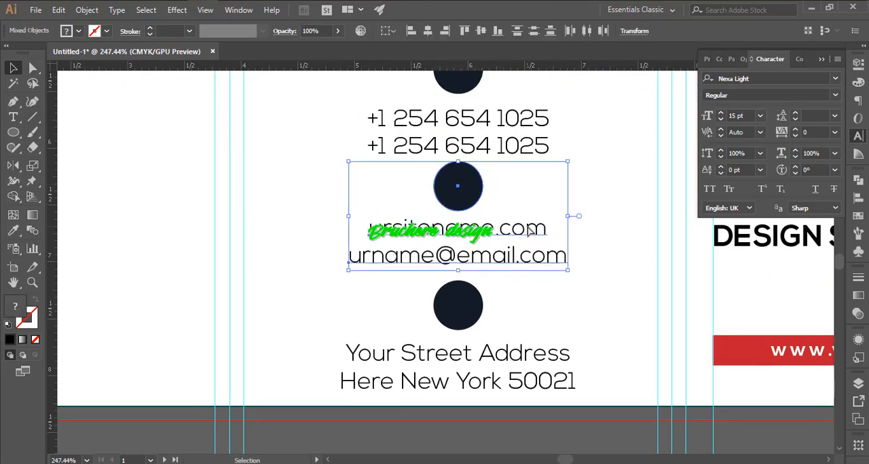
- Move the two address lines up closer to the lowest navy circle
{"action": "left_click", "coordinate": [540, 326]}
{"action": "left_click_drag", "start_coordinate": [540, 331], "coordinate": [534, 206]}
{"action": "left_click_drag", "start_coordinate": [534, 205], "coordinate": [527, 275]}
{"action": "key", "text": "Up"}
{"action": "key", "text": "Up"}
{"action": "key", "text": "Up"}
{"action": "left_click", "coordinate": [604, 196]}
{"action": "left_click_drag", "start_coordinate": [608, 192], "coordinate": [610, 207]}
{"action": "left_click_drag", "start_coordinate": [612, 207], "coordinate": [434, 206]}
{"action": "left_click_drag", "start_coordinate": [566, 204], "coordinate": [485, 271]}
{"action": "left_click_drag", "start_coordinate": [485, 271], "coordinate": [460, 287]}
{"action": "left_click_drag", "start_coordinate": [467, 188], "coordinate": [471, 188]}
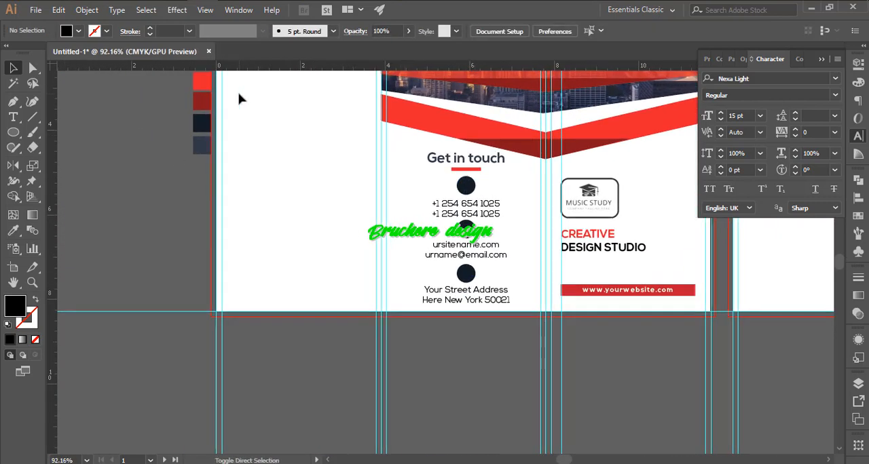
- Start placing a file and browse to the Flat icon > eps folder on the Graphic work (F:) drive
{"action": "key", "text": "ctrl+shift+p"}
{"action": "scroll", "coordinate": [55, 272], "scroll_direction": "down", "scroll_amount": 5}
{"action": "left_click", "coordinate": [54, 340]}
{"action": "double_click", "coordinate": [165, 116]}
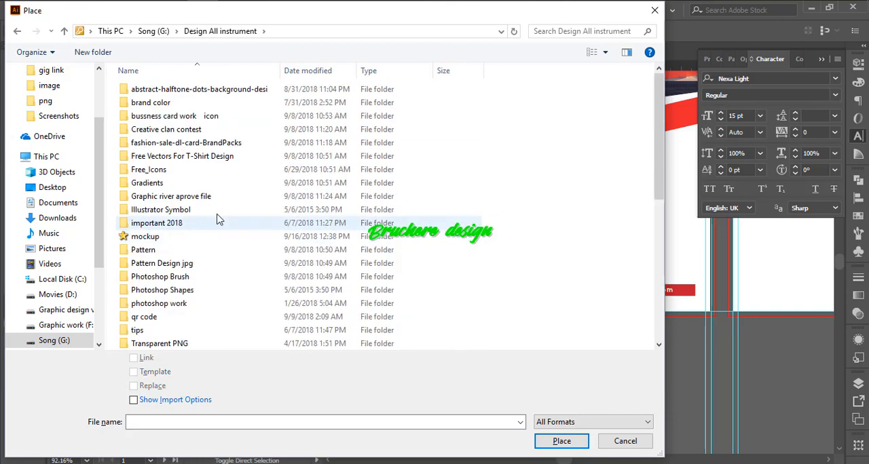
{"action": "left_click", "coordinate": [81, 311]}
{"action": "left_click", "coordinate": [82, 324]}
{"action": "double_click", "coordinate": [188, 145]}
{"action": "double_click", "coordinate": [152, 94]}
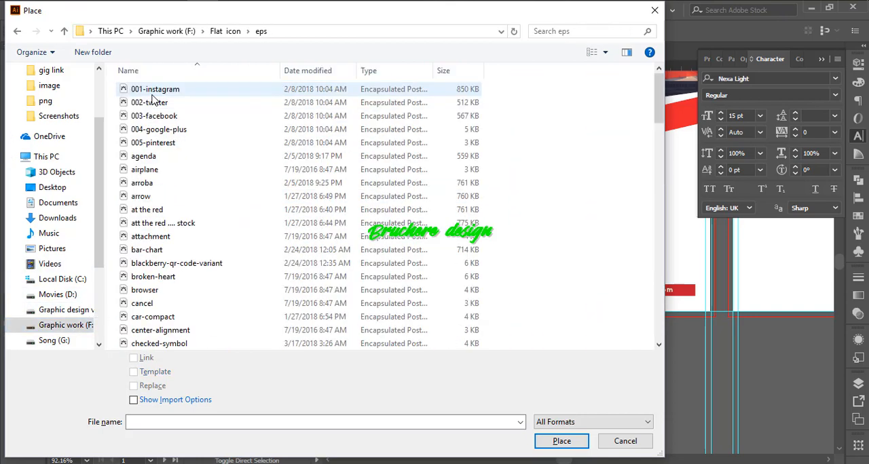
- Place the phone-call icon file on the artboard
{"action": "scroll", "coordinate": [152, 100], "scroll_direction": "down", "scroll_amount": 18}
{"action": "scroll", "coordinate": [174, 271], "scroll_direction": "up", "scroll_amount": 4}
{"action": "left_click", "coordinate": [173, 275]}
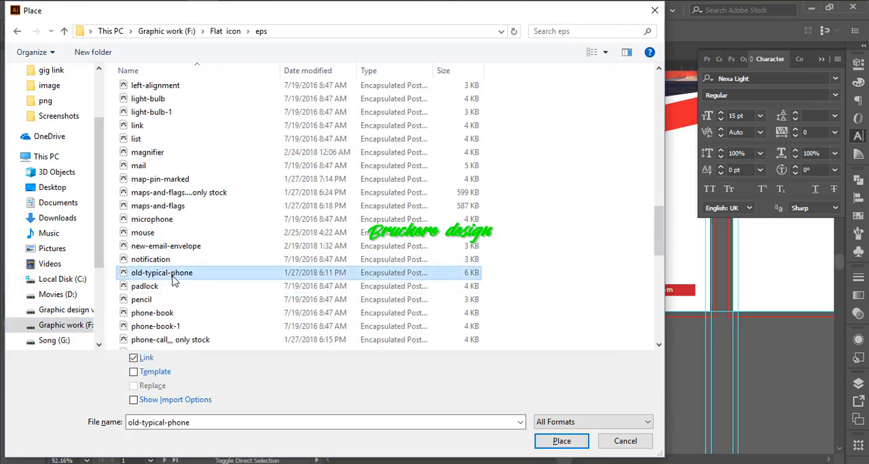
{"action": "left_click", "coordinate": [171, 315]}
{"action": "scroll", "coordinate": [171, 316], "scroll_direction": "down", "scroll_amount": 1}
{"action": "left_click", "coordinate": [182, 303]}
{"action": "double_click", "coordinate": [183, 312]}
{"action": "left_click", "coordinate": [266, 220]}
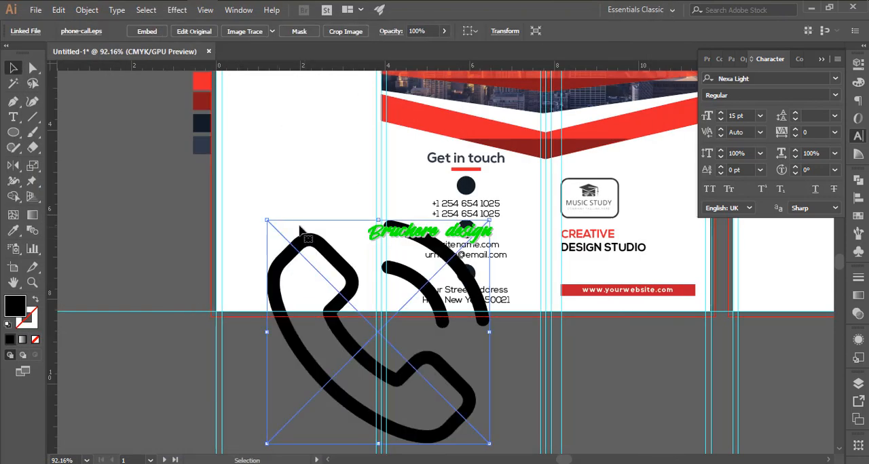
- Scale down the placed phone icon, position it beside the contact column and embed it
{"action": "left_click_drag", "start_coordinate": [267, 220], "coordinate": [323, 301]}
{"action": "left_click_drag", "start_coordinate": [370, 332], "coordinate": [335, 192]}
{"action": "left_click_drag", "start_coordinate": [332, 178], "coordinate": [468, 235]}
{"action": "left_click", "coordinate": [147, 31]}
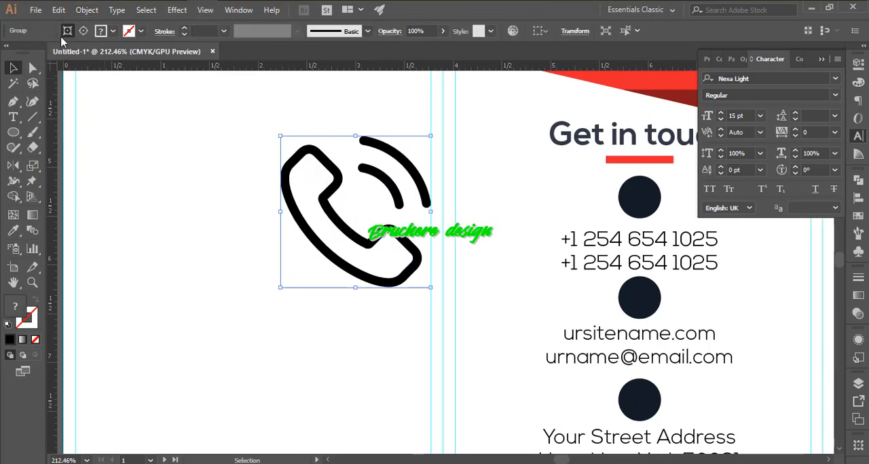
- Try to fill the phone icon white, shrink it and place it on the first navy circle
{"action": "left_click", "coordinate": [82, 31]}
{"action": "left_click", "coordinate": [103, 32]}
{"action": "left_click", "coordinate": [29, 53]}
{"action": "left_click", "coordinate": [293, 143]}
{"action": "left_click_drag", "start_coordinate": [281, 136], "coordinate": [343, 200]}
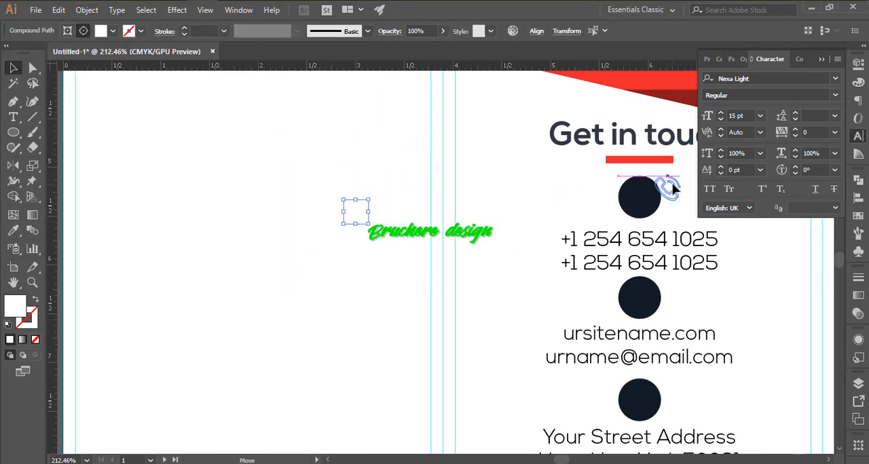
{"action": "left_click_drag", "start_coordinate": [641, 192], "coordinate": [640, 194]}
- Try to bring the phone icon into view by sending the first navy circle to the back
{"action": "left_click", "coordinate": [668, 198]}
{"action": "left_click_drag", "start_coordinate": [635, 198], "coordinate": [518, 182]}
{"action": "left_click", "coordinate": [521, 185]}
{"action": "key", "text": "ctrl+shift+["}
{"action": "left_click", "coordinate": [549, 185]}
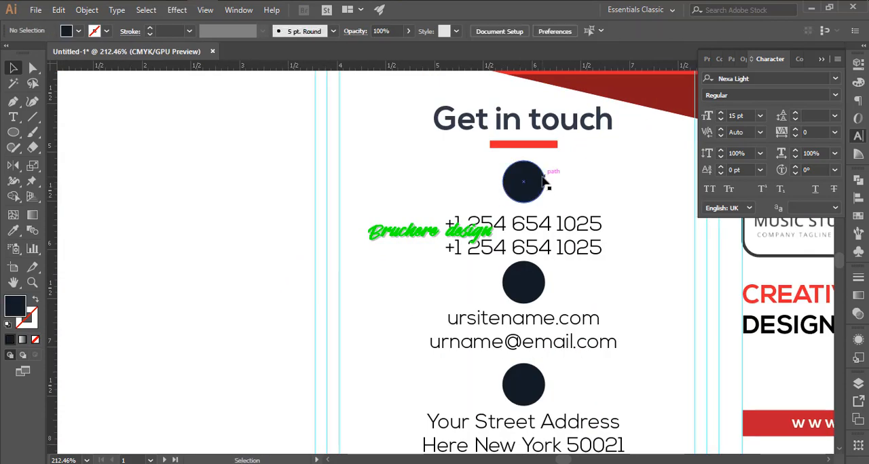
- Inspect the artwork in outline view, move the first navy circle aside in isolation and undo the recent changes
{"action": "left_click_drag", "start_coordinate": [272, 204], "coordinate": [287, 326]}
{"action": "key", "text": "ctrl+y"}
- Break apart the embedded phone icon artwork and delete its surplus path, using outline view
{"action": "key", "text": "ctrl+y"}
{"action": "double_click", "coordinate": [527, 182]}
{"action": "left_click_drag", "start_coordinate": [527, 182], "coordinate": [607, 189]}
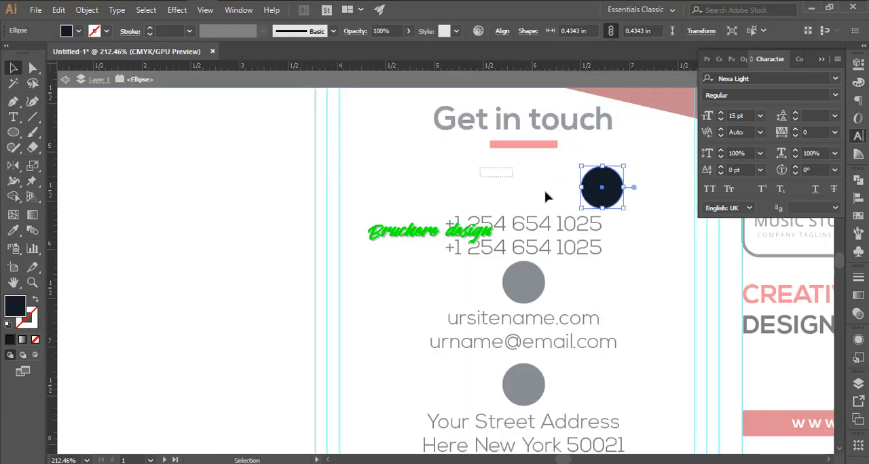
{"action": "key", "text": "ctrl+z"}
{"action": "key", "text": "ctrl+z"}
{"action": "key", "text": "ctrl+z"}
{"action": "left_click_drag", "start_coordinate": [279, 231], "coordinate": [263, 250]}
{"action": "right_click", "coordinate": [208, 150]}
{"action": "left_click", "coordinate": [235, 256]}
{"action": "left_click", "coordinate": [196, 142]}
- Shrink the phone icon, place it inside the first navy circle and fill it white
{"action": "key", "text": "ctrl+y"}
{"action": "left_click", "coordinate": [198, 148]}
{"action": "double_click", "coordinate": [189, 121]}
{"action": "left_click", "coordinate": [189, 121]}
{"action": "key", "text": "Delete"}
{"action": "left_click_drag", "start_coordinate": [212, 168], "coordinate": [271, 228]}
{"action": "left_click", "coordinate": [163, 202]}
{"action": "key", "text": "Escape"}
{"action": "key", "text": "ctrl+y"}
{"action": "left_click_drag", "start_coordinate": [256, 192], "coordinate": [540, 177]}
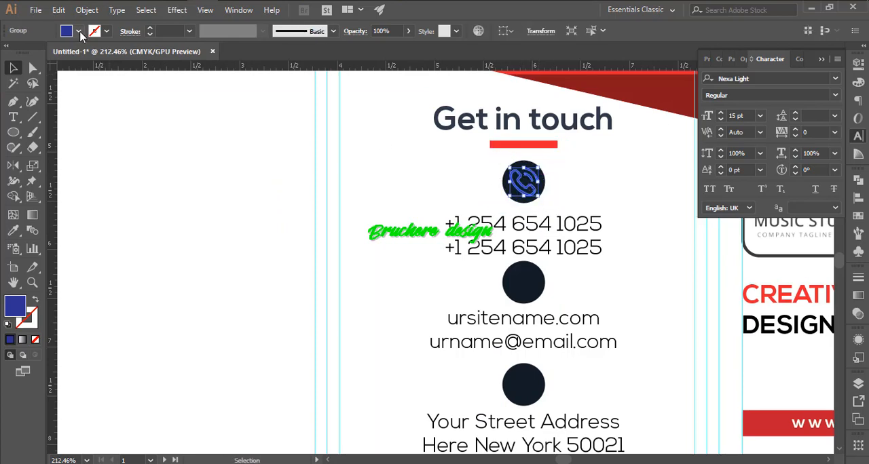
{"action": "left_click", "coordinate": [235, 211]}
- Place an at-sign icon from the eps folder and scale it to about 0.95 in wide beside the contact column
{"action": "scroll", "coordinate": [536, 226], "scroll_direction": "down", "scroll_amount": 2}
{"action": "scroll", "coordinate": [536, 226], "scroll_direction": "right", "scroll_amount": 1}
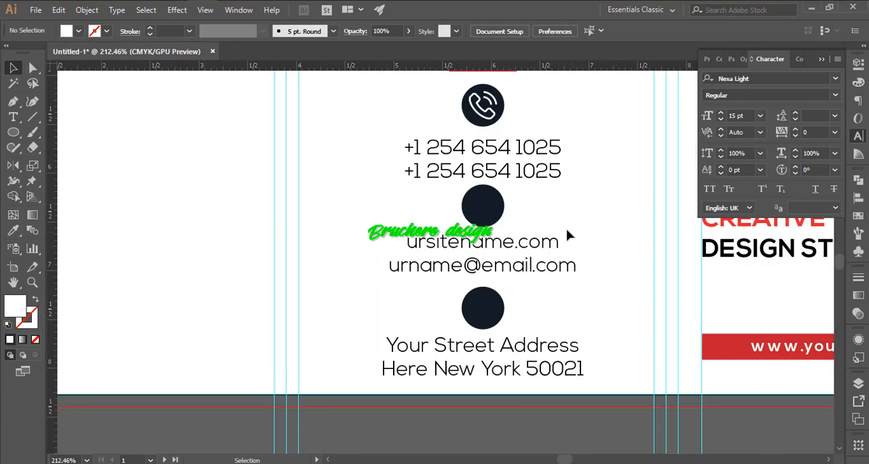
{"action": "key", "text": "ctrl+shift+p"}
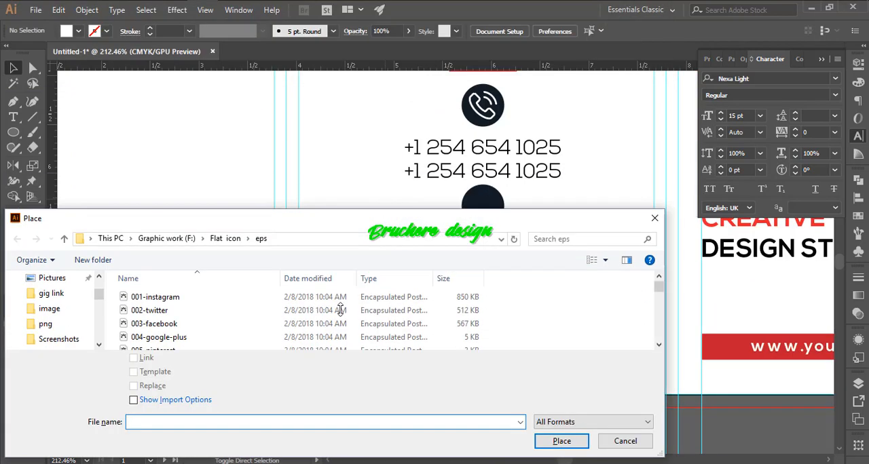
{"action": "left_click", "coordinate": [163, 198]}
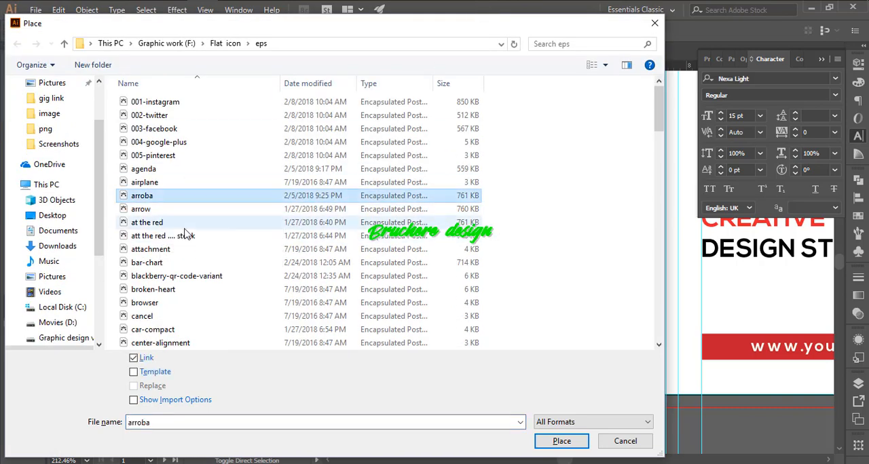
{"action": "scroll", "coordinate": [192, 233], "scroll_direction": "down", "scroll_amount": 20}
{"action": "key", "text": "Escape"}
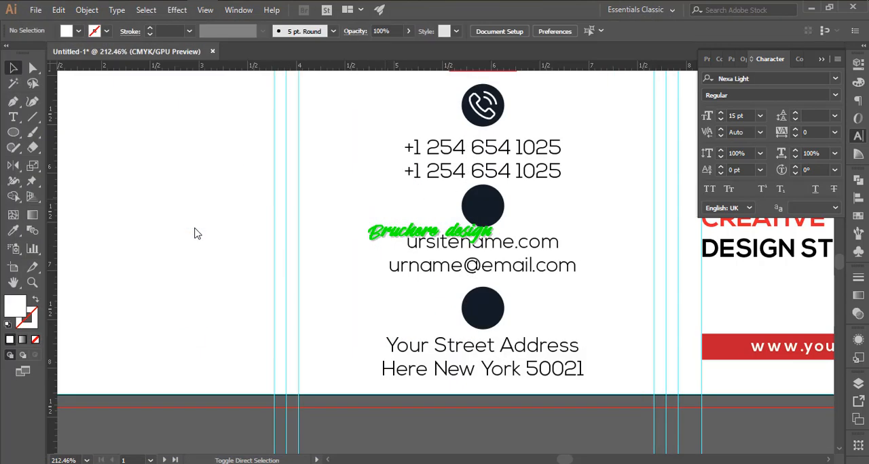
{"action": "left_click", "coordinate": [170, 188]}
{"action": "left_click_drag", "start_coordinate": [170, 188], "coordinate": [382, 401]}
{"action": "left_click_drag", "start_coordinate": [455, 427], "coordinate": [193, 163]}
{"action": "left_click_drag", "start_coordinate": [387, 134], "coordinate": [302, 221]}
{"action": "left_click", "coordinate": [251, 194]}
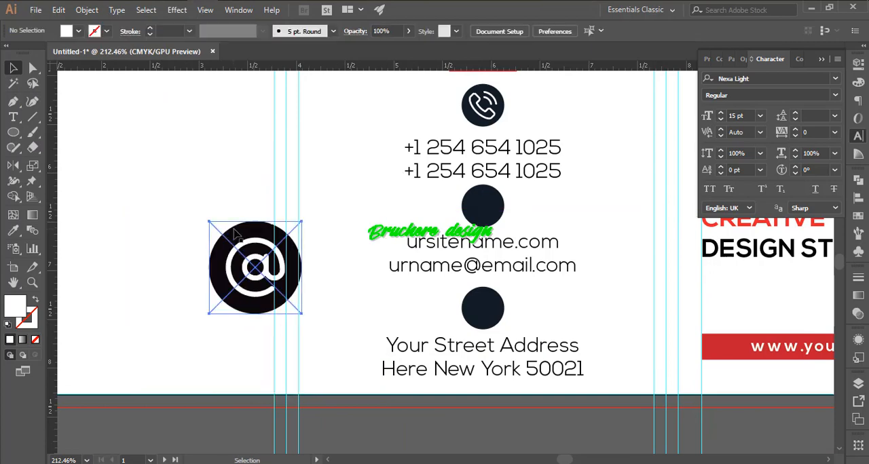
{"action": "left_click", "coordinate": [235, 233]}
{"action": "right_click", "coordinate": [244, 244]}
{"action": "left_click", "coordinate": [298, 320]}
{"action": "double_click", "coordinate": [184, 197]}
{"action": "key", "text": "ctrl+z"}
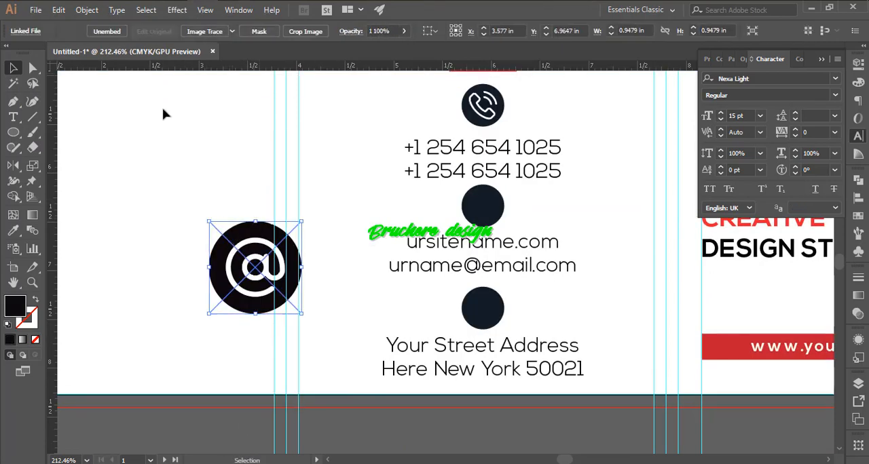
- Embed the at-sign icon and scale it over the second navy circle to match the circle's size
{"action": "left_click", "coordinate": [107, 31]}
{"action": "left_click_drag", "start_coordinate": [243, 246], "coordinate": [441, 196]}
{"action": "left_click_drag", "start_coordinate": [456, 187], "coordinate": [588, 232]}
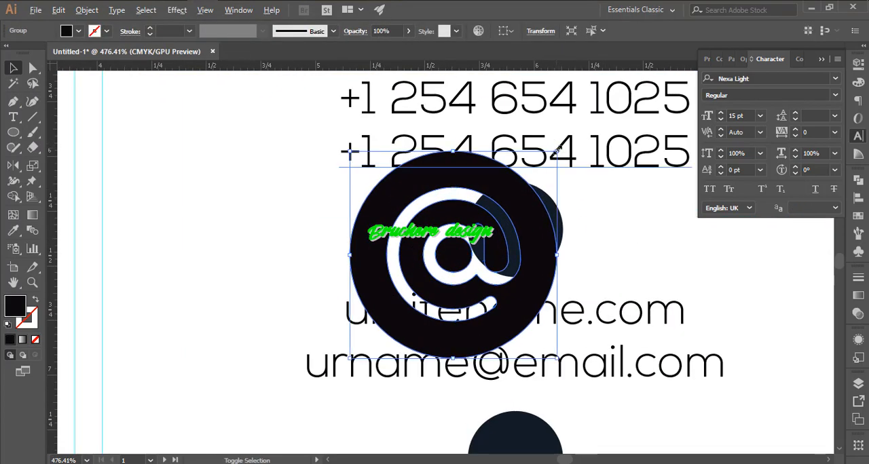
{"action": "left_click_drag", "start_coordinate": [557, 148], "coordinate": [512, 201]}
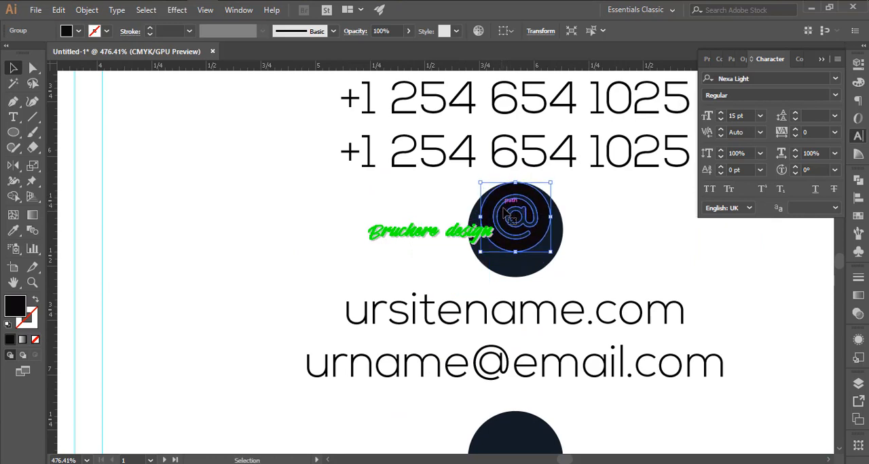
{"action": "left_click_drag", "start_coordinate": [515, 252], "coordinate": [516, 277]}
- Try to delete the black path around the at sign in isolation, and undo the deletion
{"action": "left_click", "coordinate": [614, 246]}
{"action": "double_click", "coordinate": [542, 233]}
{"action": "left_click", "coordinate": [542, 233]}
{"action": "key", "text": "Delete"}
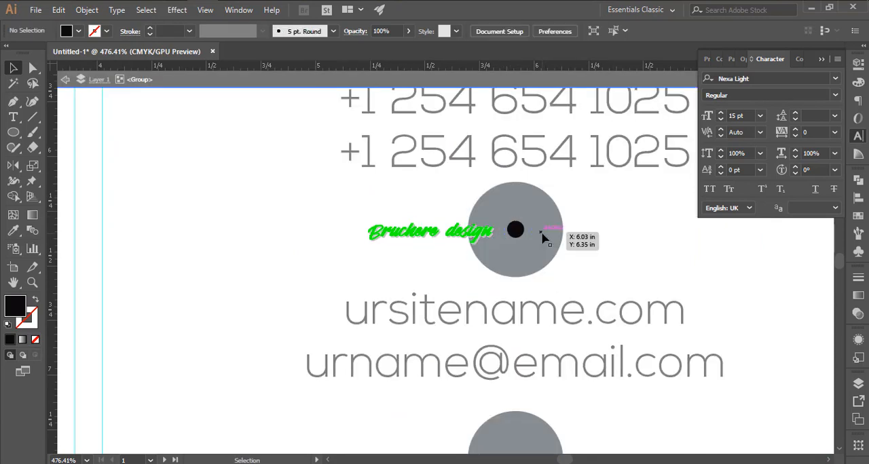
{"action": "key", "text": "ctrl+z"}
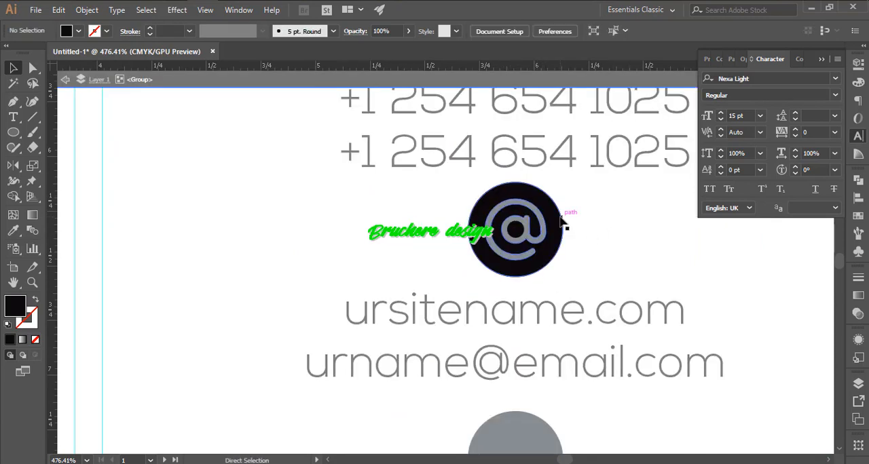
- Try to separate the at-sign compound path from its centre dot by moving it aside in isolation
{"action": "key", "text": "ctrl+y"}
{"action": "double_click", "coordinate": [561, 220]}
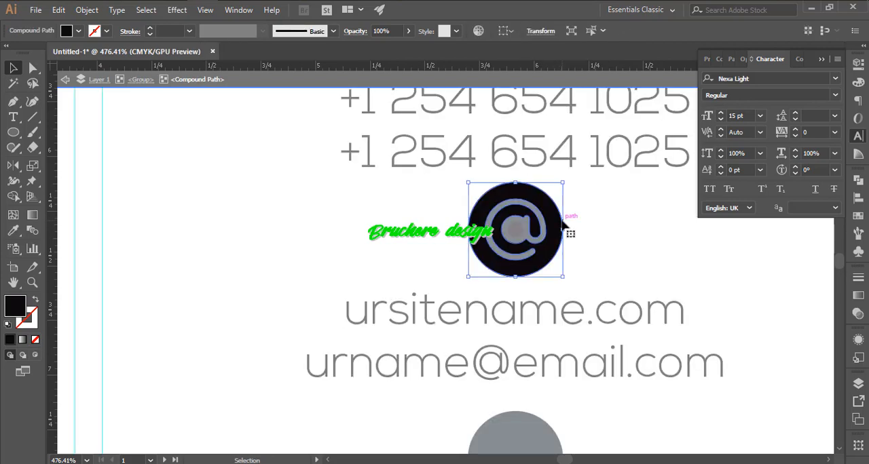
{"action": "double_click", "coordinate": [673, 241]}
{"action": "double_click", "coordinate": [521, 244]}
{"action": "left_click_drag", "start_coordinate": [535, 236], "coordinate": [702, 237]}
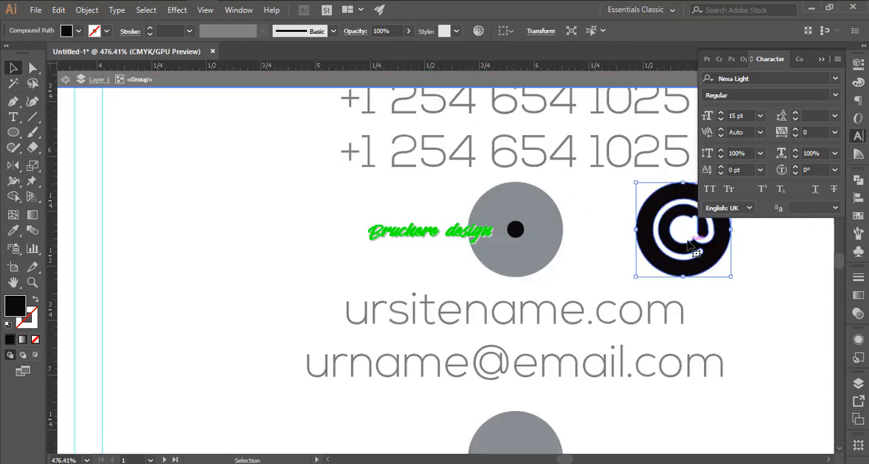
- Check the separated at-sign pieces in outline view and undo moving the compound path
{"action": "double_click", "coordinate": [601, 246]}
{"action": "left_click", "coordinate": [544, 247]}
{"action": "key", "text": "ctrl+z"}
{"action": "key", "text": "ctrl+z"}
{"action": "key", "text": "ctrl+y"}
{"action": "key", "text": "ctrl+shift+z"}
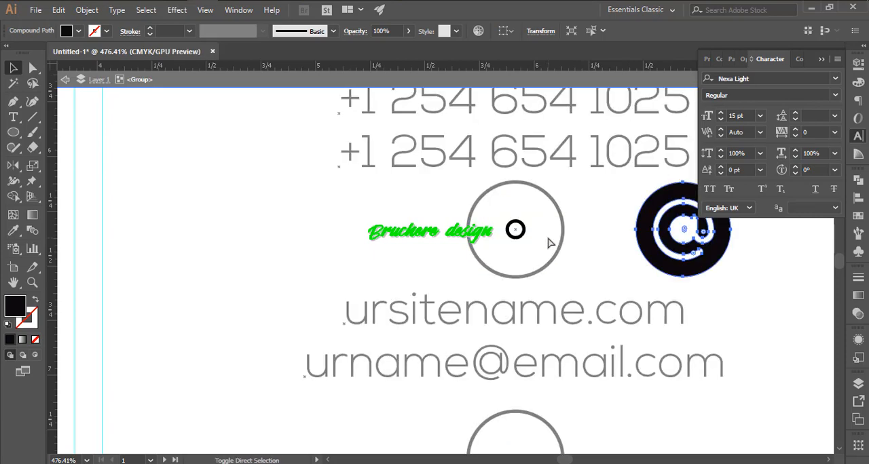
{"action": "key", "text": "ctrl+shift+z"}
{"action": "key", "text": "ctrl+z"}
{"action": "key", "text": "ctrl+z"}
- Move the at-sign icon aside, delete the navy circle behind it, select the icon and collapse the Character panel
{"action": "double_click", "coordinate": [678, 251]}
{"action": "left_click_drag", "start_coordinate": [499, 217], "coordinate": [648, 306], "text": "ctrl"}
{"action": "left_click_drag", "start_coordinate": [489, 258], "coordinate": [658, 290]}
{"action": "left_click", "coordinate": [456, 236]}
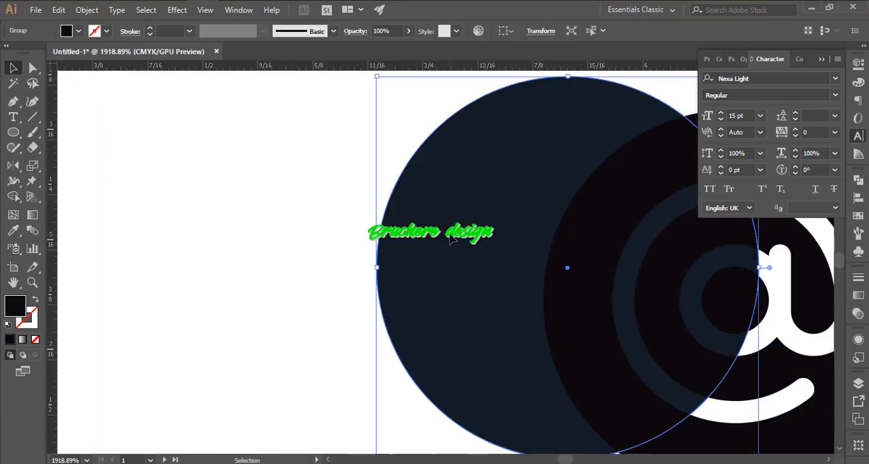
{"action": "key", "text": "Delete"}
{"action": "left_click", "coordinate": [576, 265]}
{"action": "left_click", "coordinate": [857, 136]}
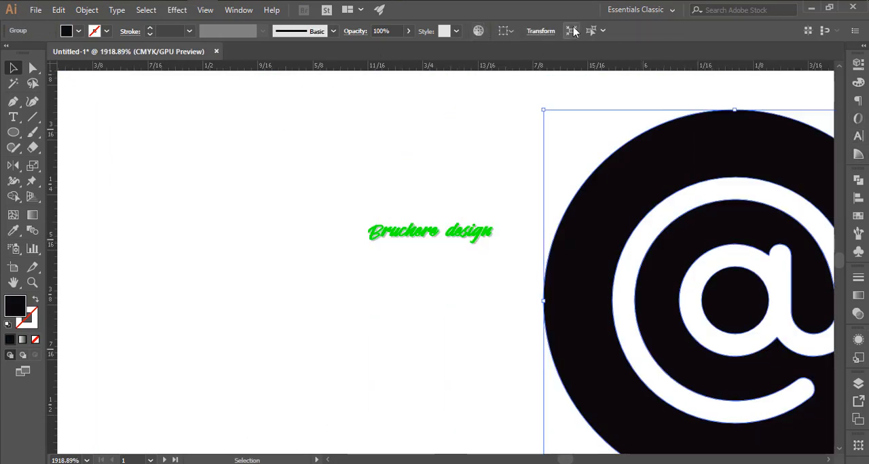
- Show the Align panel, shrink the black at-sign icon and position it above the website address in the contact panel
{"action": "left_click", "coordinate": [238, 9]}
{"action": "left_click", "coordinate": [310, 157]}
{"action": "left_click", "coordinate": [574, 211]}
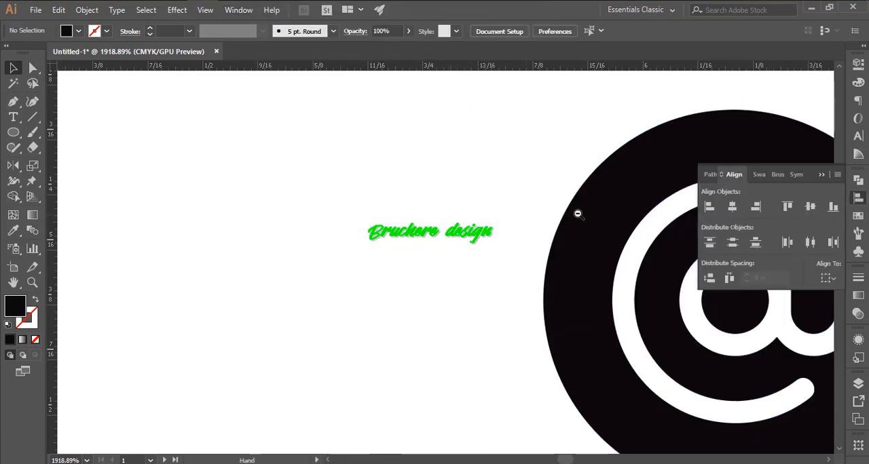
{"action": "left_click", "coordinate": [585, 206]}
{"action": "left_click", "coordinate": [728, 208]}
{"action": "left_click", "coordinate": [676, 143]}
{"action": "left_click_drag", "start_coordinate": [631, 183], "coordinate": [465, 201], "text": "ctrl"}
{"action": "left_click_drag", "start_coordinate": [516, 228], "coordinate": [383, 92]}
{"action": "left_click", "coordinate": [385, 129]}
- Recolour the at-sign icon with the dark navy swatch
{"action": "key", "text": "i"}
{"action": "left_click", "coordinate": [469, 424]}
{"action": "key", "text": "v"}
{"action": "left_click", "coordinate": [618, 392]}
{"action": "left_click_drag", "start_coordinate": [620, 393], "coordinate": [522, 377], "text": "ctrl"}
{"action": "left_click_drag", "start_coordinate": [522, 378], "coordinate": [468, 203]}
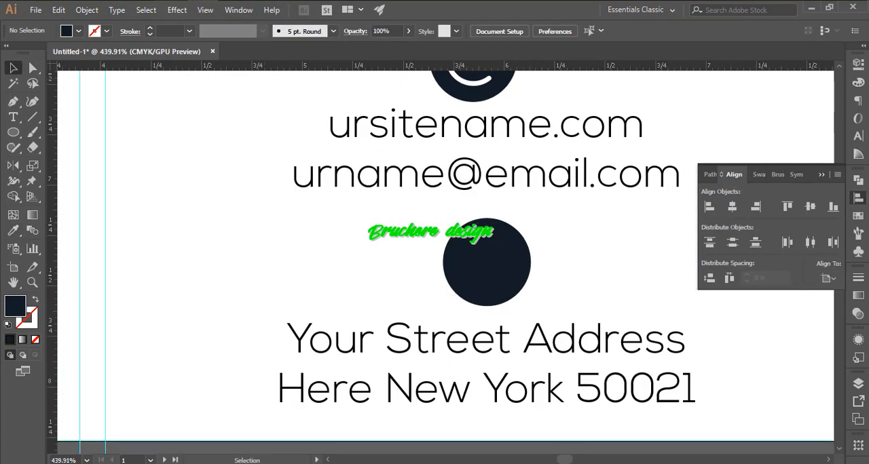
- Open the Place dialog and search the eps icon folder for a map location icon
{"action": "key", "text": "ctrl+shift+p"}
{"action": "type", "text": "lo"}
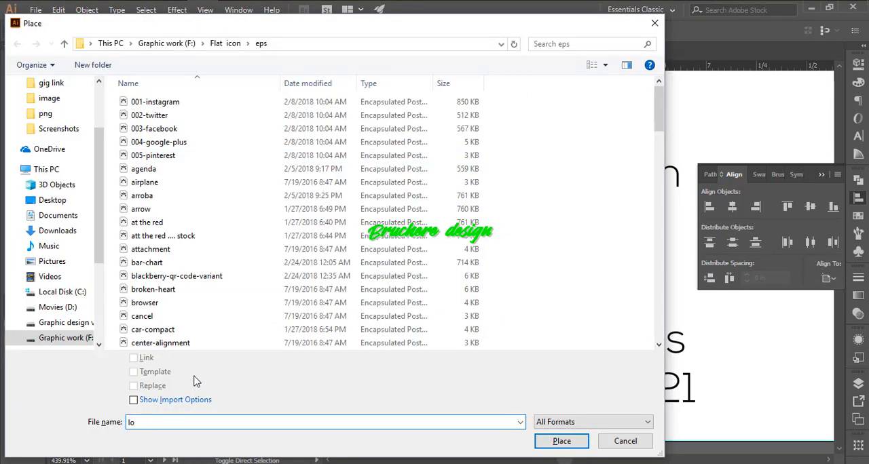
{"action": "key", "text": "BackSpace"}
{"action": "key", "text": "BackSpace"}
{"action": "type", "text": "map"}
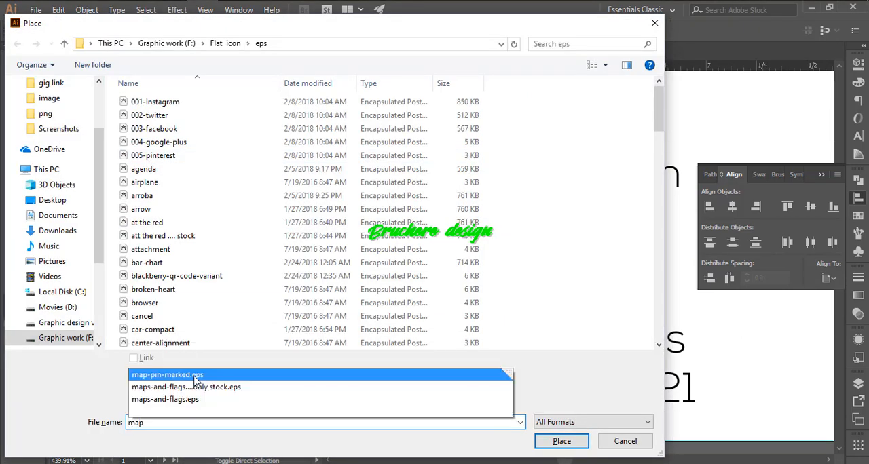
{"action": "left_click", "coordinate": [175, 169]}
{"action": "left_click", "coordinate": [178, 223]}
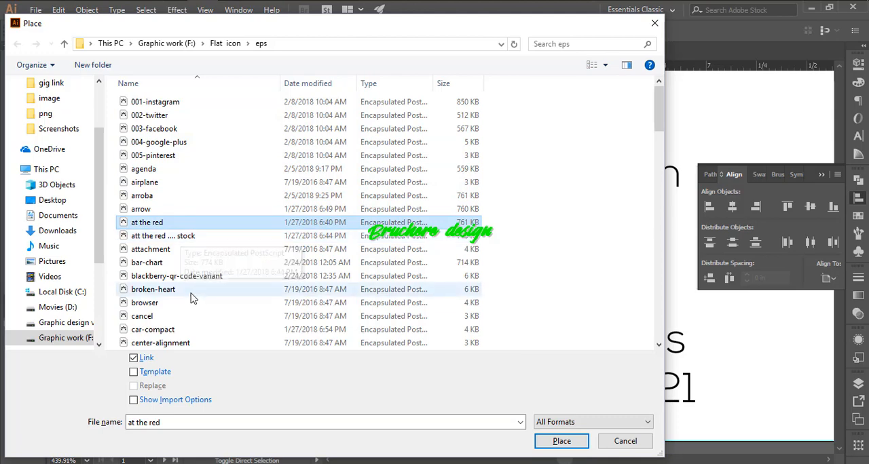
{"action": "scroll", "coordinate": [190, 271], "scroll_direction": "down", "scroll_amount": 20}
{"action": "scroll", "coordinate": [188, 234], "scroll_direction": "up", "scroll_amount": 20}
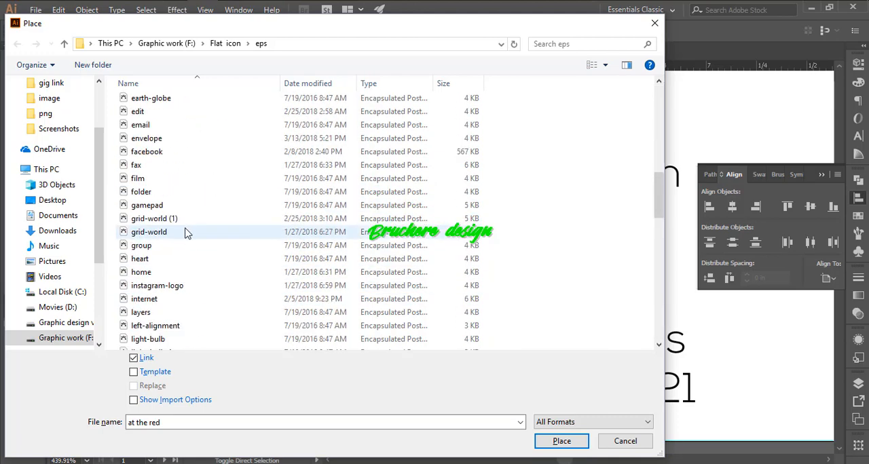
{"action": "scroll", "coordinate": [188, 234], "scroll_direction": "up", "scroll_amount": 10}
- Place the linked file 006-placeholder.eps from the nested Flat icon folder near the empty navy circle
{"action": "left_click", "coordinate": [225, 43]}
{"action": "double_click", "coordinate": [178, 130]}
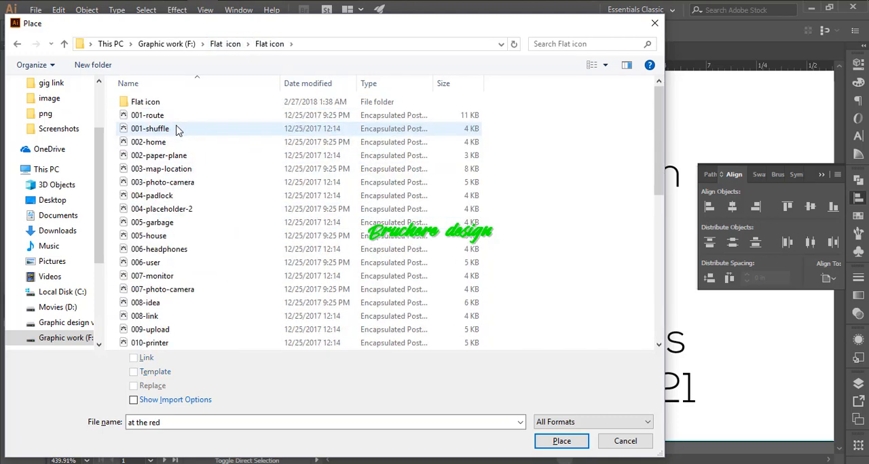
{"action": "double_click", "coordinate": [151, 103]}
{"action": "double_click", "coordinate": [157, 106]}
{"action": "double_click", "coordinate": [190, 170]}
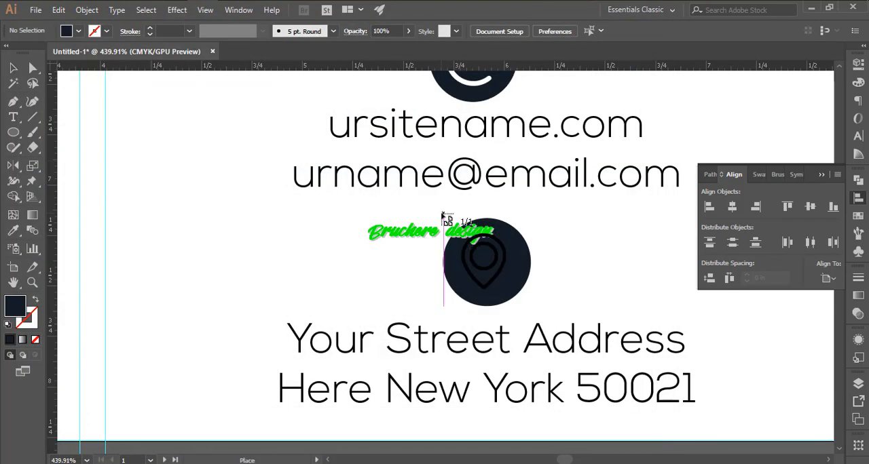
{"action": "left_click", "coordinate": [444, 216]}
{"action": "left_click_drag", "start_coordinate": [443, 216], "coordinate": [611, 402]}
- Scale the placed map pin down and centre it inside the navy circle above the street address
{"action": "left_click_drag", "start_coordinate": [703, 428], "coordinate": [404, 190]}
{"action": "left_click_drag", "start_coordinate": [313, 180], "coordinate": [464, 359]}
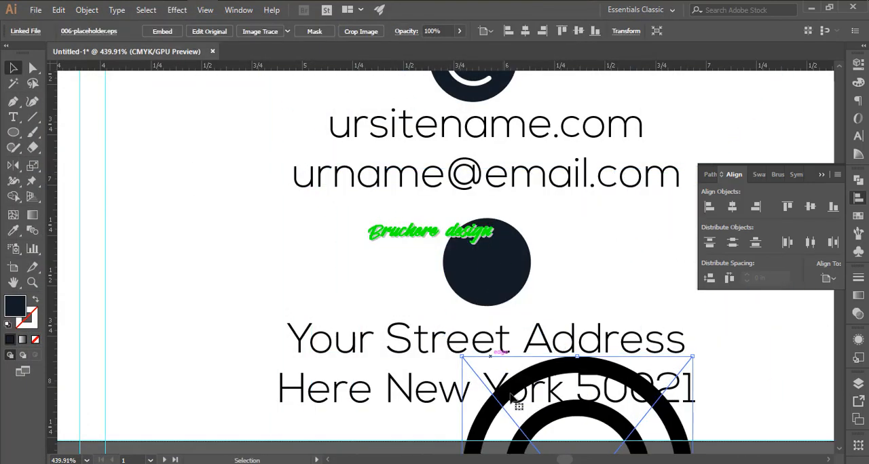
{"action": "left_click_drag", "start_coordinate": [510, 396], "coordinate": [422, 156]}
{"action": "left_click_drag", "start_coordinate": [602, 119], "coordinate": [513, 231]}
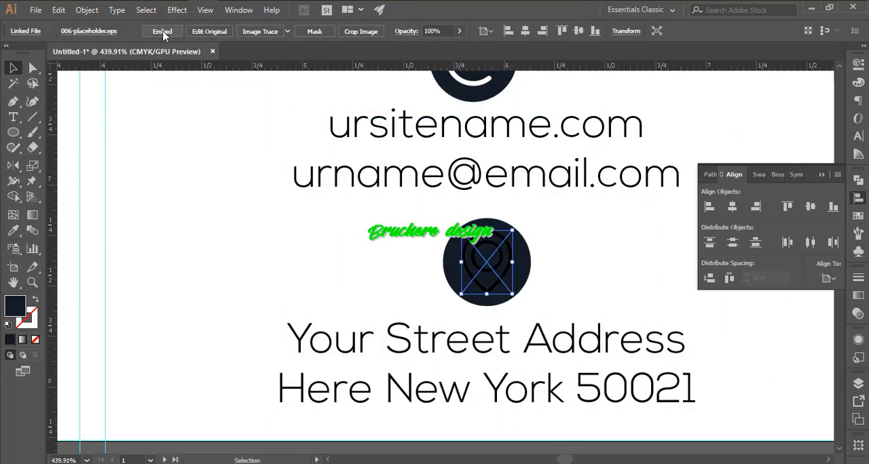
- Embed the map pin icon and fill it with white
{"action": "left_click", "coordinate": [162, 32]}
{"action": "left_click", "coordinate": [78, 31]}
{"action": "left_click", "coordinate": [28, 52]}
{"action": "left_click", "coordinate": [129, 143]}
- Recolour the at-sign icon with the red sampled from the website bar
{"action": "scroll", "coordinate": [403, 170], "scroll_direction": "down", "scroll_amount": 3}
{"action": "left_click_drag", "start_coordinate": [403, 170], "coordinate": [638, 287]}
{"action": "scroll", "coordinate": [574, 261], "scroll_direction": "down", "scroll_amount": 5}
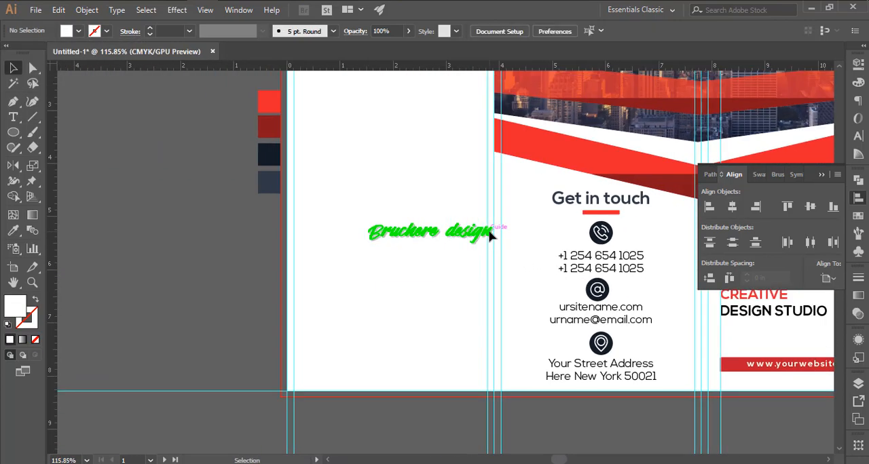
{"action": "left_click", "coordinate": [596, 290]}
{"action": "scroll", "coordinate": [405, 228], "scroll_direction": "up", "scroll_amount": 5}
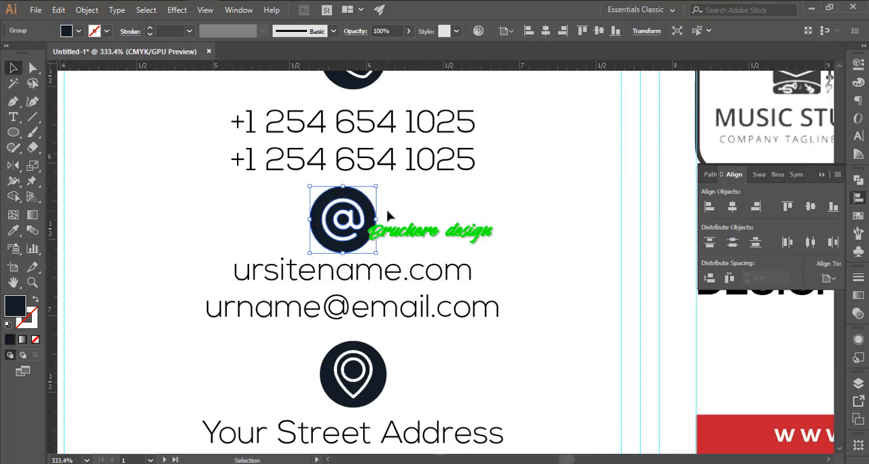
{"action": "key", "text": "i"}
{"action": "left_click", "coordinate": [726, 432]}
{"action": "key", "text": "v"}
{"action": "left_click", "coordinate": [577, 333]}
{"action": "scroll", "coordinate": [543, 271], "scroll_direction": "down", "scroll_amount": 6}
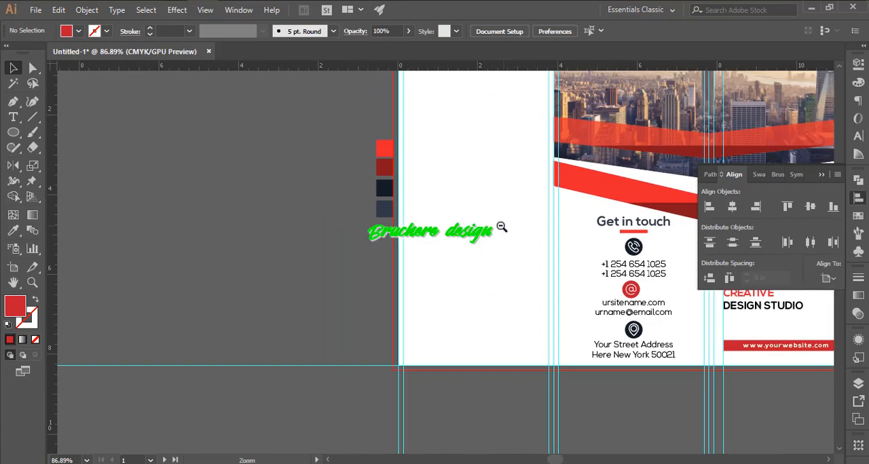
- Align the Get in touch heading, red bar, icons and contact text lines to a common horizontal centre
{"action": "left_click_drag", "start_coordinate": [502, 226], "coordinate": [527, 273]}
{"action": "left_click_drag", "start_coordinate": [632, 326], "coordinate": [509, 299]}
{"action": "left_click", "coordinate": [509, 299]}
{"action": "left_click", "coordinate": [502, 337]}
{"action": "left_click", "coordinate": [403, 285]}
{"action": "left_click_drag", "start_coordinate": [403, 284], "coordinate": [461, 309]}
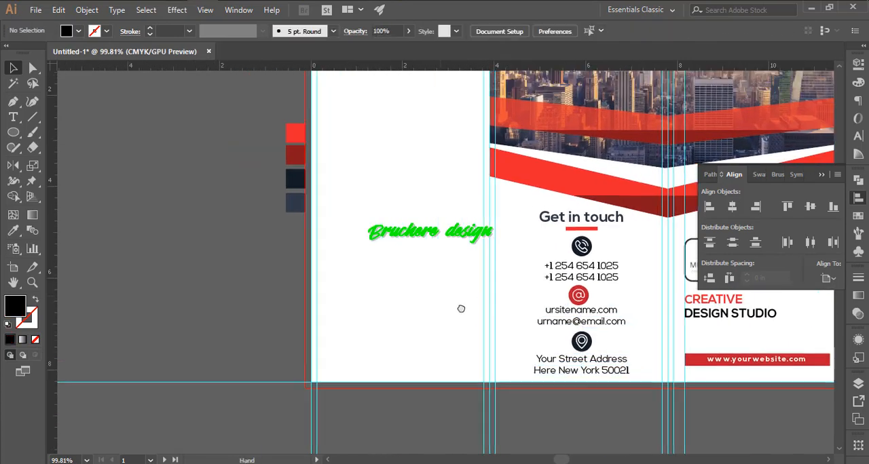
{"action": "scroll", "coordinate": [461, 309], "scroll_direction": "down", "scroll_amount": 2}
{"action": "left_click_drag", "start_coordinate": [398, 252], "coordinate": [434, 269]}
{"action": "left_click_drag", "start_coordinate": [534, 275], "coordinate": [627, 374]}
{"action": "left_click", "coordinate": [731, 206]}
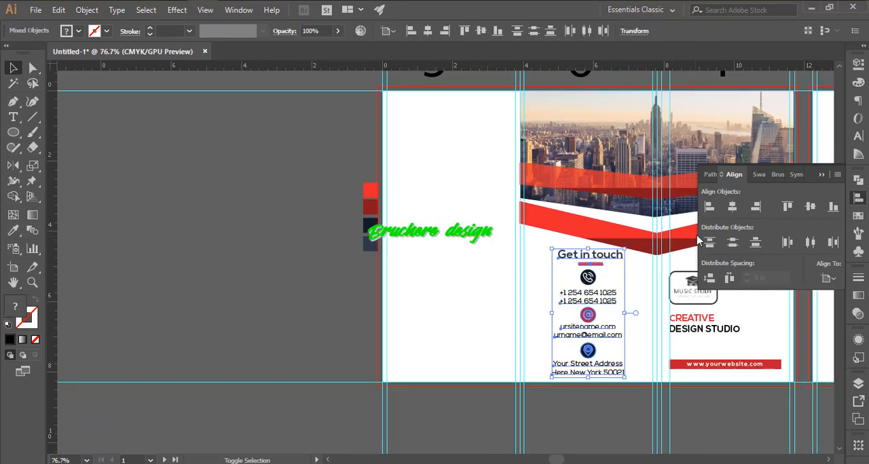
{"action": "left_click", "coordinate": [490, 269]}
- Add the heading "About Us" near the top of the blank panel and set it in Nexa Bold with all caps
{"action": "scroll", "coordinate": [475, 257], "scroll_direction": "up", "scroll_amount": 3}
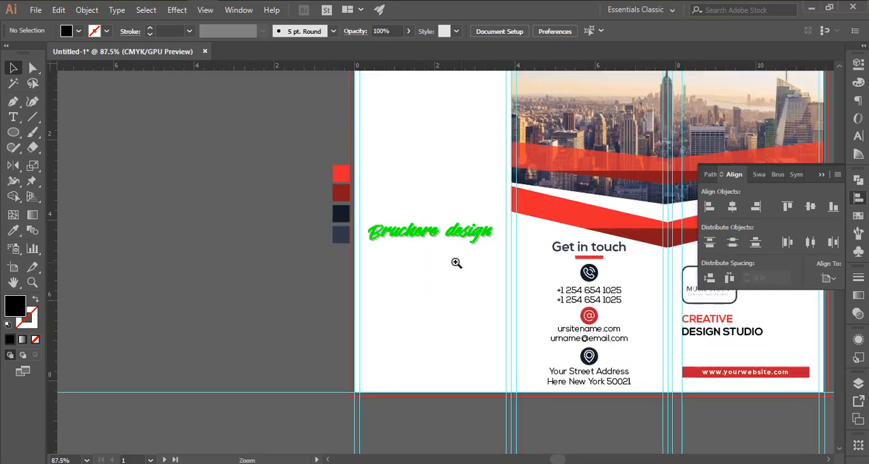
{"action": "left_click_drag", "start_coordinate": [410, 176], "coordinate": [402, 233]}
{"action": "key", "text": "t"}
{"action": "left_click", "coordinate": [355, 127]}
{"action": "type", "text": "About Us"}
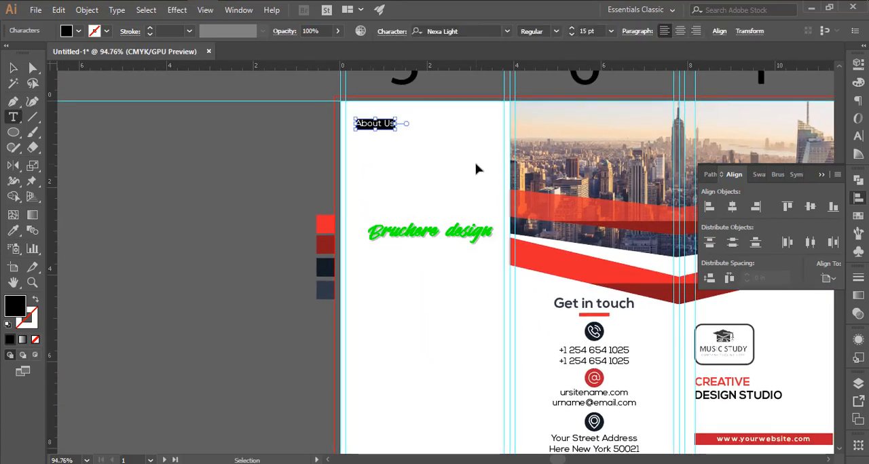
{"action": "key", "text": "ctrl+t"}
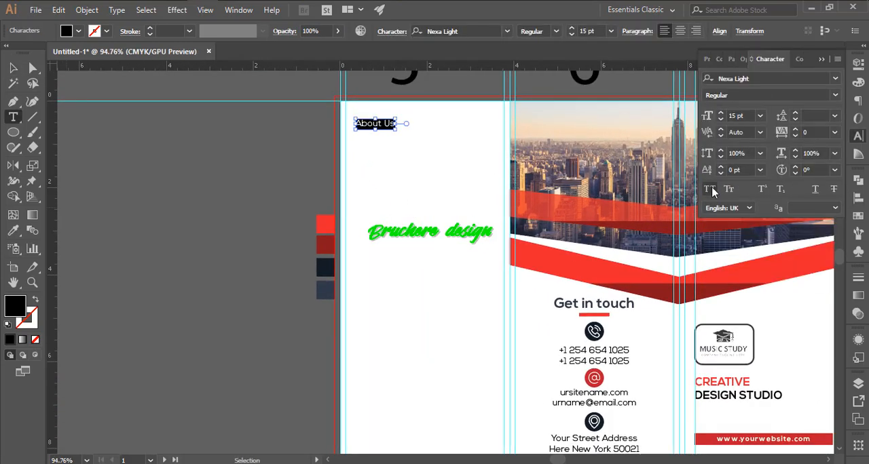
{"action": "key", "text": "BackSpace"}
{"action": "left_click", "coordinate": [613, 116]}
{"action": "key", "text": "Escape"}
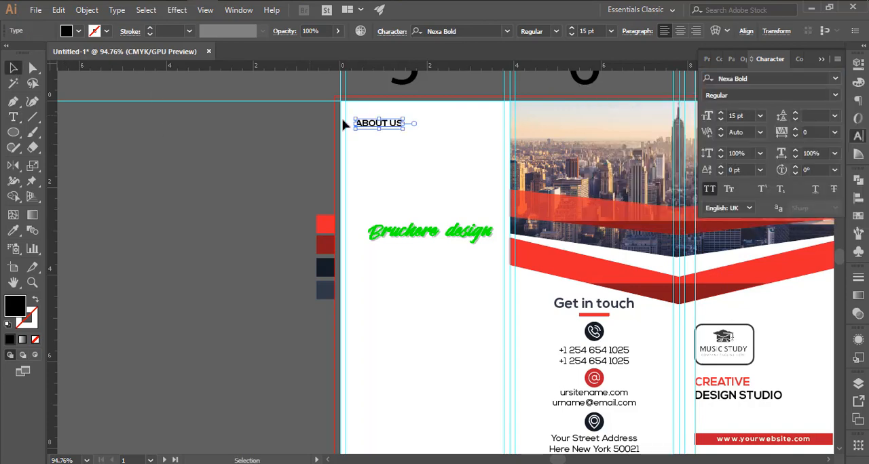
- Set the ABOUT US heading to 26 pt and reposition it near the upper-left corner of the blank panel
{"action": "left_click", "coordinate": [422, 143]}
{"action": "left_click", "coordinate": [385, 126]}
{"action": "left_click", "coordinate": [733, 116]}
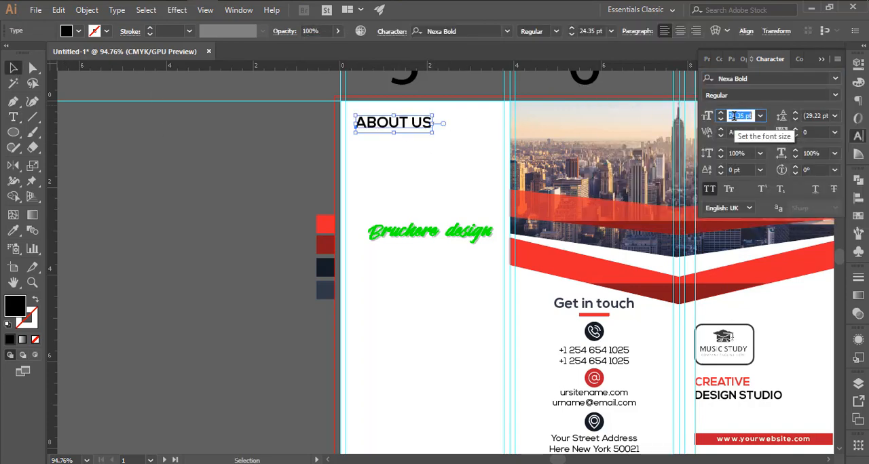
{"action": "left_click_drag", "start_coordinate": [411, 129], "coordinate": [412, 146]}
{"action": "left_click", "coordinate": [403, 174]}
{"action": "left_click_drag", "start_coordinate": [403, 177], "coordinate": [410, 179]}
{"action": "left_click_drag", "start_coordinate": [387, 136], "coordinate": [417, 162]}
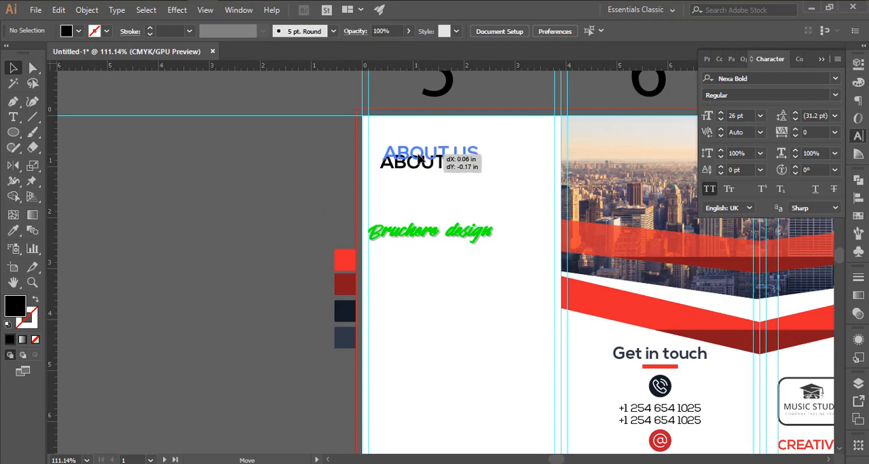
{"action": "left_click", "coordinate": [400, 203]}
- Colour the ABOUT US heading with the dark navy swatch
{"action": "left_click", "coordinate": [423, 157]}
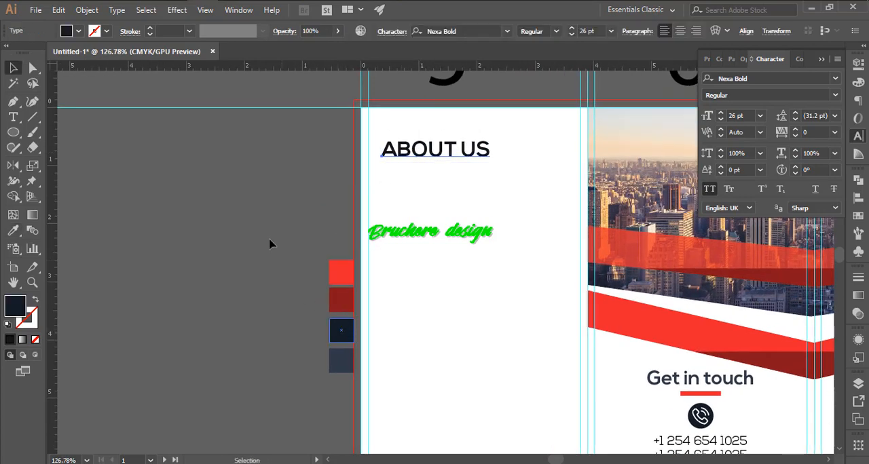
{"action": "left_click", "coordinate": [433, 152]}
{"action": "key", "text": "v"}
{"action": "left_click", "coordinate": [433, 188]}
- Add a text line reading "some thing about us" directly below the ABOUT US heading
{"action": "left_click_drag", "start_coordinate": [407, 198], "coordinate": [415, 277]}
{"action": "key", "text": "t"}
{"action": "left_click", "coordinate": [325, 224]}
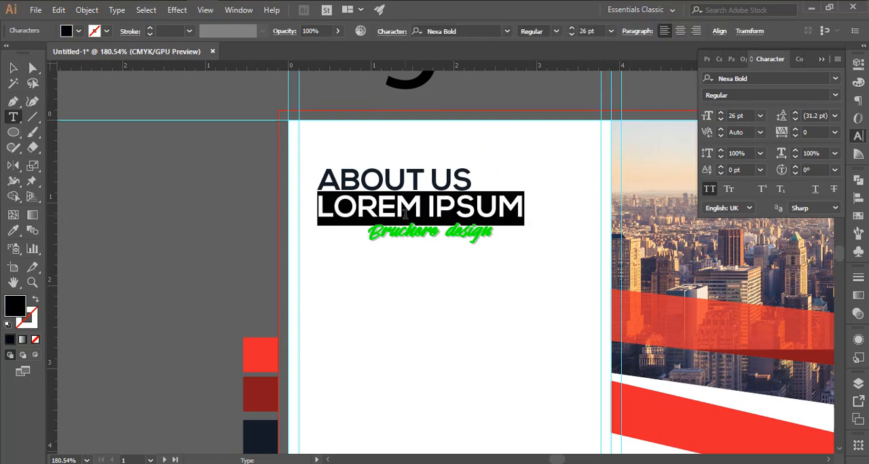
{"action": "type", "text": "SOM"}
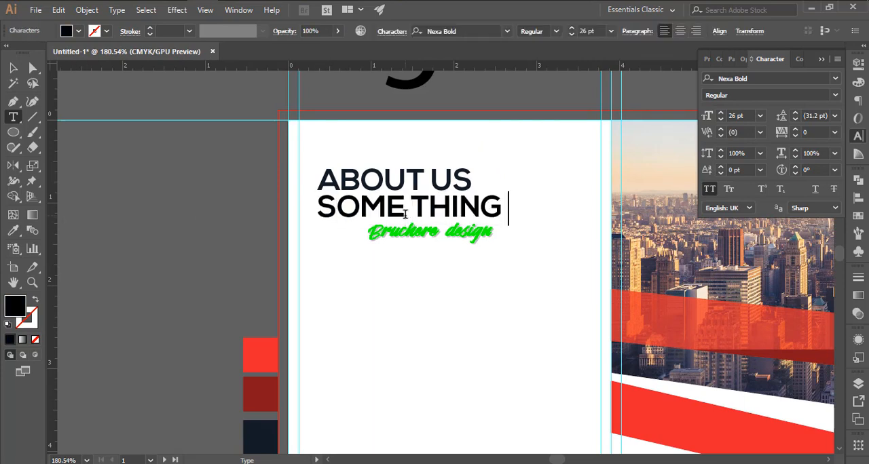
{"action": "type", "text": "e thing about us"}
- Turn off all caps for the subtitle and set its font size to 14 pt
{"action": "key", "text": "ctrl+a"}
{"action": "left_click", "coordinate": [708, 189]}
{"action": "left_click", "coordinate": [736, 115]}
{"action": "type", "text": "20"}
{"action": "key", "text": "Return"}
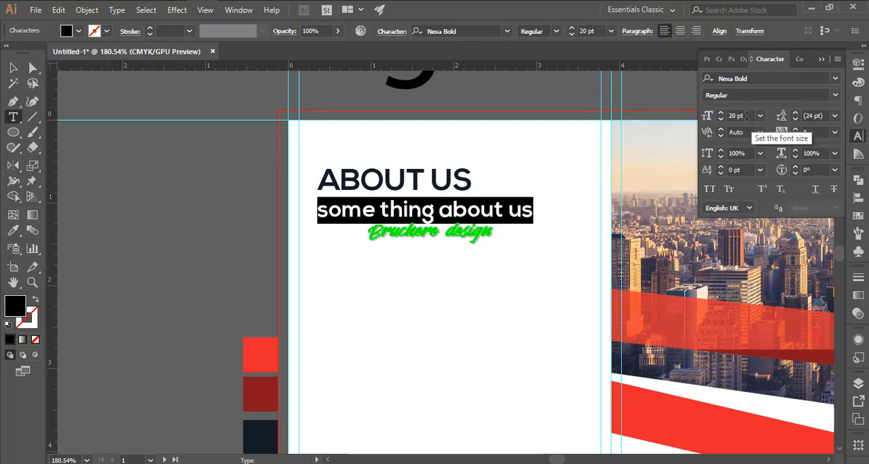
{"action": "type", "text": "15"}
{"action": "key", "text": "Return"}
{"action": "left_click", "coordinate": [13, 68]}
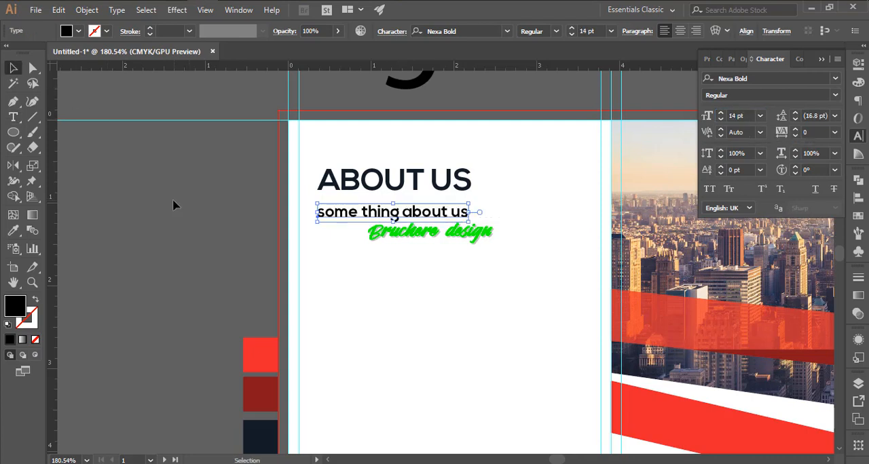
- Align the left edges of the ABOUT US heading and its subtitle
{"action": "left_click_drag", "start_coordinate": [174, 201], "coordinate": [338, 202]}
{"action": "left_click", "coordinate": [719, 32]}
{"action": "left_click", "coordinate": [591, 65]}
{"action": "left_click", "coordinate": [511, 238]}
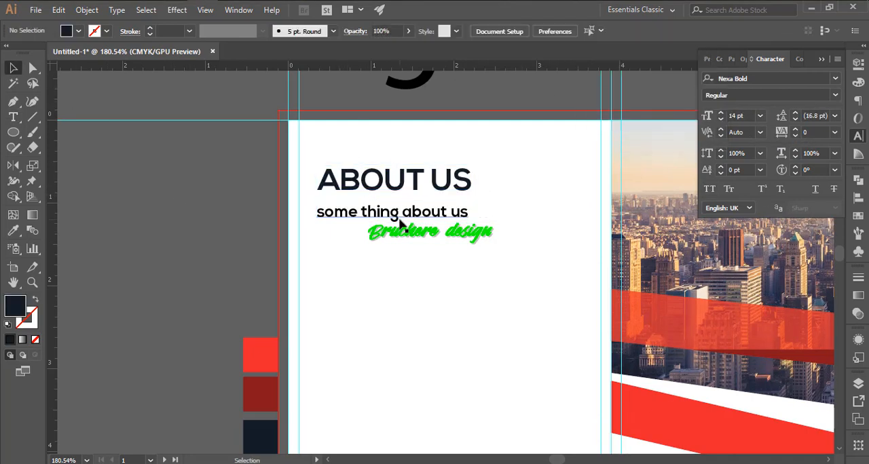
- Move the subtitle closer beneath the ABOUT US heading and colour it with the bright red swatch
{"action": "left_click_drag", "start_coordinate": [399, 218], "coordinate": [346, 224]}
{"action": "left_click", "coordinate": [396, 244]}
{"action": "scroll", "coordinate": [370, 200], "scroll_direction": "up", "scroll_amount": 2}
{"action": "key", "text": "space"}
{"action": "left_click", "coordinate": [380, 201]}
{"action": "key", "text": "i"}
{"action": "left_click", "coordinate": [253, 383]}
{"action": "key", "text": "v"}
{"action": "left_click_drag", "start_coordinate": [346, 233], "coordinate": [397, 179]}
{"action": "left_click", "coordinate": [454, 234]}
{"action": "left_click_drag", "start_coordinate": [454, 235], "coordinate": [417, 234]}
- Draw a placeholder text area about 3.42 by 0.81 in below the subtitle and set its text to 12 pt
{"action": "key", "text": "t"}
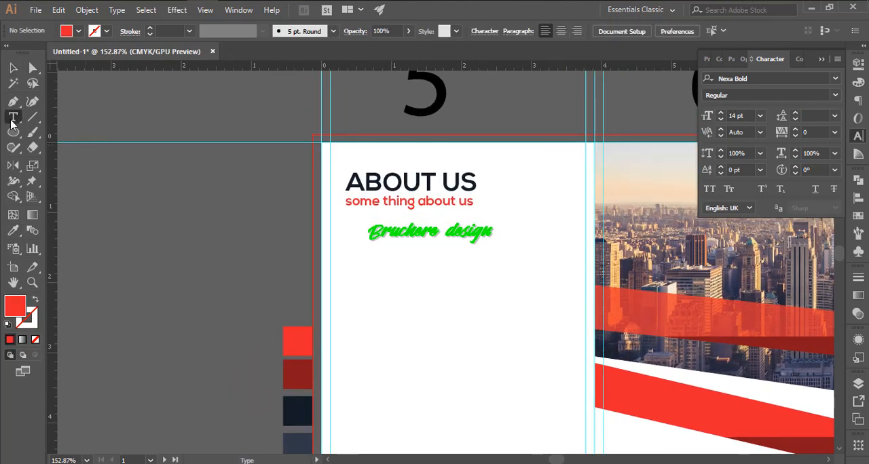
{"action": "left_click_drag", "start_coordinate": [352, 217], "coordinate": [346, 221]}
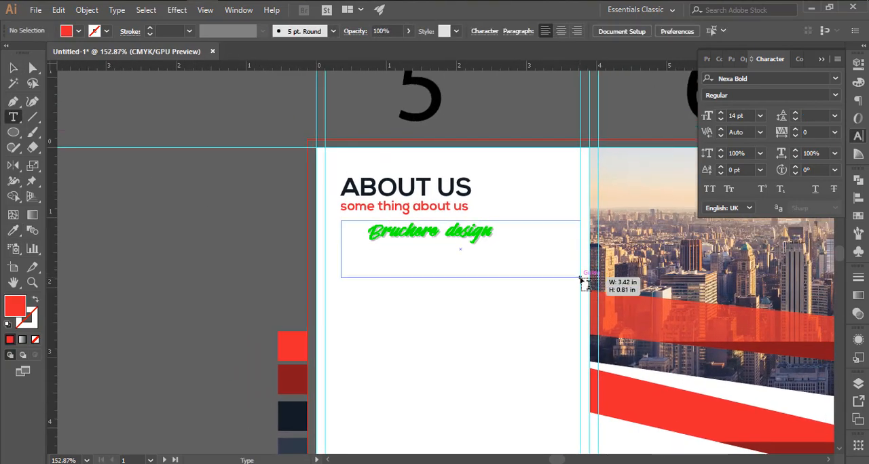
{"action": "left_click_drag", "start_coordinate": [581, 278], "coordinate": [581, 278]}
{"action": "type", "text": "12"}
{"action": "key", "text": "Return"}
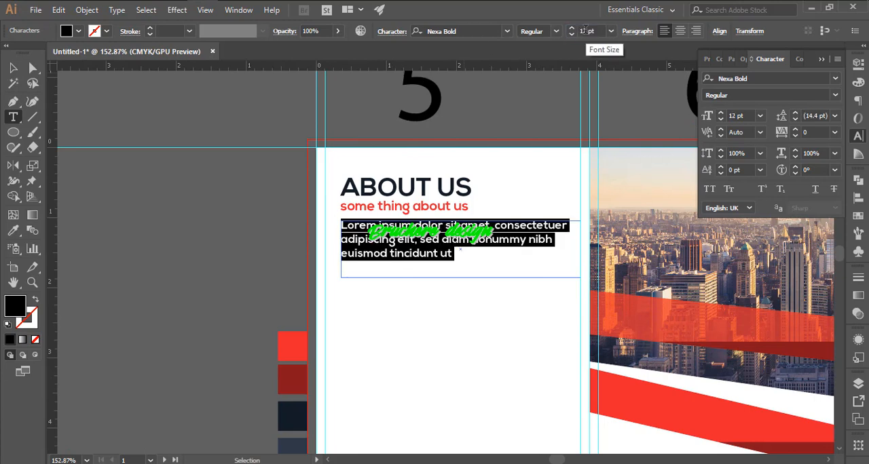
- Delete the short placeholder text area and draw a taller one of the same width below the subtitle
{"action": "left_click", "coordinate": [126, 10]}
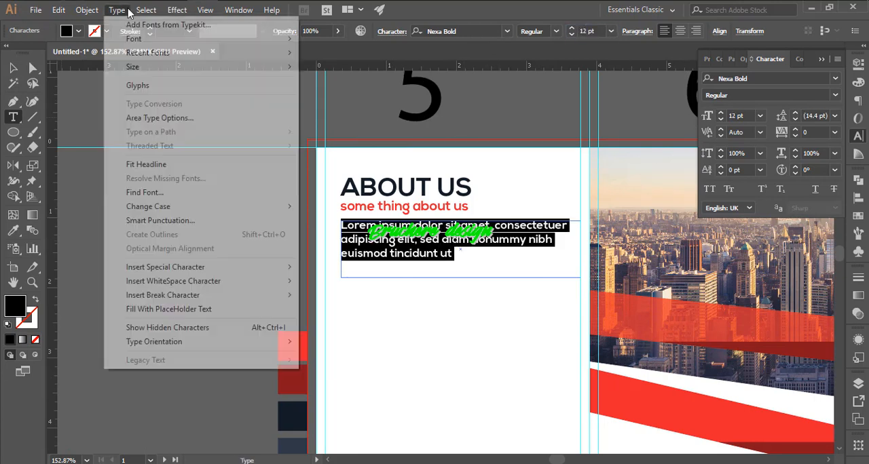
{"action": "left_click", "coordinate": [123, 10]}
{"action": "left_click", "coordinate": [14, 68]}
{"action": "key", "text": "Delete"}
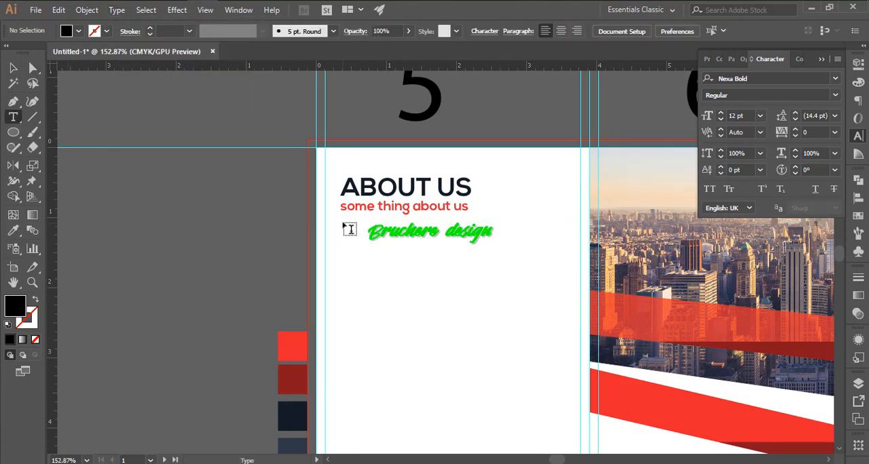
{"action": "left_click_drag", "start_coordinate": [582, 309], "coordinate": [581, 307]}
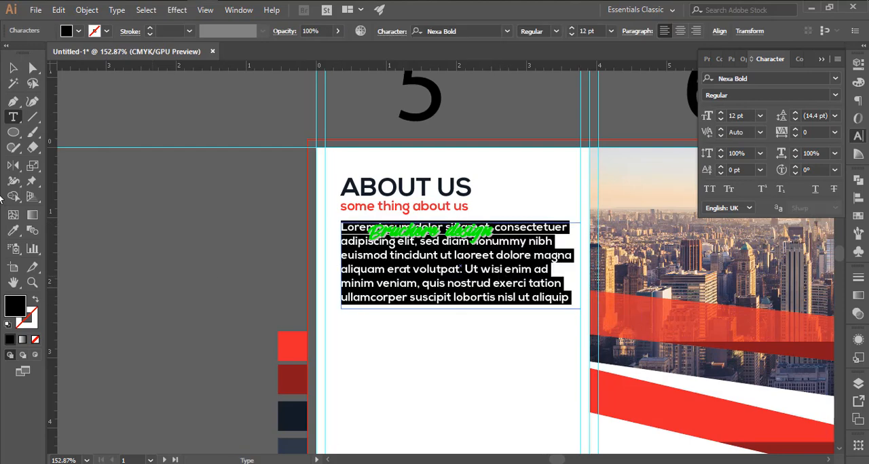
- Colour the placeholder paragraph with the dark navy swatch and select the paragraph
{"action": "left_click", "coordinate": [13, 231]}
{"action": "left_click", "coordinate": [292, 444]}
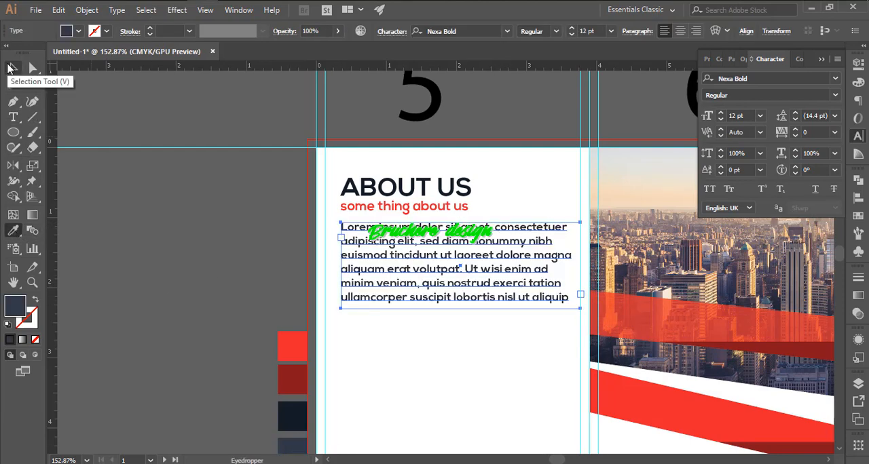
{"action": "left_click", "coordinate": [292, 416]}
{"action": "left_click", "coordinate": [13, 68]}
{"action": "left_click", "coordinate": [91, 129]}
{"action": "scroll", "coordinate": [411, 217], "scroll_direction": "up", "scroll_amount": 2}
{"action": "left_click", "coordinate": [459, 257]}
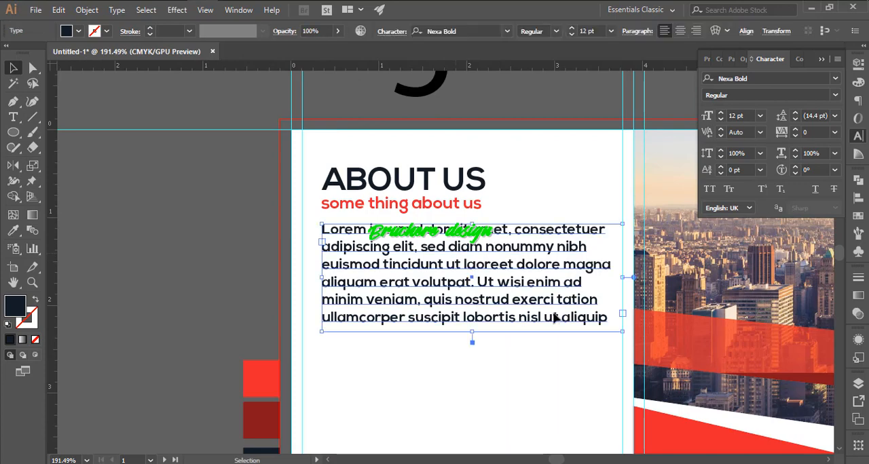
- Shorten the placeholder paragraph under the ABOUT US subtitle so it ends with "ullamcorper suscipit."
{"action": "double_click", "coordinate": [554, 316]}
{"action": "left_click_drag", "start_coordinate": [460, 317], "coordinate": [130, 175]}
{"action": "key", "text": "ctrl+x"}
{"action": "key", "text": "ctrl+a"}
{"action": "key", "text": "ctrl+v"}
{"action": "type", "text": "."}
- Set the leading of the whole ABOUT US paragraph to 17 pt
{"action": "key", "text": "ctrl+a"}
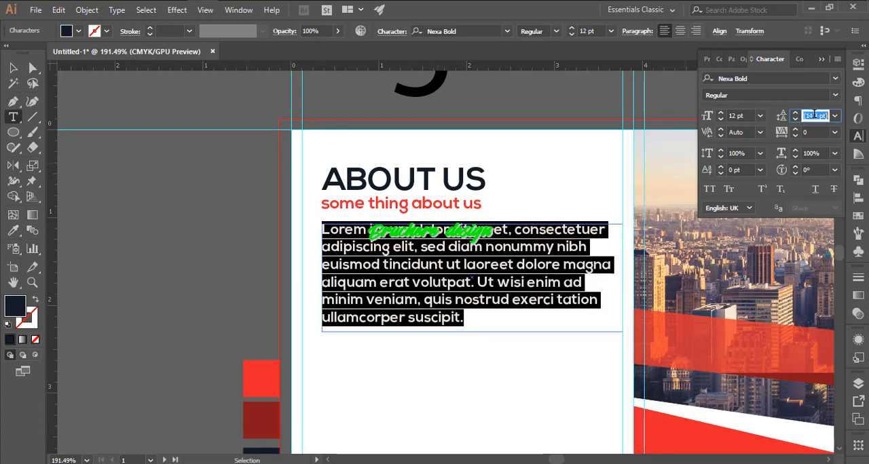
{"action": "left_click", "coordinate": [834, 116]}
{"action": "left_click", "coordinate": [821, 145]}
{"action": "key", "text": "Return"}
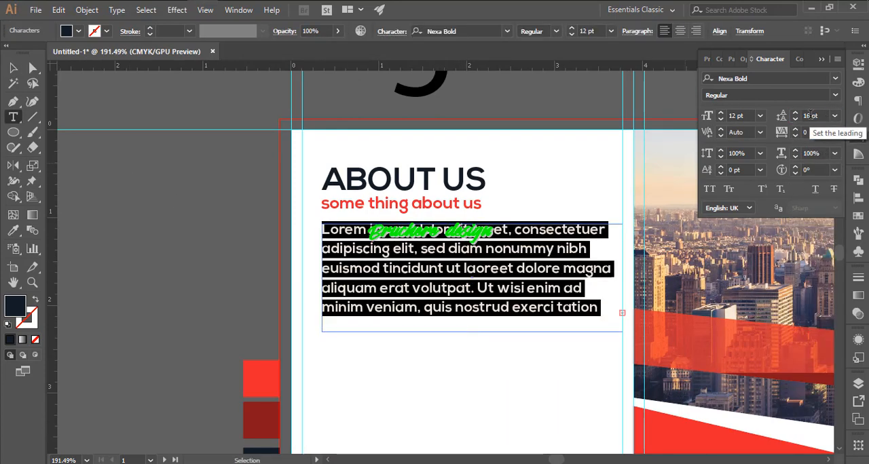
{"action": "left_click", "coordinate": [810, 116]}
{"action": "key", "text": "Up"}
- Cut the ABOUT US paragraph's text further so it ends with "minim veniam."
{"action": "left_click_drag", "start_coordinate": [424, 312], "coordinate": [265, 200]}
{"action": "key", "text": "ctrl+x"}
{"action": "key", "text": "ctrl+a"}
{"action": "key", "text": "ctrl+v"}
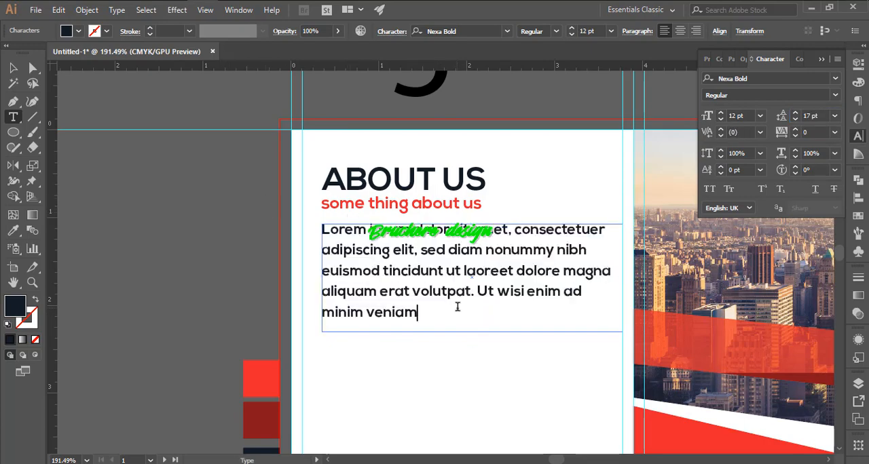
{"action": "left_click", "coordinate": [219, 219]}
- Set the ABOUT US paragraph's size to 14 pt and its font to Nexa Light
{"action": "scroll", "coordinate": [219, 219], "scroll_direction": "down", "scroll_amount": 6}
{"action": "scroll", "coordinate": [310, 204], "scroll_direction": "up", "scroll_amount": 3}
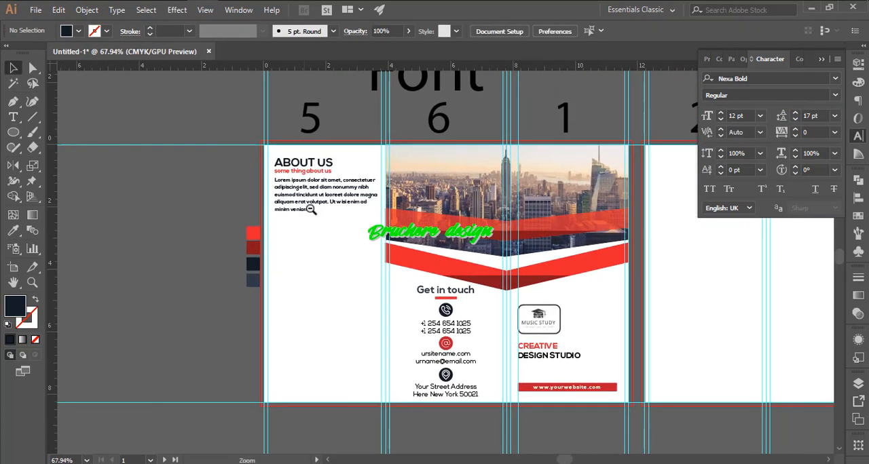
{"action": "left_click", "coordinate": [316, 203]}
{"action": "key", "text": "Return"}
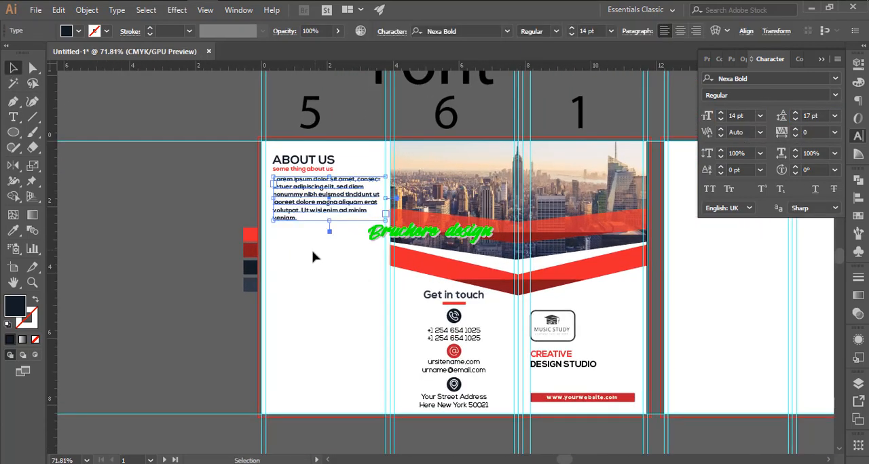
{"action": "scroll", "coordinate": [312, 256], "scroll_direction": "up", "scroll_amount": 1}
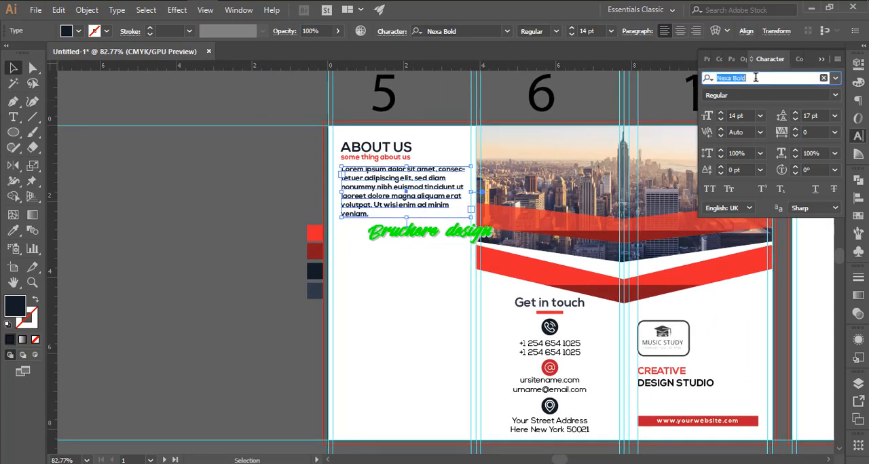
{"action": "type", "text": "Nexa"}
{"action": "left_click", "coordinate": [693, 129]}
{"action": "left_click", "coordinate": [359, 256]}
{"action": "scroll", "coordinate": [358, 256], "scroll_direction": "up", "scroll_amount": 1}
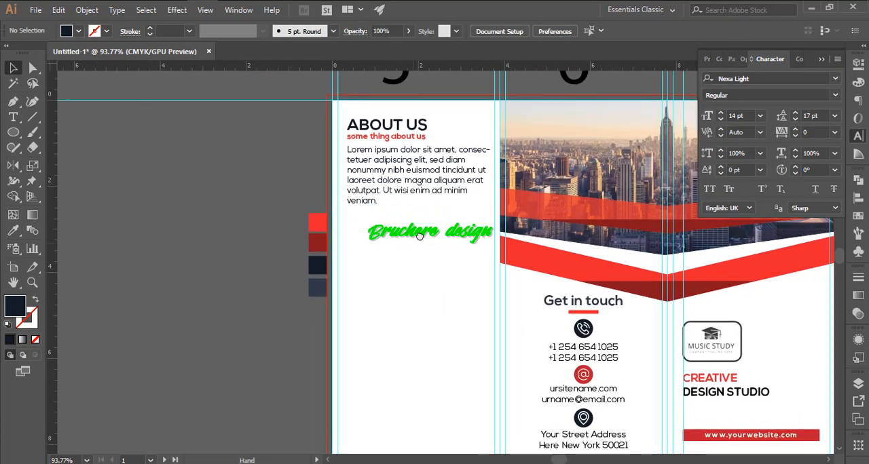
- Copy the ABOUT US heading to the space below the paragraph and change its text to "01"
{"action": "left_click_drag", "start_coordinate": [365, 251], "coordinate": [395, 239]}
{"action": "left_click_drag", "start_coordinate": [412, 112], "coordinate": [438, 234], "text": "alt+shift"}
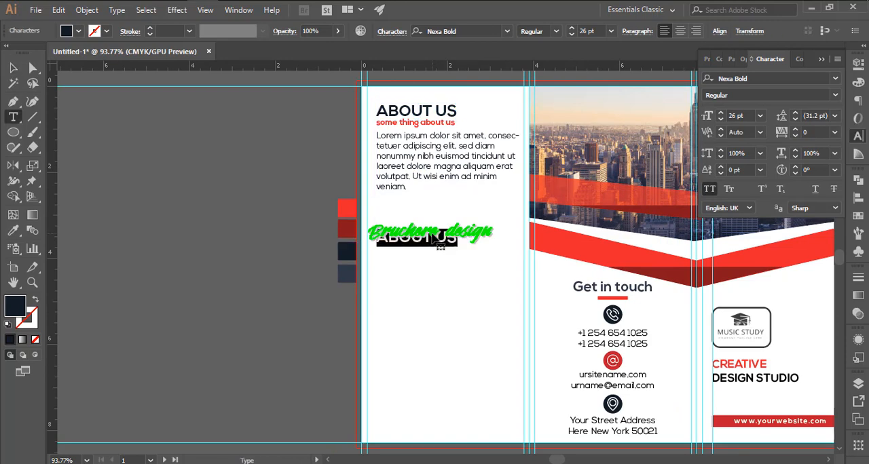
{"action": "left_click", "coordinate": [121, 189]}
{"action": "scroll", "coordinate": [260, 196], "scroll_direction": "up", "scroll_amount": 4}
{"action": "left_click_drag", "start_coordinate": [471, 267], "coordinate": [471, 258]}
{"action": "left_click", "coordinate": [502, 237]}
- Copy the red subtitle to just below the 01 number and replace its text with "Creative Bunsiness here"
{"action": "left_click_drag", "start_coordinate": [518, 197], "coordinate": [521, 268]}
{"action": "left_click", "coordinate": [506, 151]}
{"action": "left_click_drag", "start_coordinate": [516, 358], "coordinate": [514, 354]}
{"action": "double_click", "coordinate": [496, 358]}
{"action": "key", "text": "ctrl+a"}
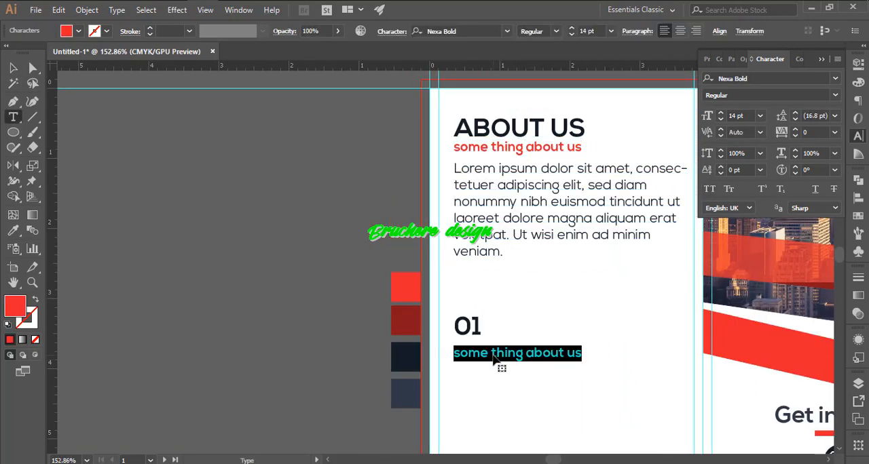
{"action": "type", "text": "Creative N"}
{"action": "key", "text": "BackSpace"}
{"action": "type", "text": "BUsoi"}
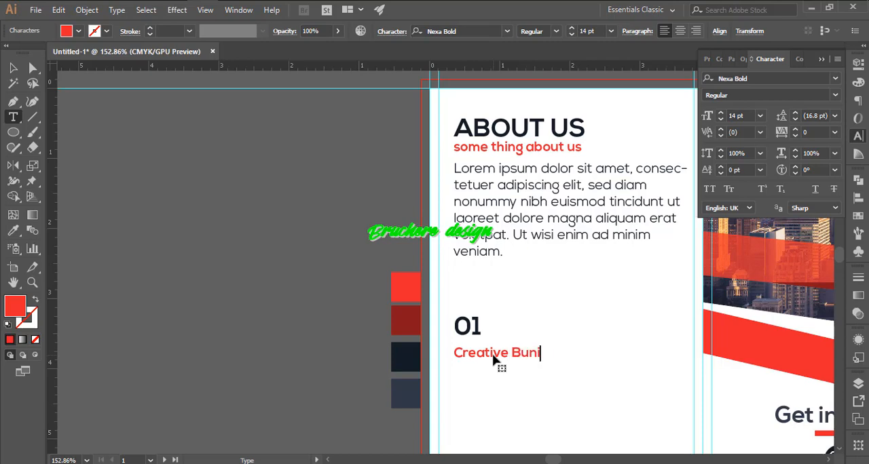
{"action": "key", "text": "ctrl+t"}
{"action": "key", "text": "ctrl+t"}
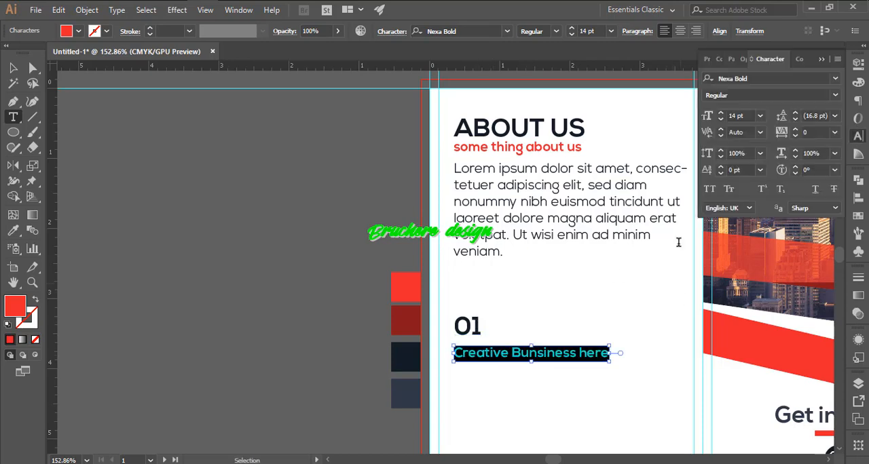
- Format the heading below 01 in all caps and colour it with the dark navy swatch
{"action": "left_click", "coordinate": [709, 190]}
{"action": "left_click", "coordinate": [13, 68]}
{"action": "left_click", "coordinate": [192, 213]}
{"action": "left_click", "coordinate": [494, 350]}
{"action": "left_click_drag", "start_coordinate": [513, 326], "coordinate": [447, 236]}
{"action": "key", "text": "i"}
{"action": "left_click", "coordinate": [334, 261]}
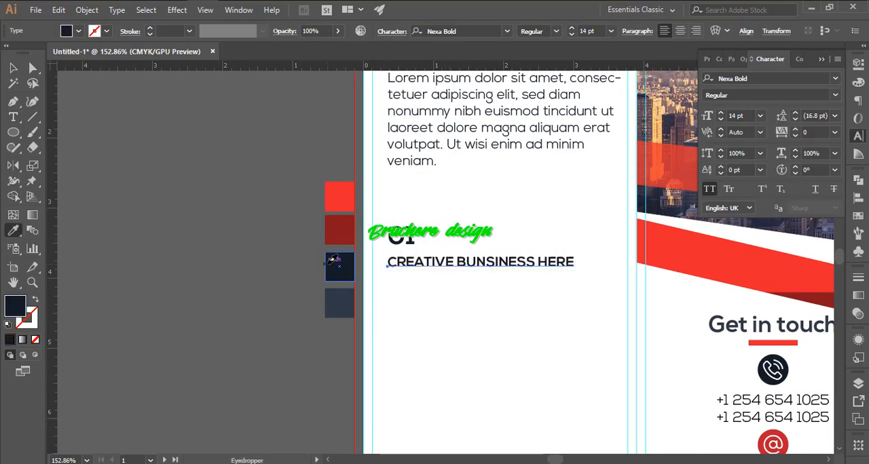
- Try a new 12 pt placeholder text area below the CREATIVE BUNSINESS HERE heading and delete it
{"action": "key", "text": "v"}
{"action": "left_click", "coordinate": [438, 263]}
{"action": "scroll", "coordinate": [444, 299], "scroll_direction": "up", "scroll_amount": 4}
{"action": "left_click_drag", "start_coordinate": [450, 327], "coordinate": [407, 302]}
{"action": "left_click", "coordinate": [407, 302]}
{"action": "left_click_drag", "start_coordinate": [374, 77], "coordinate": [350, 116]}
{"action": "key", "text": "t"}
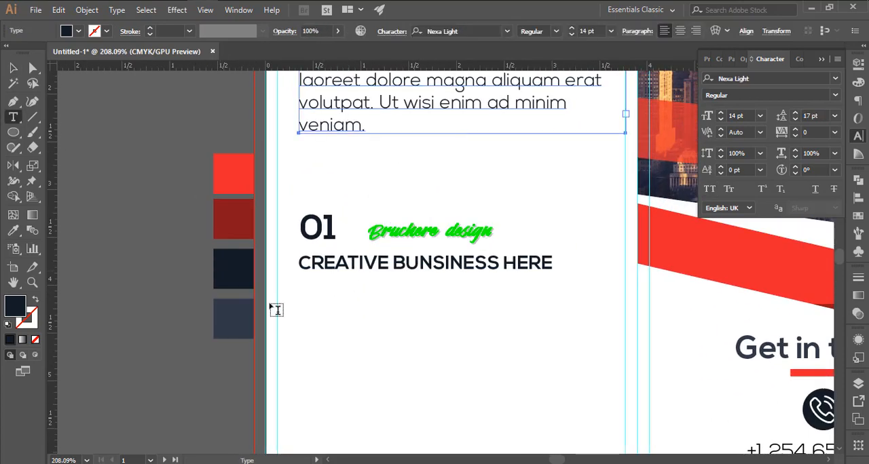
{"action": "left_click_drag", "start_coordinate": [299, 287], "coordinate": [575, 356]}
{"action": "left_click", "coordinate": [720, 120]}
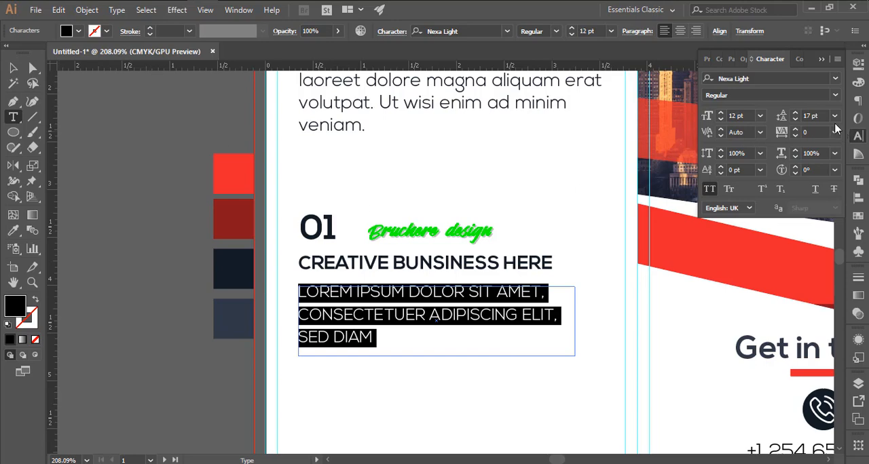
{"action": "key", "text": "Escape"}
{"action": "key", "text": "Delete"}
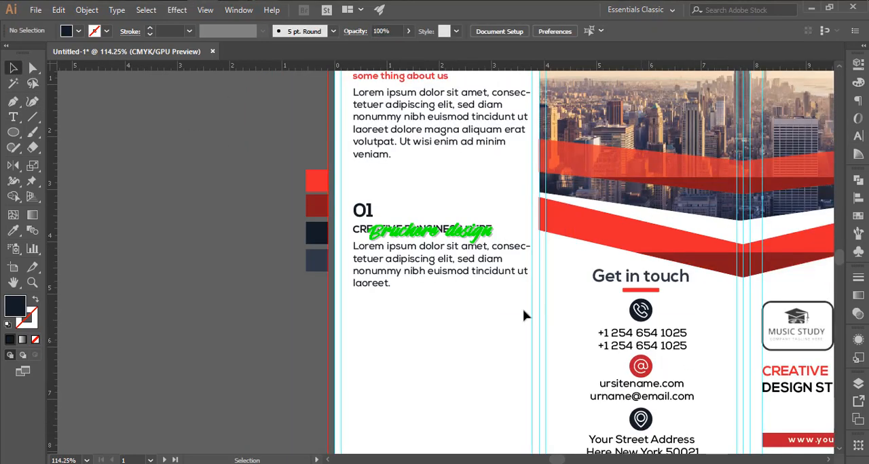
- Place a copy of the intro paragraph, shortened to end at "laoreet.", below the CREATIVE BUNSINESS HERE heading and enlarge the heading's text
{"action": "scroll", "coordinate": [371, 231], "scroll_direction": "up", "scroll_amount": 2}
{"action": "left_click_drag", "start_coordinate": [444, 273], "coordinate": [385, 289]}
{"action": "left_click", "coordinate": [399, 248]}
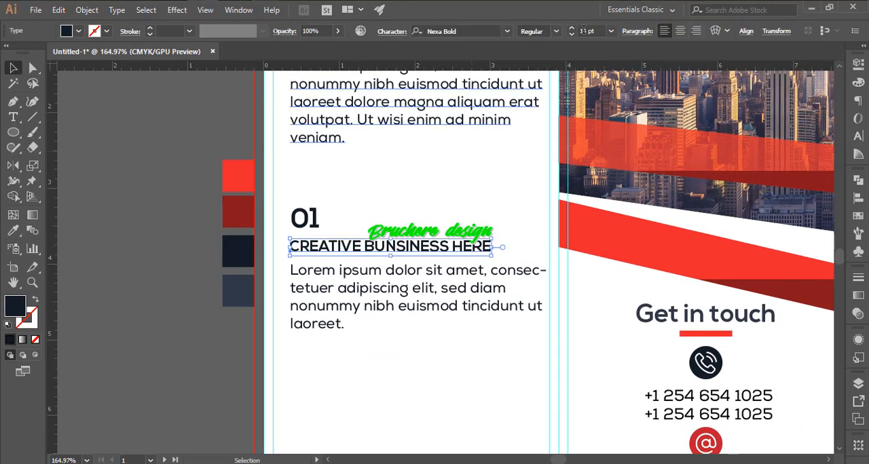
{"action": "left_click", "coordinate": [573, 29]}
{"action": "left_click", "coordinate": [524, 220]}
{"action": "scroll", "coordinate": [522, 230], "scroll_direction": "down", "scroll_amount": 5}
{"action": "scroll", "coordinate": [400, 238], "scroll_direction": "up", "scroll_amount": 5}
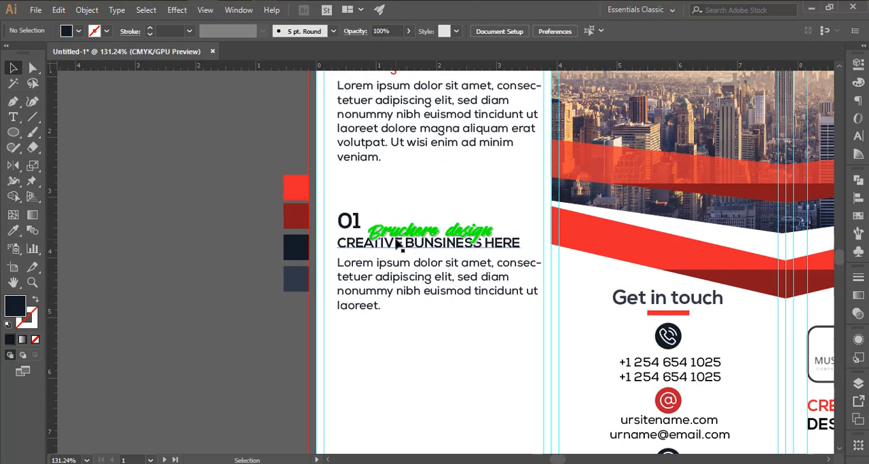
- Nudge the 01 number and the CREATIVE BUNSINESS HERE heading slightly upward
{"action": "scroll", "coordinate": [370, 231], "scroll_direction": "up", "scroll_amount": 3}
{"action": "left_click", "coordinate": [357, 220]}
{"action": "left_click_drag", "start_coordinate": [357, 220], "coordinate": [357, 211]}
{"action": "left_click_drag", "start_coordinate": [402, 261], "coordinate": [402, 259]}
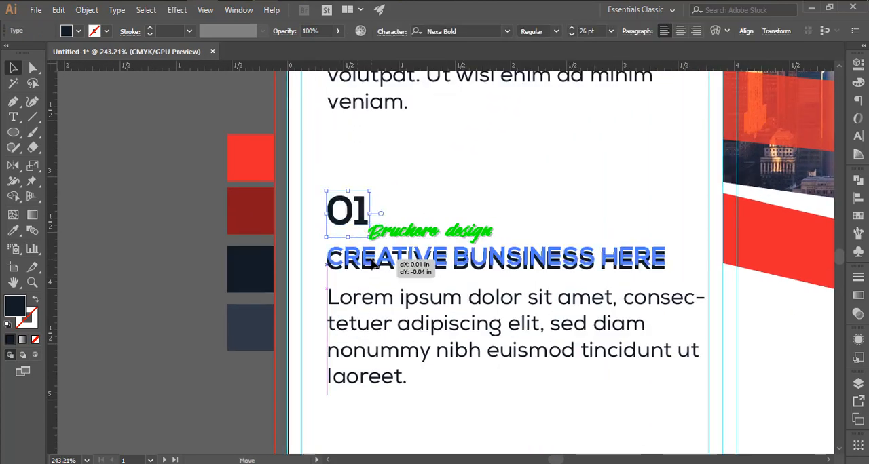
{"action": "left_click", "coordinate": [506, 226]}
- Try copying the 01 block about 1.78 in straight down, and undo the copy
{"action": "left_click_drag", "start_coordinate": [509, 298], "coordinate": [269, 183]}
{"action": "left_click_drag", "start_coordinate": [358, 152], "coordinate": [409, 279]}
{"action": "left_click_drag", "start_coordinate": [414, 226], "coordinate": [413, 306]}
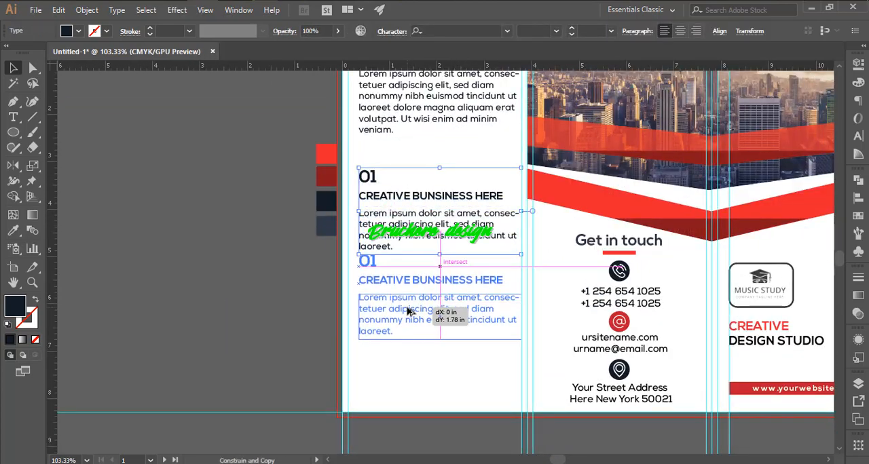
{"action": "left_click", "coordinate": [428, 349]}
{"action": "key", "text": "ctrl+z"}
- Move the CREATIVE BUNSINESS HERE heading and its paragraph up closer to the 01 number
{"action": "left_click", "coordinate": [421, 318]}
{"action": "left_click_drag", "start_coordinate": [362, 196], "coordinate": [458, 259]}
{"action": "left_click_drag", "start_coordinate": [407, 196], "coordinate": [407, 191]}
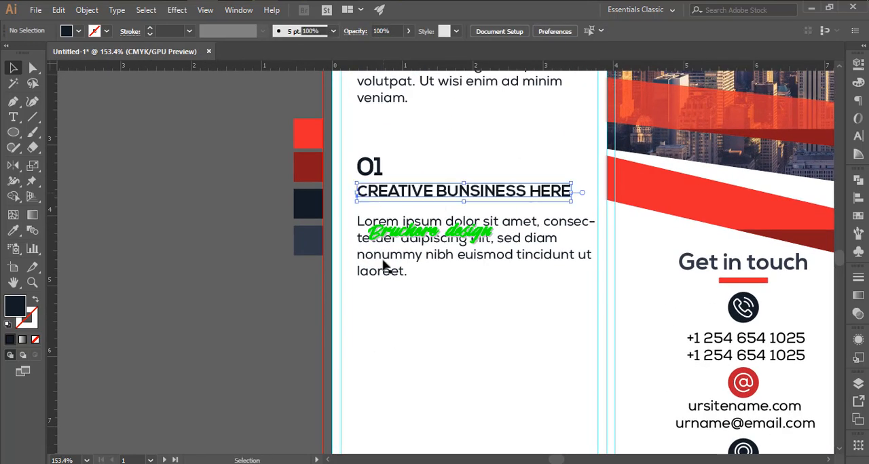
{"action": "left_click_drag", "start_coordinate": [413, 263], "coordinate": [413, 255]}
- Copy the 01 block straight down twice to form three stacked blocks
{"action": "left_click_drag", "start_coordinate": [440, 306], "coordinate": [368, 171]}
{"action": "left_click_drag", "start_coordinate": [391, 206], "coordinate": [393, 298]}
{"action": "scroll", "coordinate": [437, 193], "scroll_direction": "down", "scroll_amount": 3}
{"action": "left_click_drag", "start_coordinate": [430, 193], "coordinate": [429, 291]}
{"action": "left_click", "coordinate": [440, 353]}
- Renumber the two copied blocks as 02 and 03
{"action": "left_click", "coordinate": [386, 163]}
{"action": "double_click", "coordinate": [385, 162]}
{"action": "key", "text": "BackSpace"}
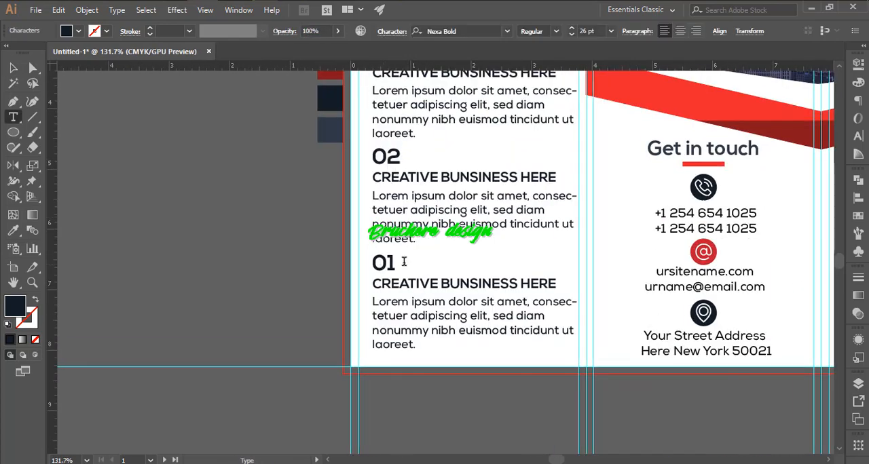
{"action": "triple_click", "coordinate": [431, 178]}
{"action": "key", "text": "v"}
{"action": "left_click_drag", "start_coordinate": [525, 224], "coordinate": [477, 321]}
{"action": "left_click_drag", "start_coordinate": [434, 302], "coordinate": [460, 220]}
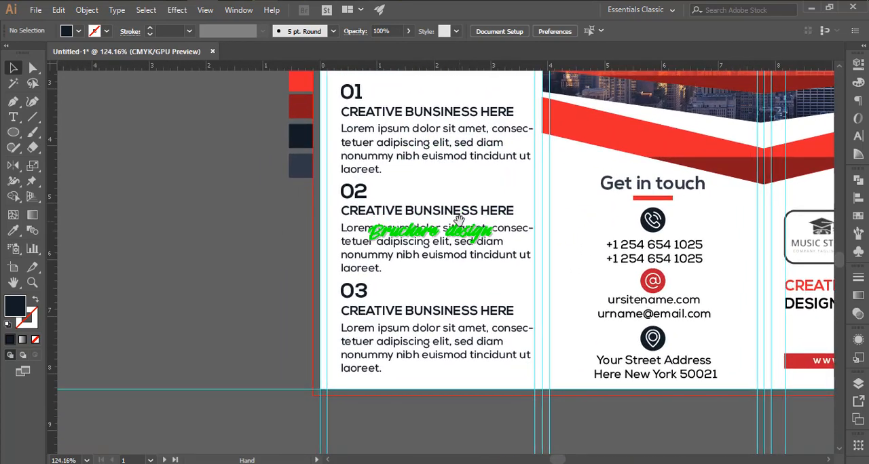
- Turn off automatic hyphenation for the paragraphs of the three numbered blocks
{"action": "left_click", "coordinate": [428, 156]}
{"action": "key", "text": "ctrl+t"}
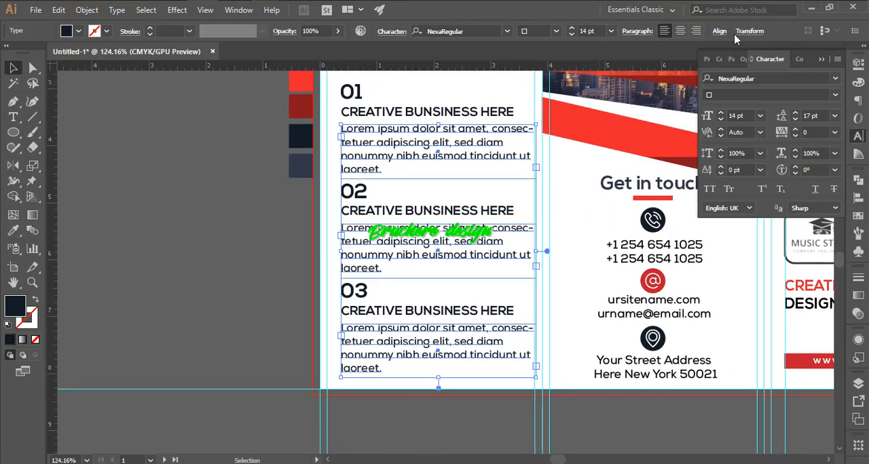
{"action": "left_click", "coordinate": [796, 60]}
{"action": "left_click", "coordinate": [758, 60]}
{"action": "left_click", "coordinate": [733, 60]}
{"action": "left_click", "coordinate": [705, 159]}
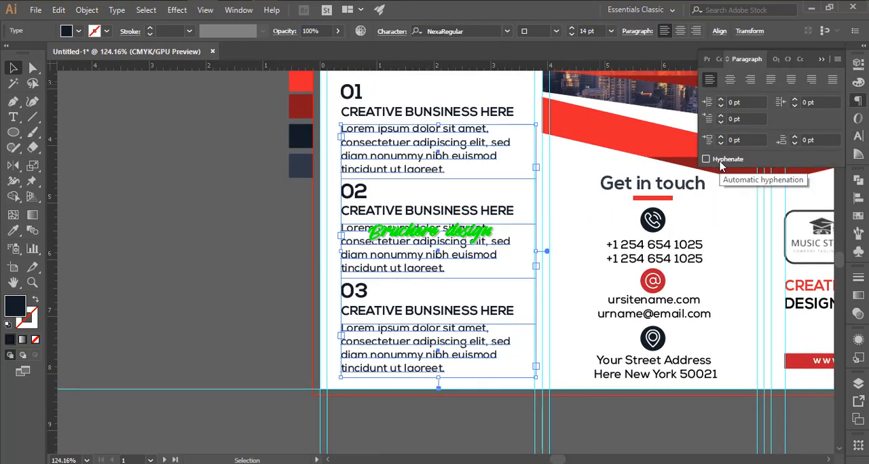
- Try justified alignment on the three numbered paragraphs and return them to left alignment
{"action": "left_click", "coordinate": [772, 59]}
{"action": "left_click_drag", "start_coordinate": [750, 59], "coordinate": [828, 114]}
{"action": "left_click", "coordinate": [853, 102]}
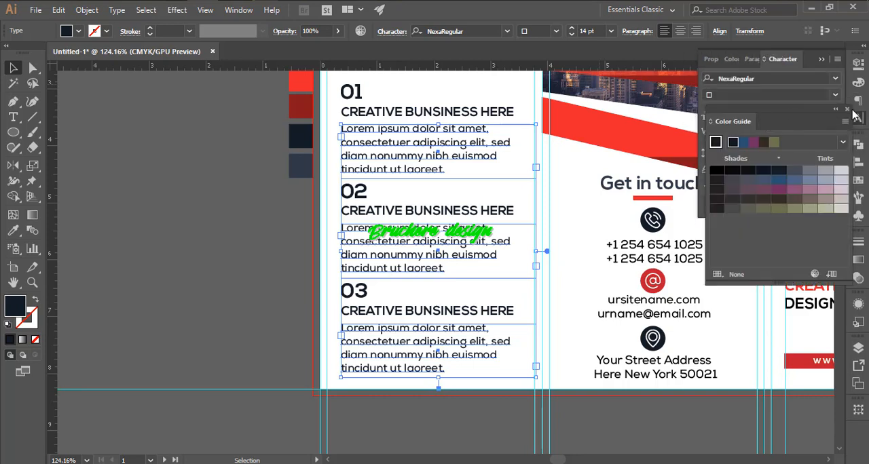
{"action": "left_click", "coordinate": [854, 109]}
{"action": "left_click", "coordinate": [752, 59]}
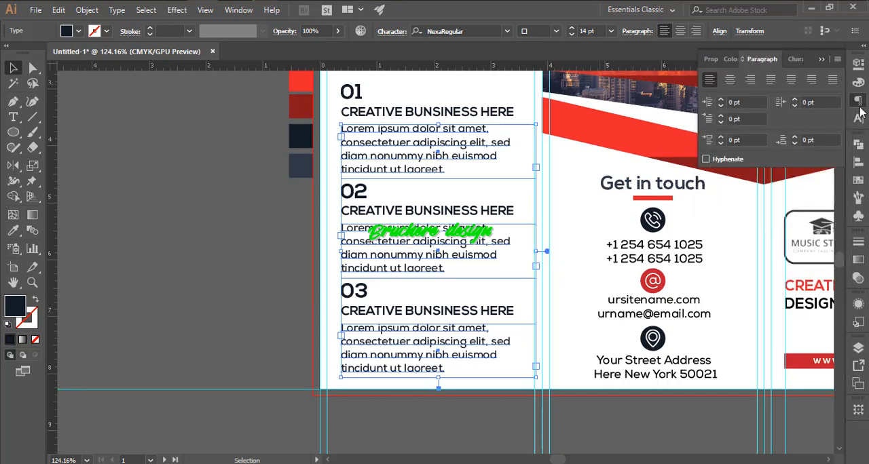
{"action": "left_click", "coordinate": [770, 80]}
{"action": "left_click", "coordinate": [710, 80]}
{"action": "left_click", "coordinate": [268, 193]}
- Adjust the vertical spacing between the 01 number, its heading and its paragraph, and group the three texts
{"action": "mouse_move", "coordinate": [514, 195]}
{"action": "left_mouse_down"}
{"action": "mouse_move", "coordinate": [441, 217]}
{"action": "mouse_move", "coordinate": [473, 195]}
{"action": "mouse_move", "coordinate": [523, 190]}
{"action": "left_mouse_up"}
{"action": "left_click_drag", "start_coordinate": [360, 74], "coordinate": [423, 210]}
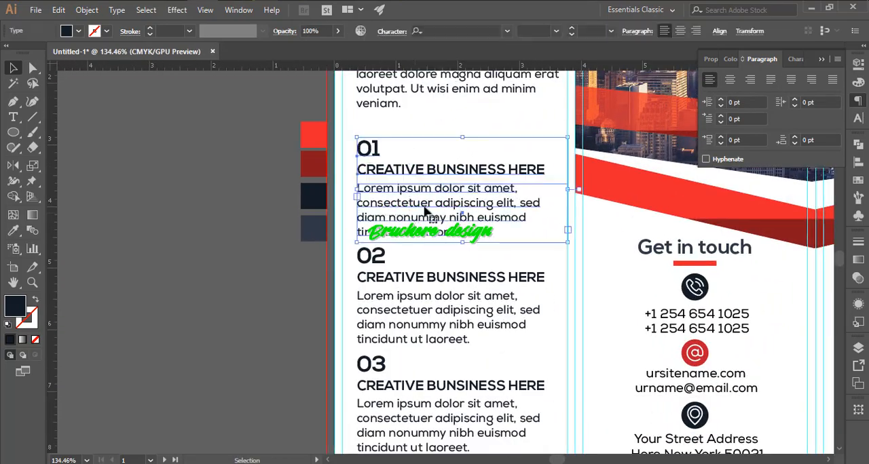
{"action": "left_click", "coordinate": [434, 148]}
{"action": "left_click_drag", "start_coordinate": [384, 160], "coordinate": [475, 163]}
{"action": "left_click_drag", "start_coordinate": [442, 236], "coordinate": [442, 229]}
{"action": "left_click_drag", "start_coordinate": [471, 212], "coordinate": [434, 200]}
{"action": "left_click_drag", "start_coordinate": [368, 136], "coordinate": [394, 164]}
{"action": "left_click_drag", "start_coordinate": [394, 164], "coordinate": [394, 157]}
{"action": "left_click", "coordinate": [454, 151]}
{"action": "left_click_drag", "start_coordinate": [549, 173], "coordinate": [530, 167]}
{"action": "left_click_drag", "start_coordinate": [529, 167], "coordinate": [462, 184]}
{"action": "left_click_drag", "start_coordinate": [362, 170], "coordinate": [423, 242]}
{"action": "key", "text": "ctrl+g"}
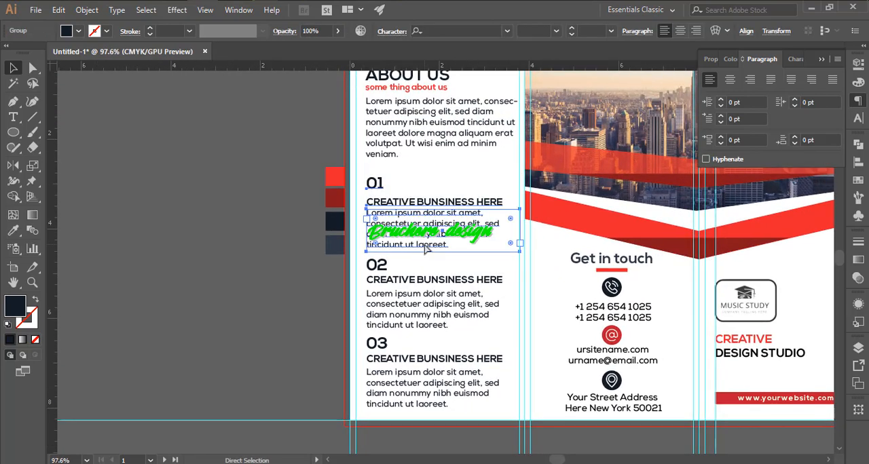
- Delete the 02 and 03 blocks and copy the grouped 01 block straight down twice in their place
{"action": "left_click_drag", "start_coordinate": [360, 259], "coordinate": [441, 395]}
{"action": "key", "text": "Delete"}
{"action": "left_click_drag", "start_coordinate": [425, 236], "coordinate": [438, 388], "text": "alt+shift"}
{"action": "left_click", "coordinate": [432, 307], "text": "shift"}
{"action": "left_click", "coordinate": [356, 318]}
- Change the numbers of the two grouped copies to 02 and 03
{"action": "scroll", "coordinate": [354, 316], "scroll_direction": "up", "scroll_amount": 2}
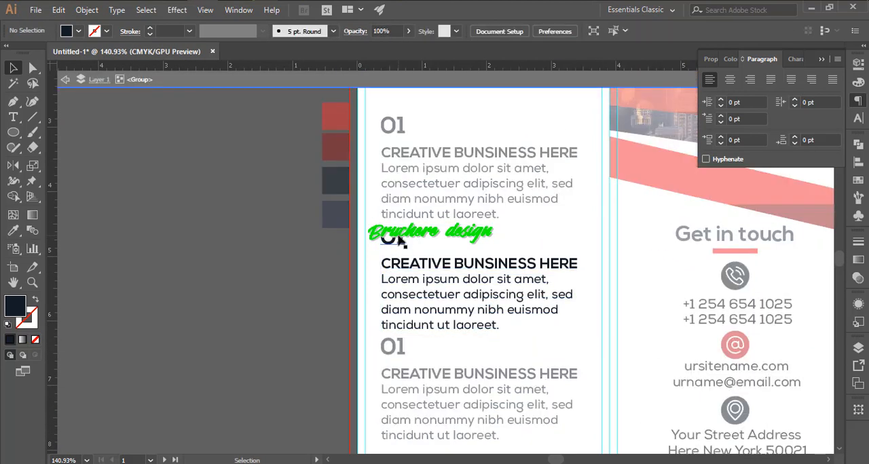
{"action": "double_click", "coordinate": [399, 239]}
{"action": "key", "text": "Escape"}
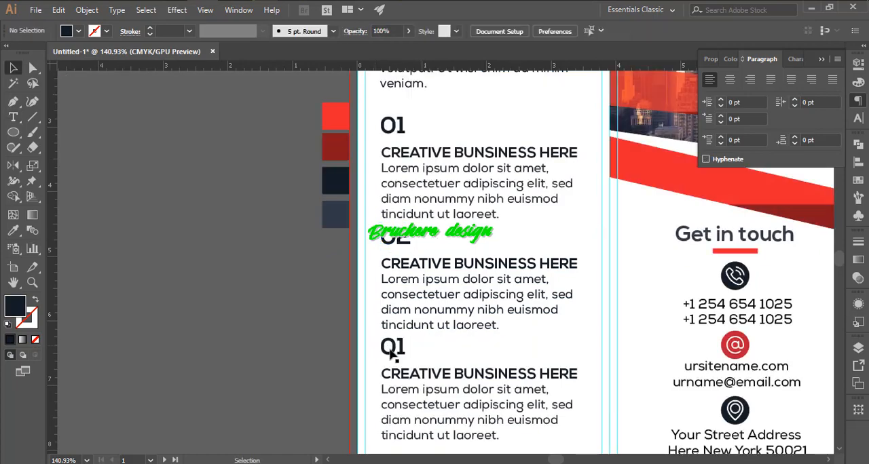
{"action": "left_click", "coordinate": [13, 68]}
{"action": "left_click", "coordinate": [335, 281]}
- Align the left edges of the ABOUT US texts and the three numbered blocks with each other
{"action": "scroll", "coordinate": [335, 281], "scroll_direction": "down", "scroll_amount": 5}
{"action": "scroll", "coordinate": [428, 288], "scroll_direction": "up", "scroll_amount": 4}
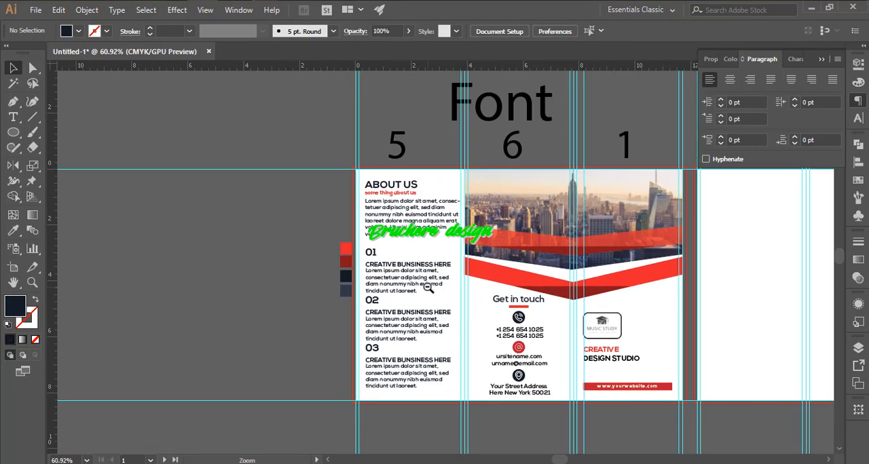
{"action": "left_click", "coordinate": [381, 239]}
{"action": "left_click_drag", "start_coordinate": [250, 252], "coordinate": [345, 399]}
{"action": "left_click", "coordinate": [857, 162]}
{"action": "left_click", "coordinate": [709, 171]}
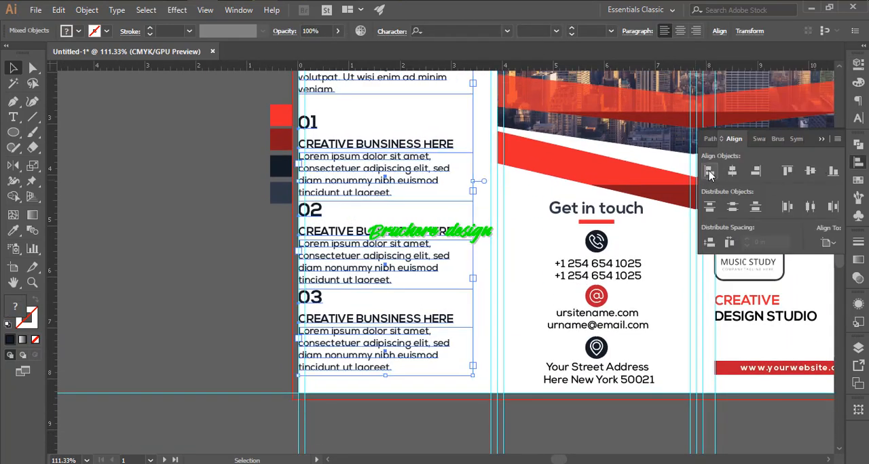
{"action": "key", "text": "ctrl+z"}
{"action": "left_click_drag", "start_coordinate": [731, 118], "coordinate": [739, 233]}
{"action": "left_click", "coordinate": [709, 171]}
{"action": "left_click", "coordinate": [248, 229]}
- Draw a dark navy rectangle about 3.9 in wide and 2.8 in high across the lower part of panel 2, extending to the bleed
{"action": "scroll", "coordinate": [499, 259], "scroll_direction": "down", "scroll_amount": 4}
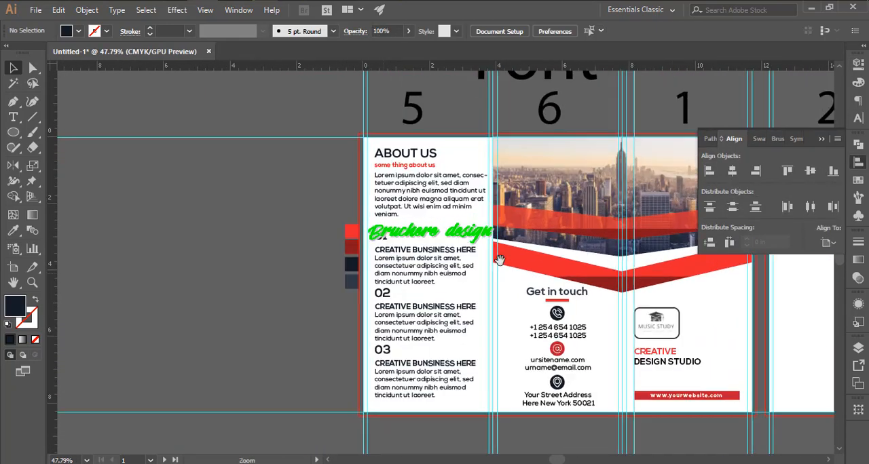
{"action": "left_click_drag", "start_coordinate": [498, 257], "coordinate": [190, 206]}
{"action": "left_click_drag", "start_coordinate": [415, 260], "coordinate": [479, 267]}
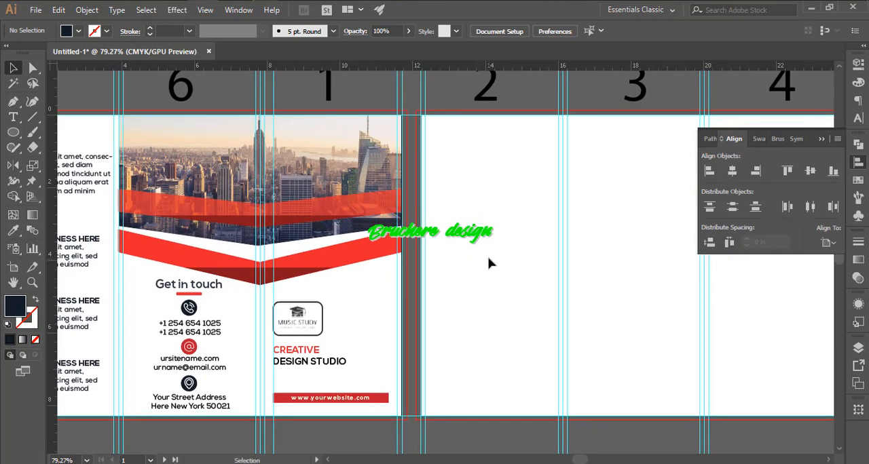
{"action": "left_click_drag", "start_coordinate": [490, 264], "coordinate": [364, 276]}
{"action": "left_click_drag", "start_coordinate": [364, 276], "coordinate": [380, 332]}
{"action": "left_click_drag", "start_coordinate": [379, 333], "coordinate": [370, 271]}
{"action": "left_click_drag", "start_coordinate": [14, 132], "coordinate": [51, 146]}
{"action": "left_click", "coordinate": [68, 133]}
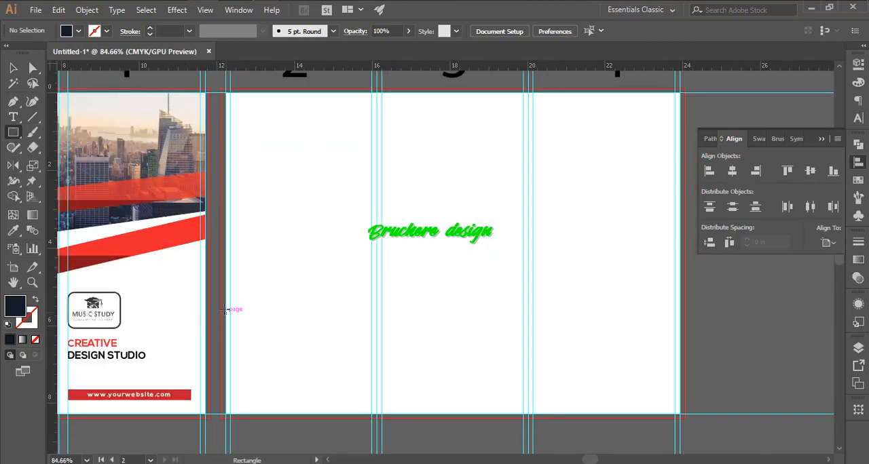
{"action": "left_click_drag", "start_coordinate": [377, 415], "coordinate": [377, 419]}
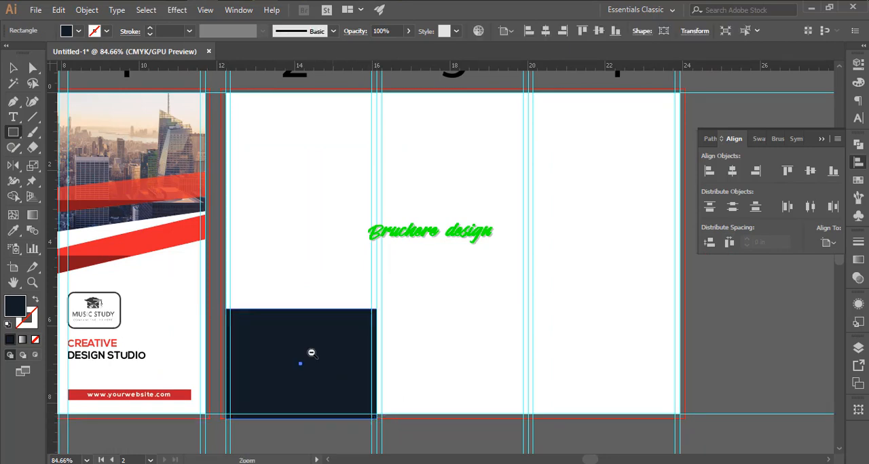
- Lower the navy rectangle's upper-right corner so its top edge slopes down towards panel 3
{"action": "left_click_drag", "start_coordinate": [312, 353], "coordinate": [370, 359]}
{"action": "left_click_drag", "start_coordinate": [370, 359], "coordinate": [389, 313]}
{"action": "key", "text": "a"}
{"action": "left_click_drag", "start_coordinate": [421, 244], "coordinate": [341, 260]}
{"action": "key", "text": "v"}
{"action": "left_click_drag", "start_coordinate": [359, 291], "coordinate": [380, 320]}
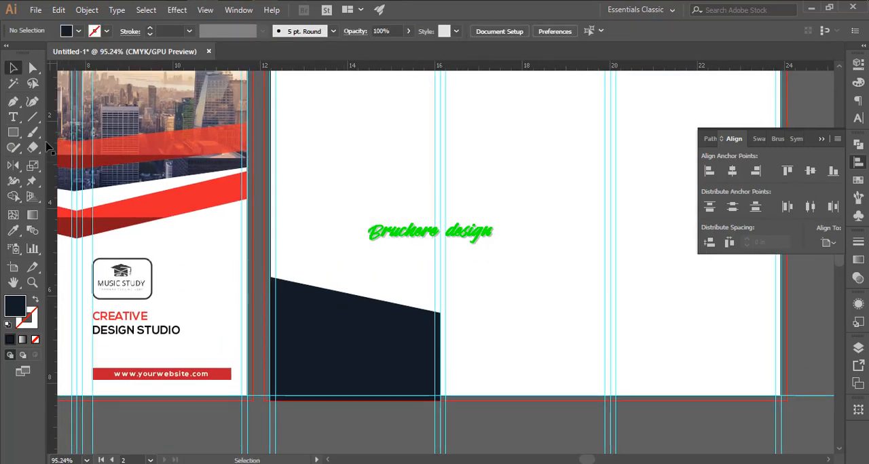
- Create a slanted navy band directly above the navy shape, parallel to its sloping edge and separated by a narrow white gap
{"action": "key", "text": "m"}
{"action": "left_click_drag", "start_coordinate": [274, 249], "coordinate": [339, 277]}
{"action": "left_click_drag", "start_coordinate": [268, 230], "coordinate": [514, 284]}
{"action": "key", "text": "a"}
{"action": "key", "text": "v"}
{"action": "key", "text": "v"}
{"action": "left_click_drag", "start_coordinate": [423, 276], "coordinate": [390, 303]}
- Draw a triangle with the Pen tool over the lower-right part of the slanted band
{"action": "left_click", "coordinate": [440, 264]}
{"action": "left_click_drag", "start_coordinate": [277, 310], "coordinate": [295, 276]}
{"action": "left_click", "coordinate": [281, 241]}
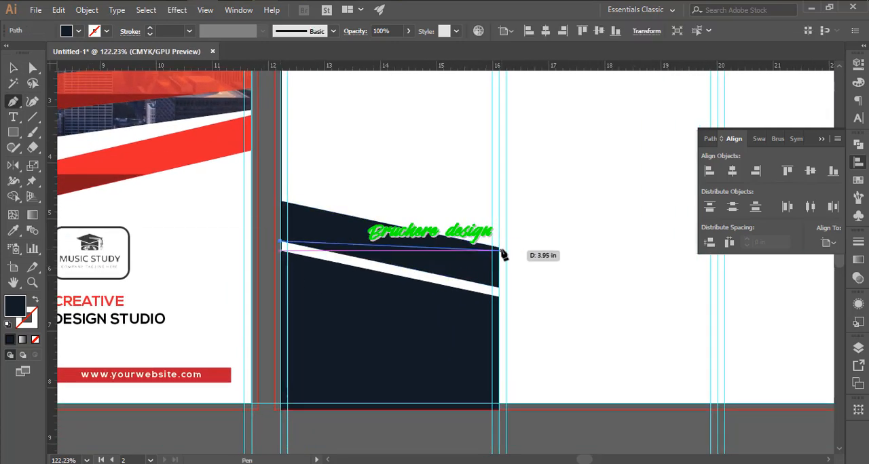
{"action": "left_click", "coordinate": [499, 247]}
{"action": "left_click", "coordinate": [281, 241]}
{"action": "left_click_drag", "start_coordinate": [318, 221], "coordinate": [304, 223]}
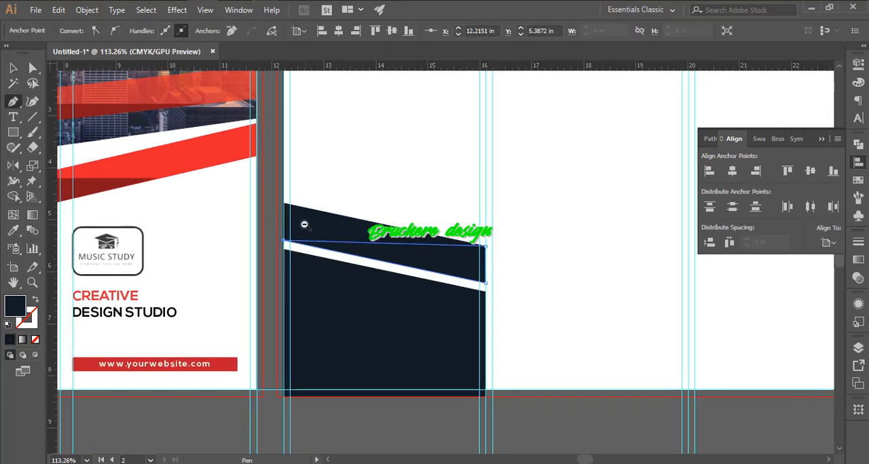
- Color the triangle dark red and the band bright red, sampling both from the cover's ribbon
{"action": "key", "text": "i"}
{"action": "left_click", "coordinate": [103, 181]}
{"action": "key", "text": "v"}
{"action": "left_click", "coordinate": [358, 226]}
{"action": "key", "text": "i"}
{"action": "left_click", "coordinate": [163, 148]}
- Place the bigstock-Two-business-people-discussing photo from the Shutterstock-1 folder on drive F
{"action": "left_click_drag", "start_coordinate": [422, 212], "coordinate": [438, 209]}
{"action": "left_click_drag", "start_coordinate": [420, 182], "coordinate": [453, 133]}
{"action": "left_click", "coordinate": [417, 271]}
{"action": "key", "text": "ctrl+shift+p"}
{"action": "left_click", "coordinate": [65, 337]}
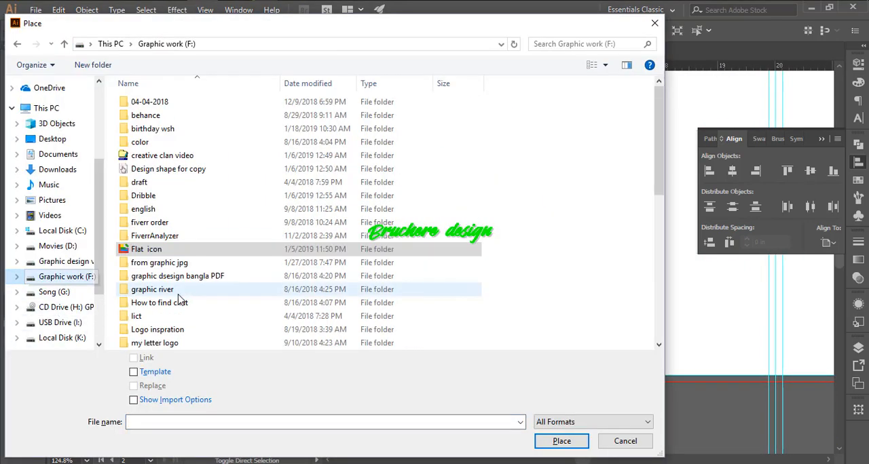
{"action": "scroll", "coordinate": [204, 217], "scroll_direction": "down", "scroll_amount": 5}
{"action": "double_click", "coordinate": [149, 205]}
{"action": "scroll", "coordinate": [275, 216], "scroll_direction": "down", "scroll_amount": 3}
{"action": "scroll", "coordinate": [275, 216], "scroll_direction": "down", "scroll_amount": 15}
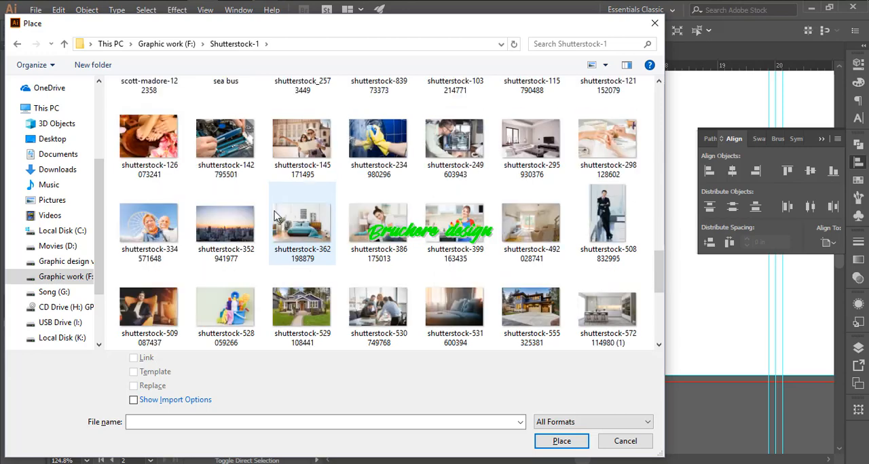
{"action": "scroll", "coordinate": [274, 216], "scroll_direction": "down", "scroll_amount": 5}
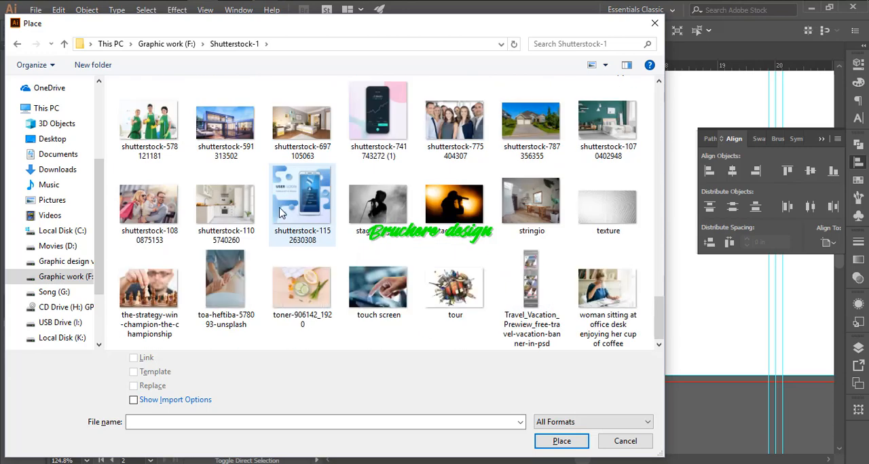
{"action": "scroll", "coordinate": [265, 211], "scroll_direction": "up", "scroll_amount": 10}
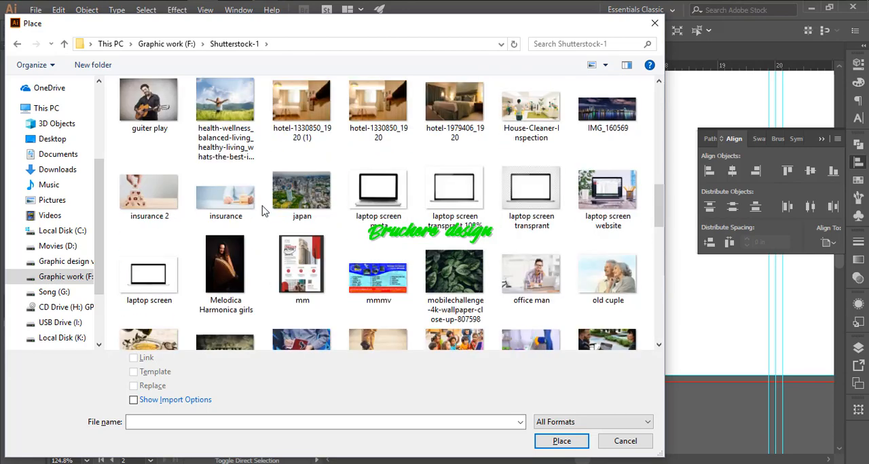
{"action": "scroll", "coordinate": [264, 211], "scroll_direction": "up", "scroll_amount": 5}
{"action": "scroll", "coordinate": [338, 210], "scroll_direction": "up", "scroll_amount": 1}
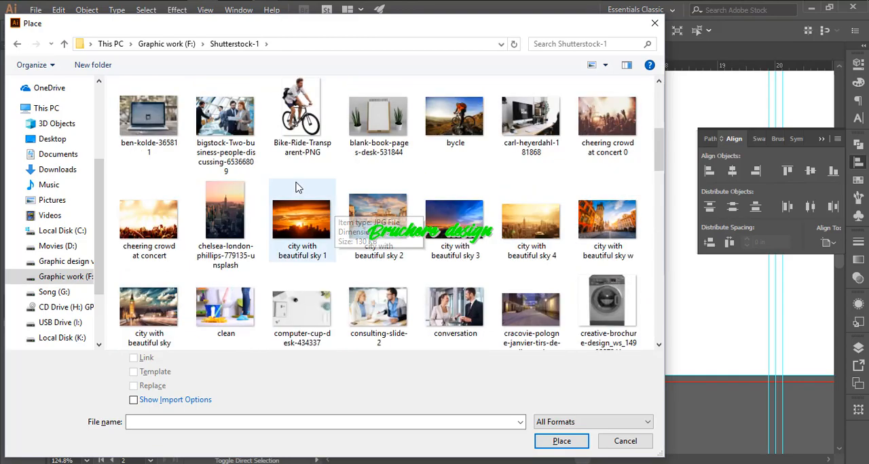
{"action": "double_click", "coordinate": [231, 115]}
{"action": "left_click", "coordinate": [301, 227]}
- Resize and move the business photo over the lower part of panel 2, and bring the navy shape in front of it
{"action": "left_click_drag", "start_coordinate": [498, 303], "coordinate": [398, 255], "text": "ctrl"}
{"action": "left_click_drag", "start_coordinate": [372, 164], "coordinate": [486, 239], "text": "alt+shift"}
{"action": "left_click_drag", "start_coordinate": [560, 285], "coordinate": [388, 244]}
{"action": "left_click", "coordinate": [426, 178]}
{"action": "key", "text": "ctrl+shift+bracketright"}
{"action": "left_click_drag", "start_coordinate": [460, 309], "coordinate": [470, 265]}
{"action": "left_click_drag", "start_coordinate": [454, 263], "coordinate": [455, 271]}
{"action": "scroll", "coordinate": [326, 168], "scroll_direction": "up", "scroll_amount": 2}
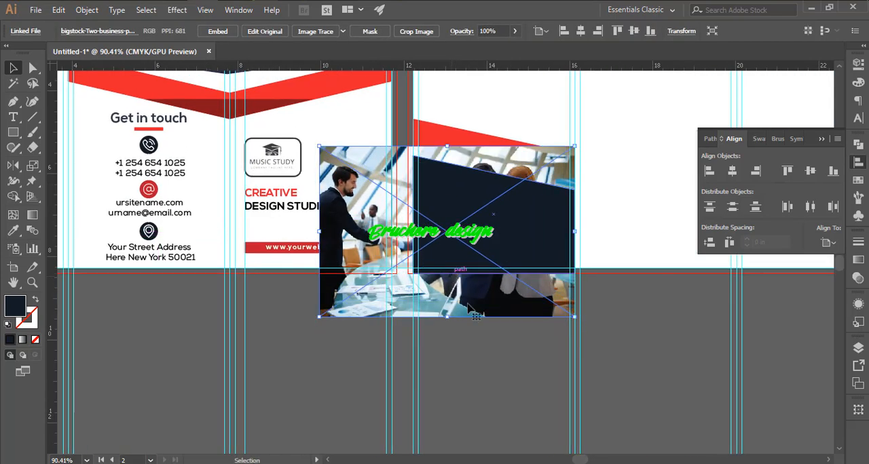
- Make a clipping mask from the navy shape and the business photo
{"action": "left_click", "coordinate": [463, 221], "text": "shift"}
{"action": "right_click", "coordinate": [464, 220]}
{"action": "left_click", "coordinate": [513, 310]}
{"action": "left_click", "coordinate": [536, 306]}
- Adjust the photo's position, size and rotation inside the clip group so the man and woman fill the shape
{"action": "double_click", "coordinate": [537, 202]}
{"action": "left_click_drag", "start_coordinate": [582, 145], "coordinate": [588, 157]}
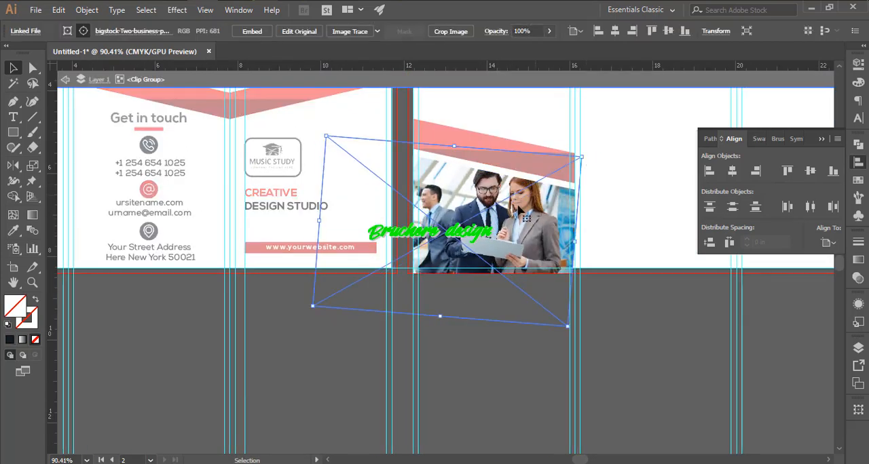
{"action": "mouse_move", "coordinate": [505, 201]}
{"action": "left_mouse_down"}
{"action": "mouse_move", "coordinate": [500, 210]}
{"action": "mouse_move", "coordinate": [508, 217]}
{"action": "left_mouse_up"}
{"action": "left_click_drag", "start_coordinate": [329, 153], "coordinate": [320, 146], "text": "shift"}
{"action": "double_click", "coordinate": [622, 258]}
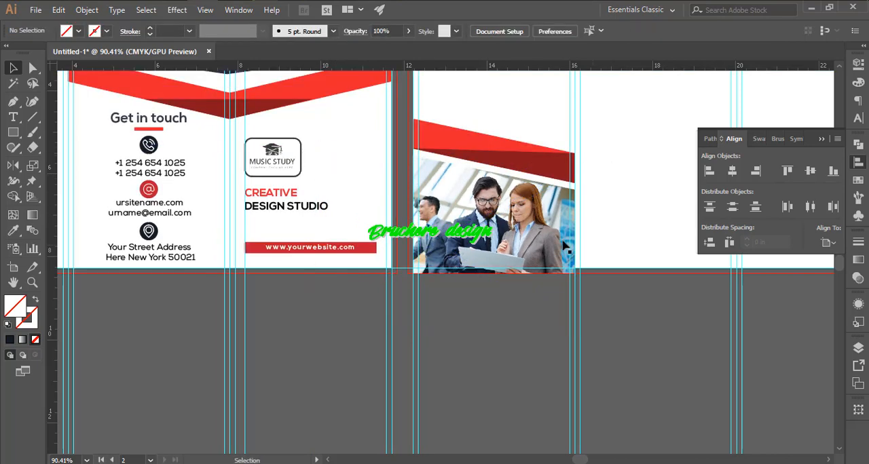
- Copy the clipped business photo from panel 2 to the top of panel 4
{"action": "scroll", "coordinate": [543, 251], "scroll_direction": "up", "scroll_amount": 1}
{"action": "scroll", "coordinate": [502, 254], "scroll_direction": "down", "scroll_amount": 2}
{"action": "left_click_drag", "start_coordinate": [502, 255], "coordinate": [316, 254]}
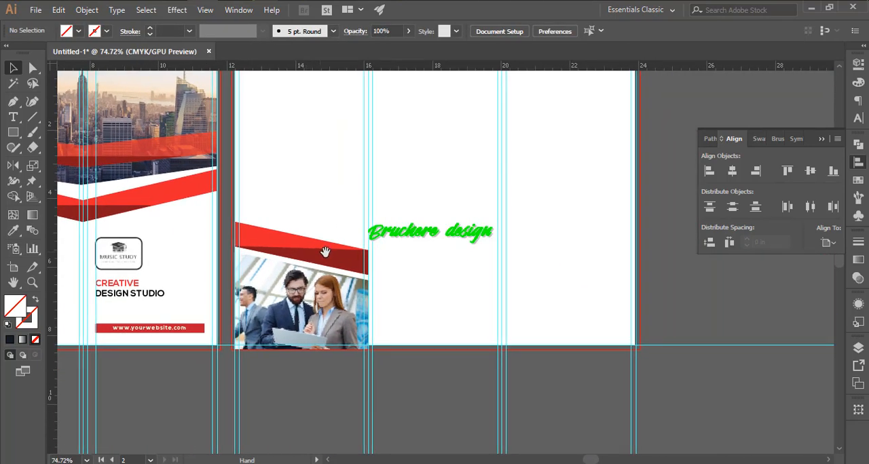
{"action": "left_click", "coordinate": [323, 296]}
{"action": "left_click_drag", "start_coordinate": [324, 296], "coordinate": [572, 222], "text": "alt"}
{"action": "left_click_drag", "start_coordinate": [571, 222], "coordinate": [567, 176]}
- Strip the photo from the copied clip group and fill the remaining shape with bright blue
{"action": "right_click", "coordinate": [561, 177]}
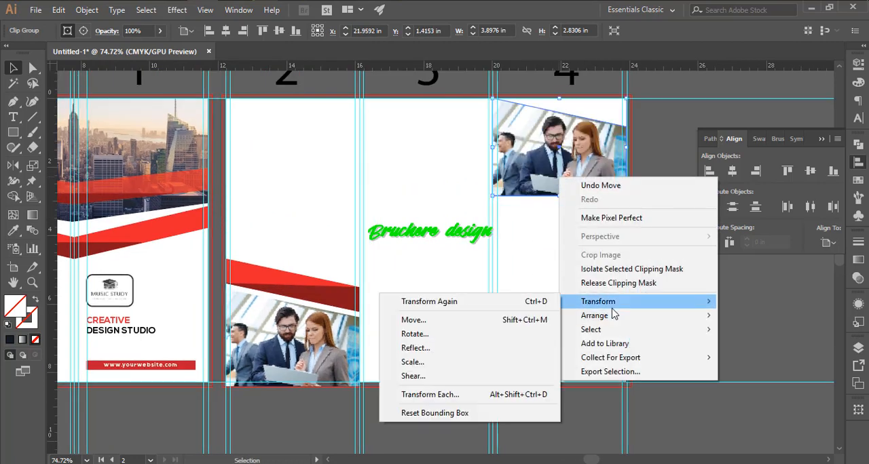
{"action": "left_click", "coordinate": [614, 282]}
{"action": "key", "text": "Delete"}
{"action": "right_click", "coordinate": [554, 191]}
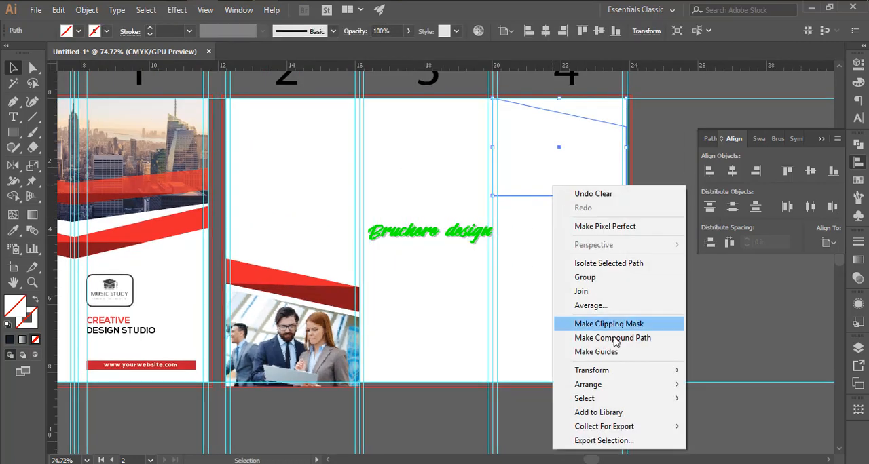
{"action": "left_click", "coordinate": [78, 31]}
{"action": "left_click", "coordinate": [76, 47]}
- Try to reflect the blue shape upside down on panel 4, and delete it
{"action": "left_click", "coordinate": [512, 250]}
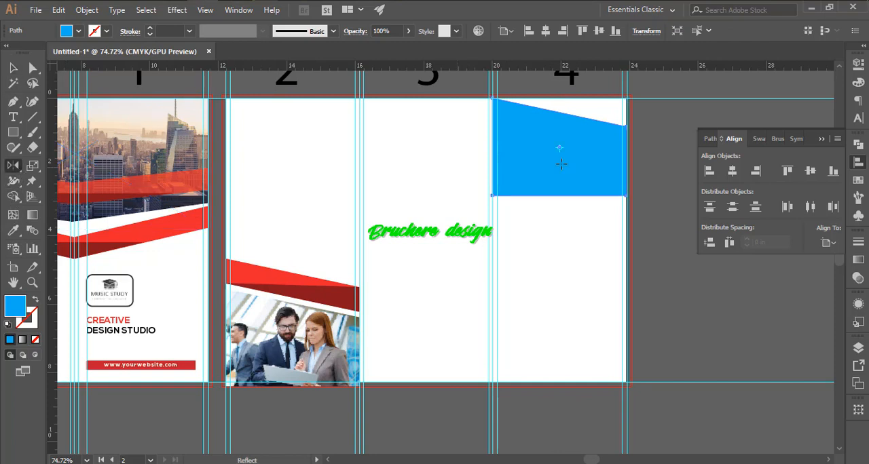
{"action": "left_click", "coordinate": [553, 196], "text": "alt"}
{"action": "left_click", "coordinate": [655, 90]}
{"action": "left_click", "coordinate": [729, 238]}
{"action": "key", "text": "v"}
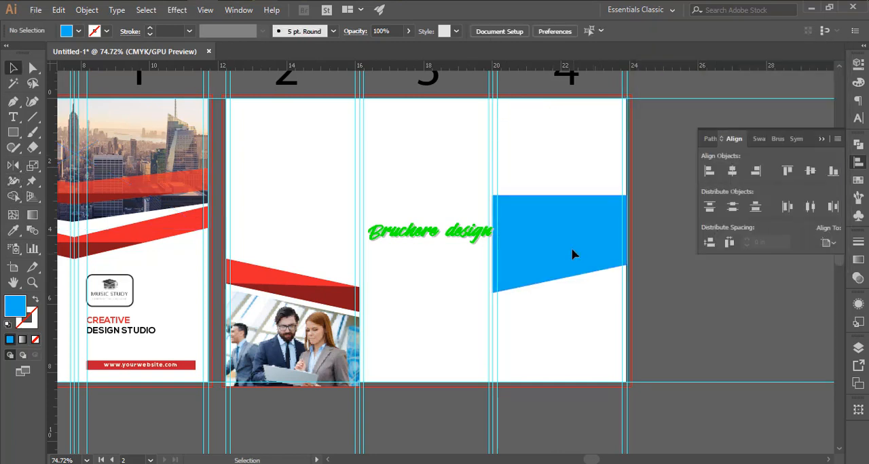
{"action": "left_click_drag", "start_coordinate": [572, 263], "coordinate": [572, 162]}
{"action": "left_click", "coordinate": [572, 243]}
{"action": "left_click", "coordinate": [550, 147]}
{"action": "key", "text": "Delete"}
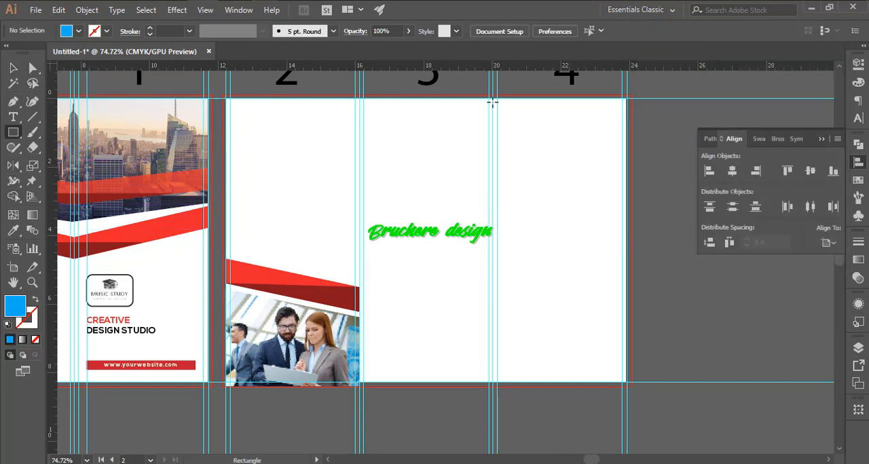
- Draw a bright blue rectangle over panel 2's photo, matching the height of the photo's left edge
{"action": "left_click", "coordinate": [492, 102]}
{"action": "left_click", "coordinate": [466, 254]}
{"action": "scroll", "coordinate": [381, 275], "scroll_direction": "up", "scroll_amount": 3}
{"action": "left_click_drag", "start_coordinate": [381, 275], "coordinate": [540, 109]}
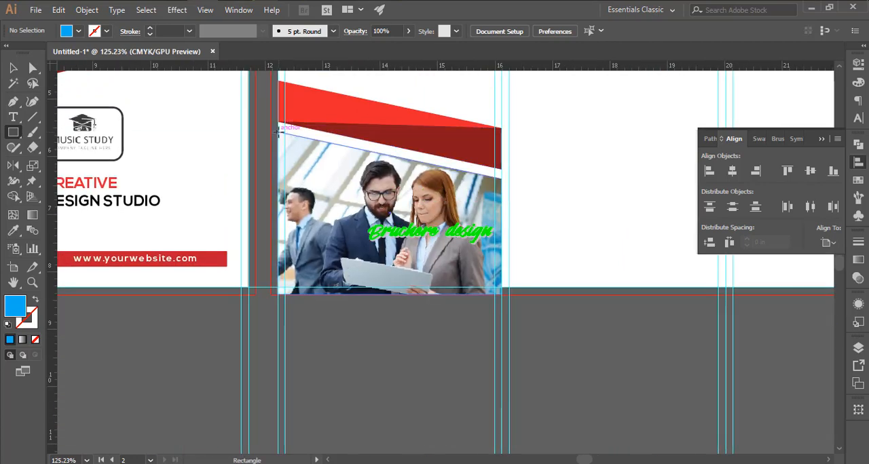
{"action": "left_click_drag", "start_coordinate": [424, 295], "coordinate": [423, 294]}
- Move the blue rectangle to the top of panel 4 and widen it to span the full panel
{"action": "key", "text": "v"}
{"action": "left_click_drag", "start_coordinate": [382, 202], "coordinate": [237, 283]}
{"action": "left_click_drag", "start_coordinate": [237, 283], "coordinate": [655, 202]}
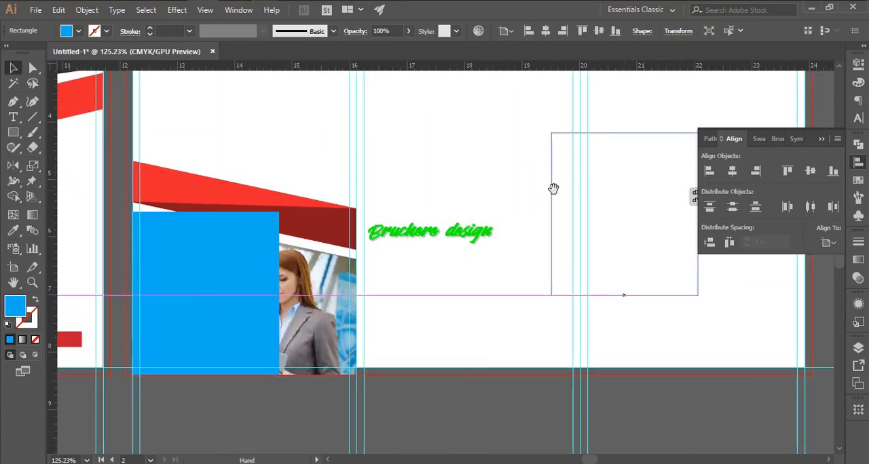
{"action": "left_click_drag", "start_coordinate": [553, 188], "coordinate": [279, 246]}
{"action": "left_click_drag", "start_coordinate": [370, 239], "coordinate": [418, 116]}
{"action": "left_click_drag", "start_coordinate": [401, 169], "coordinate": [424, 292]}
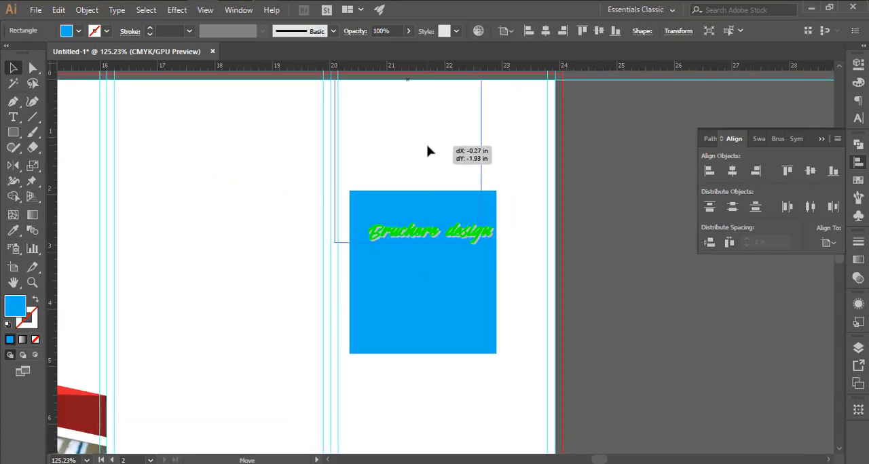
{"action": "left_click_drag", "start_coordinate": [427, 152], "coordinate": [424, 151]}
{"action": "left_click_drag", "start_coordinate": [524, 161], "coordinate": [563, 159]}
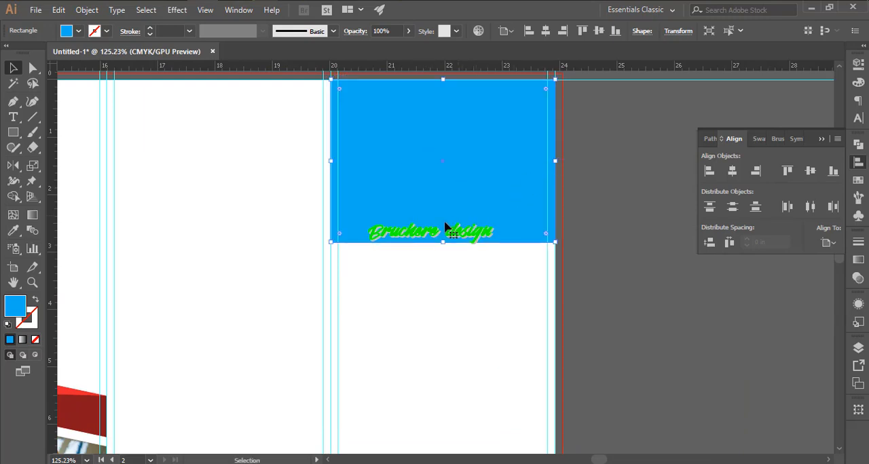
- Raise the blue rectangle's lower-left corner to Y about 1.72 in so its bottom edge slopes down to the right
{"action": "key", "text": "a"}
{"action": "left_click", "coordinate": [331, 243]}
{"action": "key", "text": "shift+Up"}
{"action": "key", "text": "shift+Up"}
{"action": "key", "text": "shift+Up"}
{"action": "key", "text": "shift+Up"}
{"action": "key", "text": "shift+Up"}
{"action": "key", "text": "shift+Up"}
{"action": "key", "text": "v"}
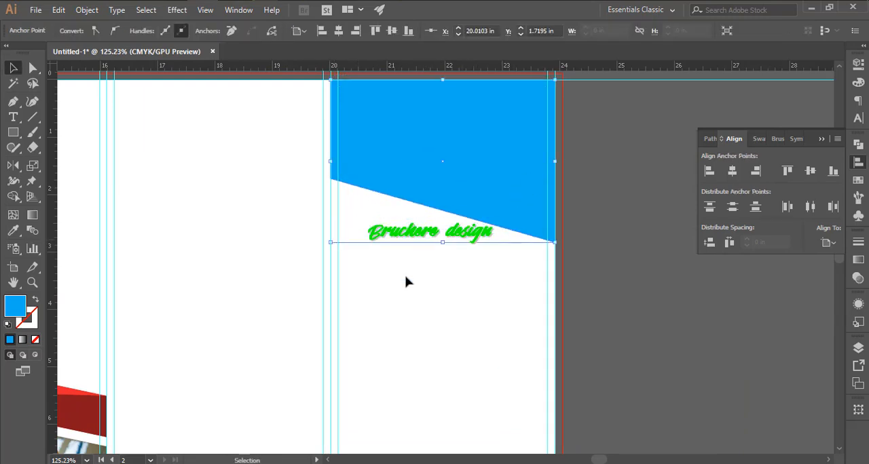
- Draw a dark blue rectangle across panel 4 from the blue shape's raised corner down to its lowest corner
{"action": "left_click", "coordinate": [405, 281]}
{"action": "mouse_move", "coordinate": [440, 285]}
{"action": "left_mouse_down"}
{"action": "mouse_move", "coordinate": [562, 266]}
{"action": "mouse_move", "coordinate": [555, 242]}
{"action": "left_mouse_up"}
{"action": "left_click", "coordinate": [79, 31]}
{"action": "left_click", "coordinate": [76, 52]}
{"action": "key", "text": "v"}
- Lower the dark blue rectangle's right edge so the band runs parallel to the blue shape's sloping edge
{"action": "scroll", "coordinate": [563, 182], "scroll_direction": "up", "scroll_amount": 3}
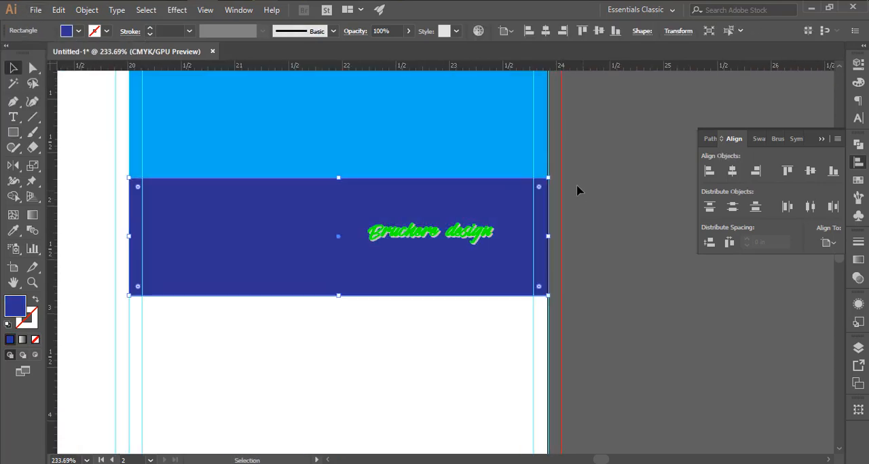
{"action": "key", "text": "a"}
{"action": "left_click_drag", "start_coordinate": [547, 179], "coordinate": [551, 195]}
{"action": "key", "text": "shift+Down"}
{"action": "key", "text": "shift+Down"}
{"action": "key", "text": "shift+Down"}
{"action": "key", "text": "shift+Down"}
{"action": "key", "text": "shift+Down"}
{"action": "key", "text": "shift+Down"}
{"action": "key", "text": "shift+Down"}
{"action": "key", "text": "shift+Down"}
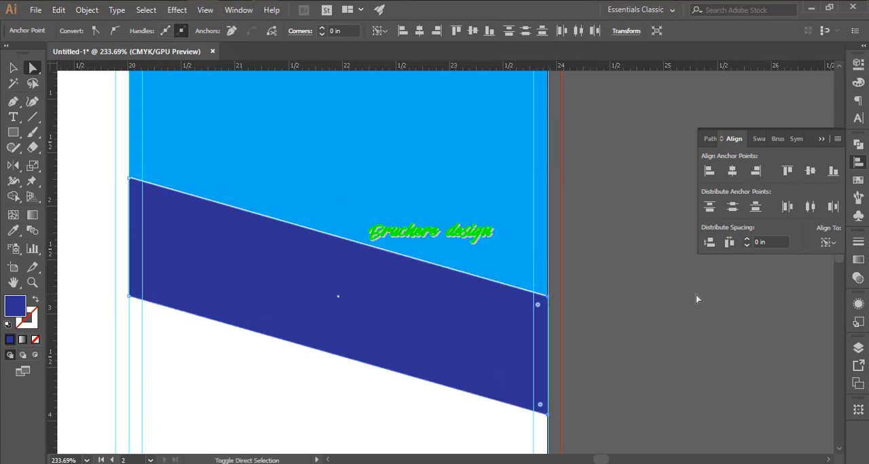
- Reduce the height of the dark blue slanted band
{"action": "key", "text": "v"}
{"action": "scroll", "coordinate": [401, 302], "scroll_direction": "down", "scroll_amount": 2}
{"action": "mouse_move", "coordinate": [385, 171]}
{"action": "left_mouse_down"}
{"action": "mouse_move", "coordinate": [386, 213]}
{"action": "mouse_move", "coordinate": [380, 184]}
{"action": "left_mouse_up"}
{"action": "left_click_drag", "start_coordinate": [381, 274], "coordinate": [382, 251]}
{"action": "key", "text": "ctrl+z"}
{"action": "key", "text": "ctrl+z"}
{"action": "left_click_drag", "start_coordinate": [415, 185], "coordinate": [416, 173]}
- Lower the band's right edge to match the blue shape's slope and shift the band down, leaving a narrow white gap
{"action": "key", "text": "a"}
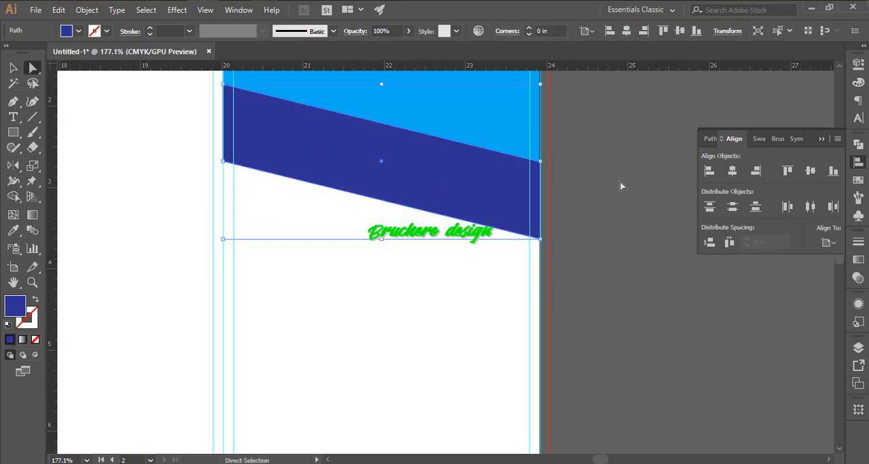
{"action": "left_click", "coordinate": [540, 164]}
{"action": "left_click_drag", "start_coordinate": [540, 216], "coordinate": [541, 217]}
{"action": "key", "text": "v"}
{"action": "left_click_drag", "start_coordinate": [424, 190], "coordinate": [426, 212]}
- Color panel 4's slanted band bright red, sampled from the band on panel 2
{"action": "left_click_drag", "start_coordinate": [599, 263], "coordinate": [516, 262]}
{"action": "left_click_drag", "start_coordinate": [513, 227], "coordinate": [513, 221]}
{"action": "left_click", "coordinate": [490, 273]}
{"action": "left_click_drag", "start_coordinate": [482, 272], "coordinate": [401, 268]}
{"action": "left_click_drag", "start_coordinate": [397, 268], "coordinate": [509, 217]}
{"action": "left_click", "coordinate": [550, 190]}
{"action": "key", "text": "i"}
{"action": "left_click", "coordinate": [198, 300]}
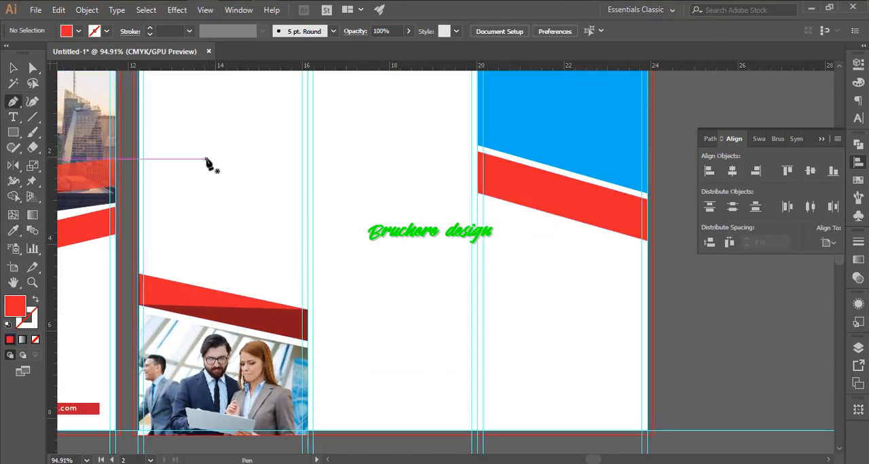
- Draw a triangle over the lower-right part of panel 4's red band and fill it with panel 2's dark red
{"action": "left_click", "coordinate": [478, 193]}
{"action": "left_click", "coordinate": [646, 199]}
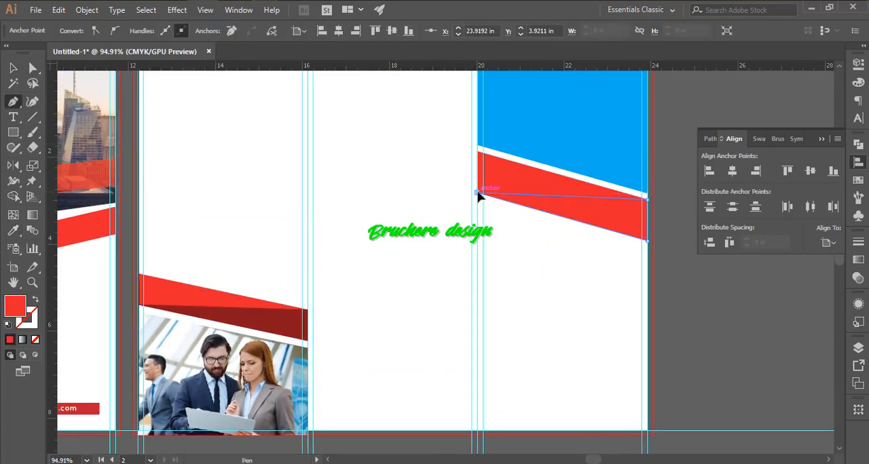
{"action": "left_click", "coordinate": [271, 319]}
{"action": "key", "text": "v"}
{"action": "left_click", "coordinate": [590, 256]}
- Place the Bearded skilled young talented photo from the Shutterstock-1 folder beside panel 4
{"action": "left_click_drag", "start_coordinate": [593, 254], "coordinate": [574, 261]}
{"action": "left_click_drag", "start_coordinate": [537, 173], "coordinate": [517, 213]}
{"action": "left_click", "coordinate": [516, 206]}
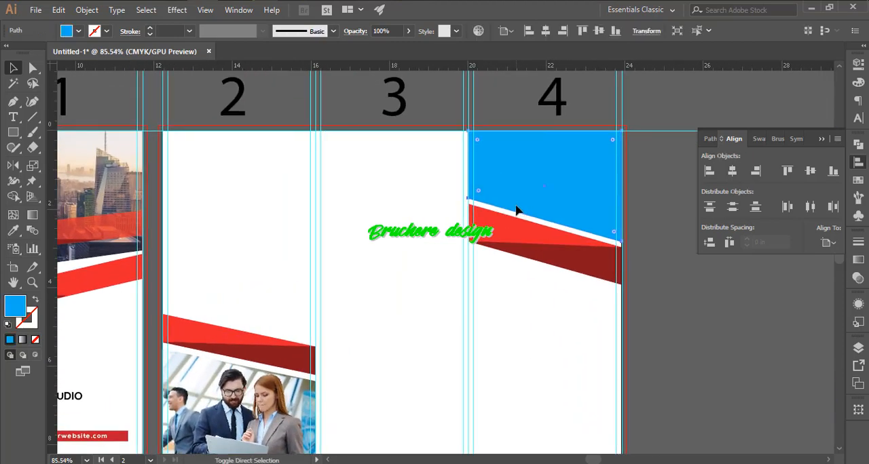
{"action": "key", "text": "ctrl+shift+p"}
{"action": "scroll", "coordinate": [241, 161], "scroll_direction": "down", "scroll_amount": 3}
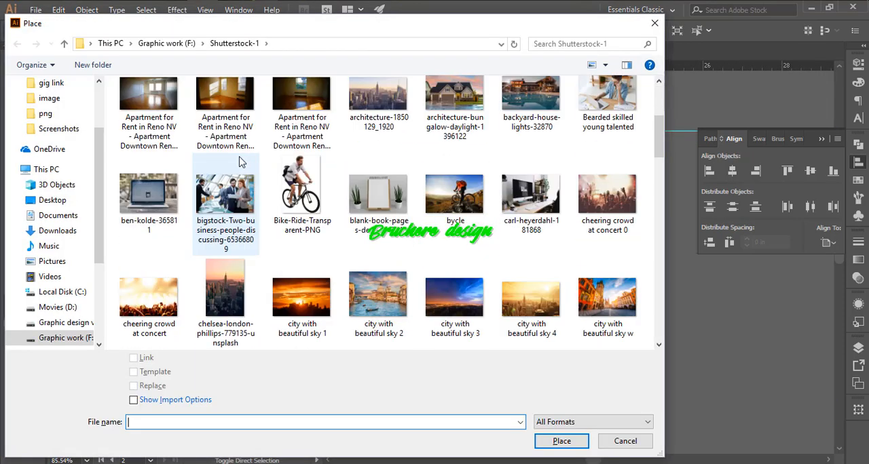
{"action": "double_click", "coordinate": [612, 101]}
{"action": "left_click", "coordinate": [433, 116]}
{"action": "left_click_drag", "start_coordinate": [571, 255], "coordinate": [578, 260]}
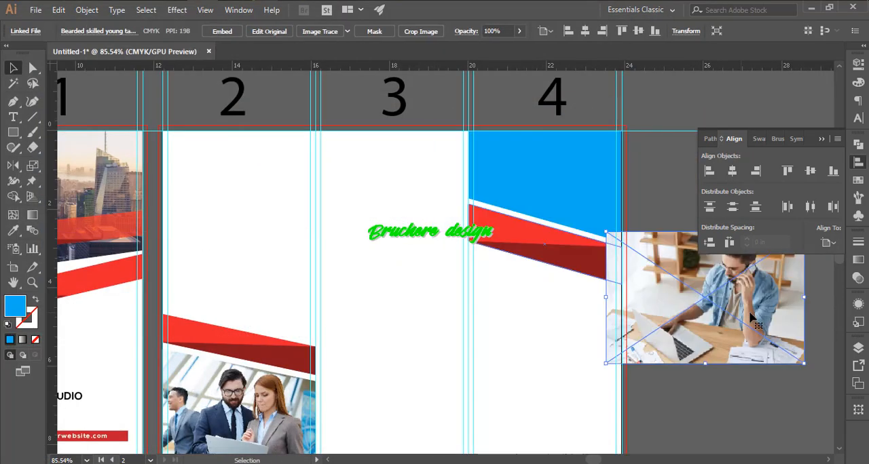
- Position the photo behind panel 4's blue shape, aligned with the panel's upper edge, and clip it into the shape with a clipping mask
{"action": "left_click_drag", "start_coordinate": [747, 308], "coordinate": [606, 207]}
{"action": "left_click_drag", "start_coordinate": [606, 206], "coordinate": [590, 205]}
{"action": "key", "text": "ctrl+shift+["}
{"action": "left_click", "coordinate": [543, 140], "text": "shift"}
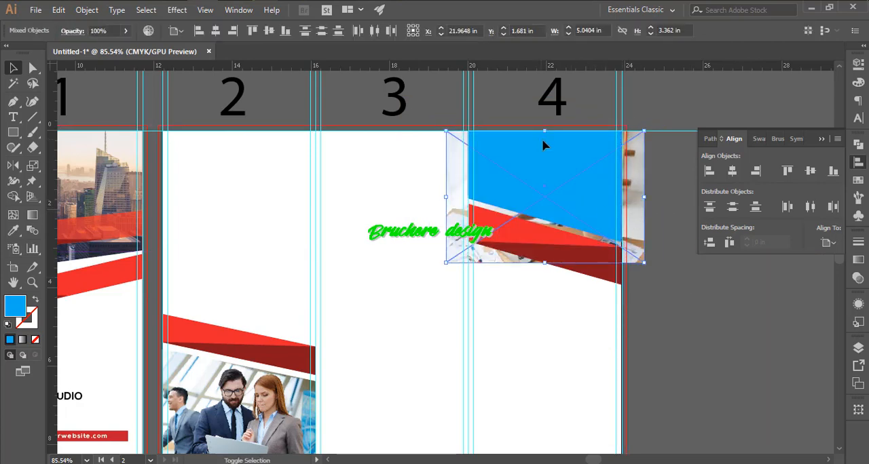
{"action": "right_click", "coordinate": [543, 140]}
{"action": "left_click", "coordinate": [589, 232]}
{"action": "left_click", "coordinate": [709, 274]}
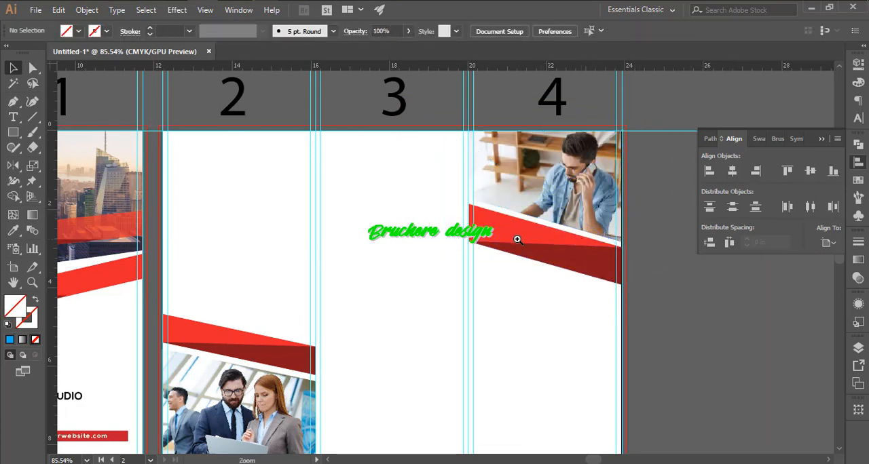
- Add the stacked text "THE ONLY PLACE SUCCESS COMES BEFORE WORK IS DICTIONARY" in panel 2's upper area and enlarge it to about 35.8 pt
{"action": "left_click_drag", "start_coordinate": [288, 234], "coordinate": [381, 235]}
{"action": "left_click_drag", "start_coordinate": [381, 235], "coordinate": [407, 145]}
{"action": "mouse_move", "coordinate": [339, 171]}
{"action": "left_mouse_down"}
{"action": "mouse_move", "coordinate": [388, 132]}
{"action": "mouse_move", "coordinate": [354, 176]}
{"action": "left_mouse_up"}
{"action": "key", "text": "t"}
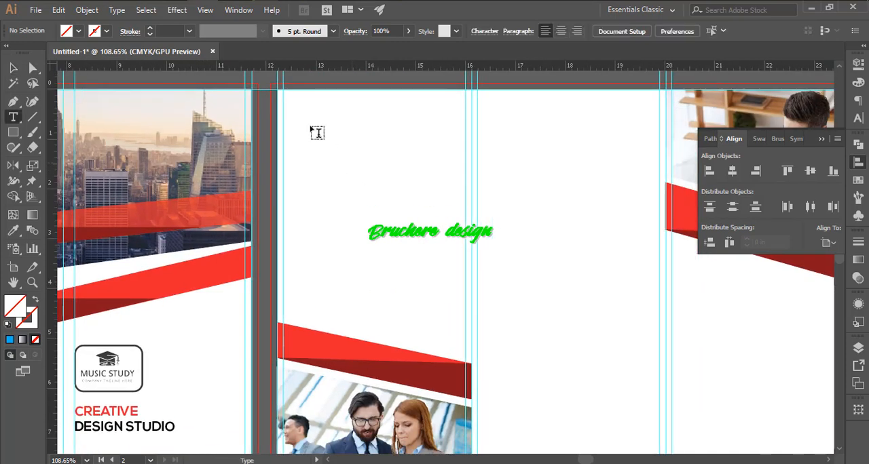
{"action": "left_click", "coordinate": [300, 123]}
{"action": "type", "text": "উপা"}
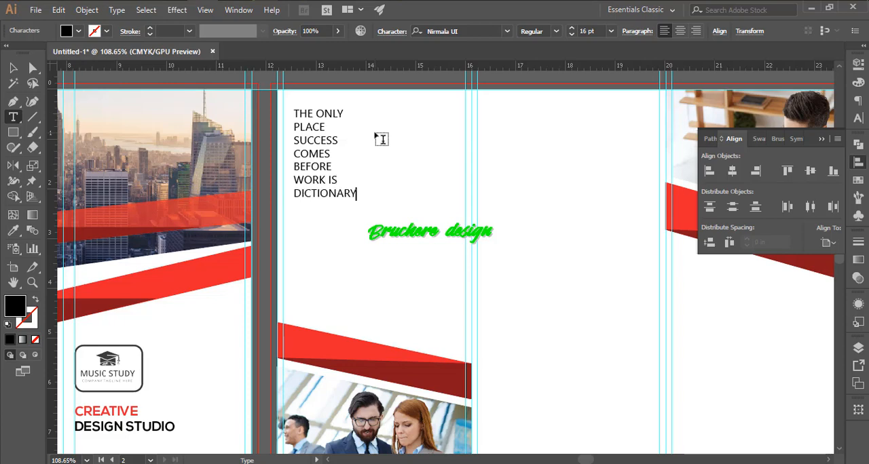
{"action": "left_click_drag", "start_coordinate": [356, 200], "coordinate": [528, 318]}
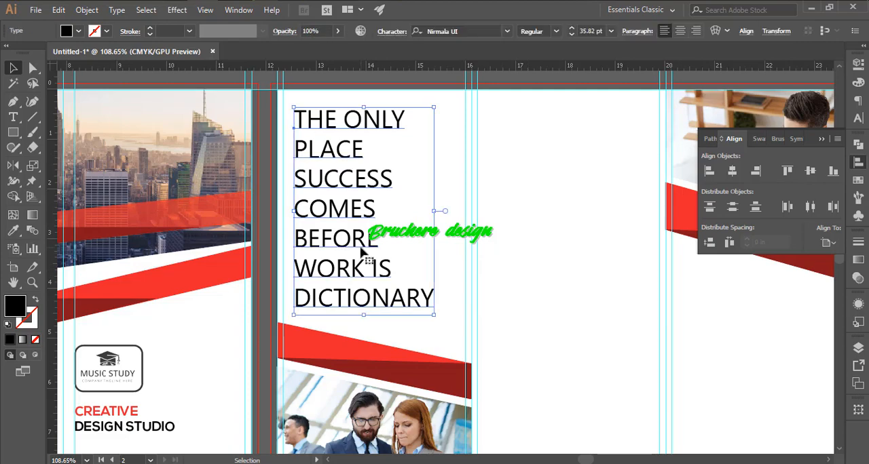
- Set the font of the whole panel 2 quote to NexaRegular
{"action": "left_click", "coordinate": [13, 117]}
{"action": "triple_click", "coordinate": [346, 147]}
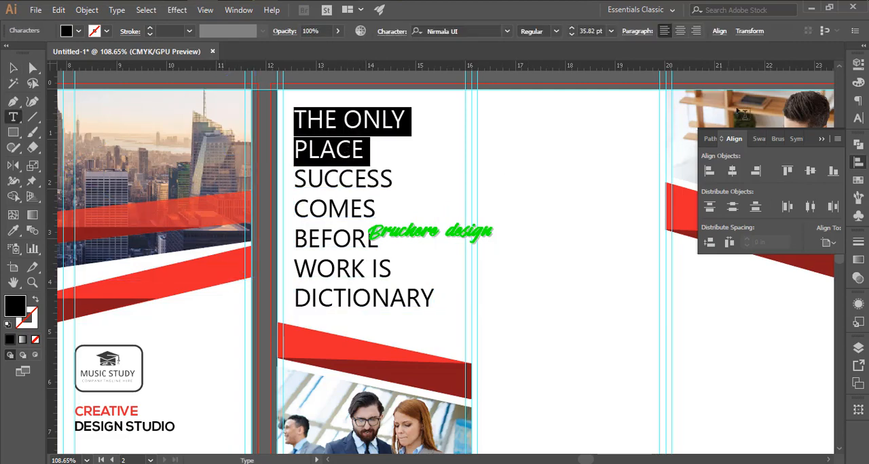
{"action": "left_click", "coordinate": [734, 139]}
{"action": "key", "text": "ctrl+a"}
{"action": "left_click", "coordinate": [507, 32]}
{"action": "left_click_drag", "start_coordinate": [696, 322], "coordinate": [698, 83]}
{"action": "left_click", "coordinate": [577, 68]}
{"action": "left_click", "coordinate": [385, 151]}
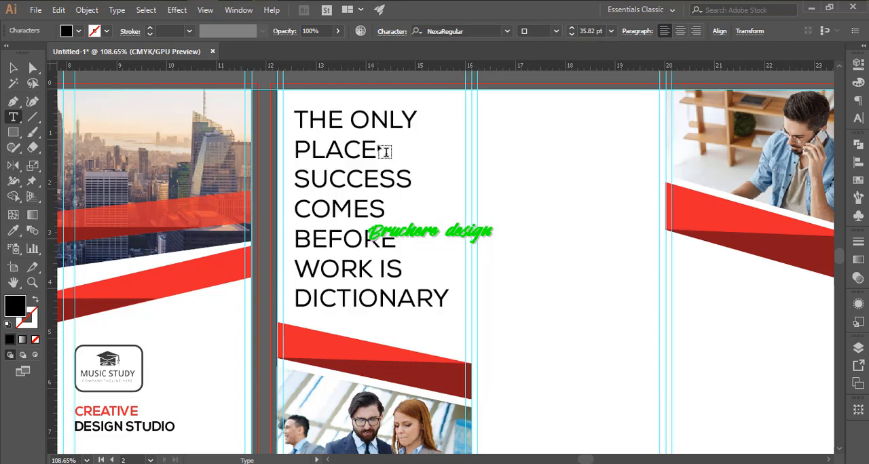
- Set the words "THE ONLY PLACE" and "COMES BEFORE" in the quote to Nexa Light
{"action": "left_click_drag", "start_coordinate": [356, 146], "coordinate": [294, 116]}
{"action": "left_click", "coordinate": [508, 32]}
{"action": "left_click", "coordinate": [462, 80]}
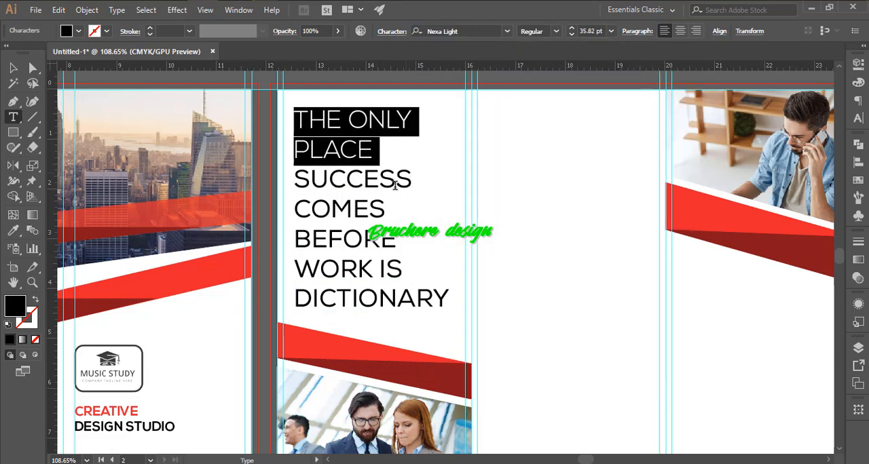
{"action": "double_click", "coordinate": [327, 215]}
{"action": "left_click", "coordinate": [507, 32]}
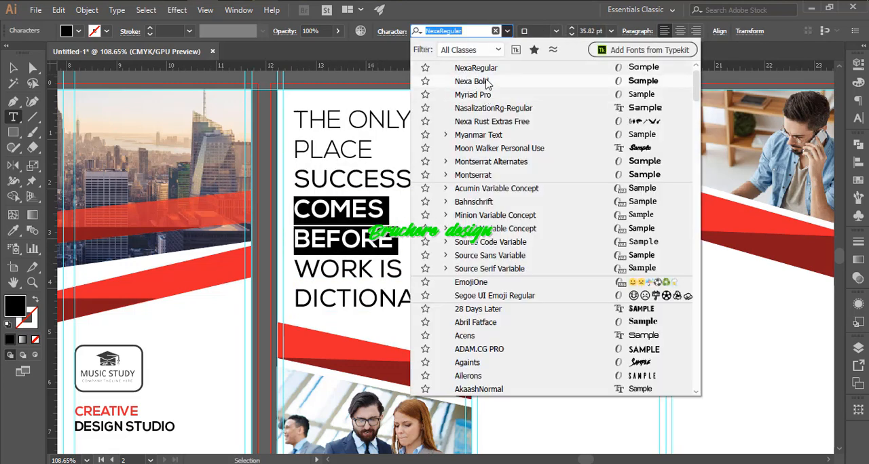
{"action": "scroll", "coordinate": [468, 75], "scroll_direction": "up", "scroll_amount": 1}
{"action": "left_click", "coordinate": [461, 72]}
{"action": "left_click_drag", "start_coordinate": [379, 270], "coordinate": [449, 300]}
{"action": "left_click", "coordinate": [508, 32]}
{"action": "scroll", "coordinate": [469, 102], "scroll_direction": "up", "scroll_amount": 1}
{"action": "key", "text": "Escape"}
{"action": "key", "text": "Escape"}
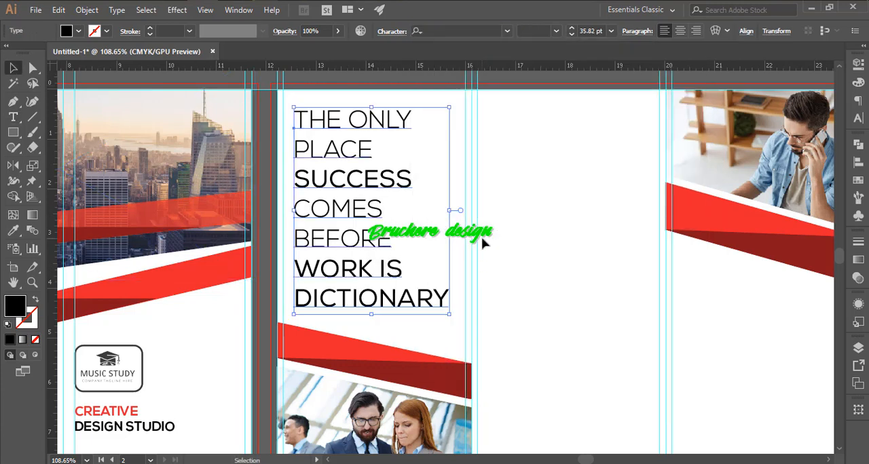
- Set the word "DICTIONARY" in the quote's last line to Nexa Light
{"action": "left_click", "coordinate": [537, 249]}
{"action": "scroll", "coordinate": [386, 261], "scroll_direction": "up", "scroll_amount": 1}
{"action": "double_click", "coordinate": [364, 302]}
{"action": "double_click", "coordinate": [364, 301]}
{"action": "triple_click", "coordinate": [387, 270]}
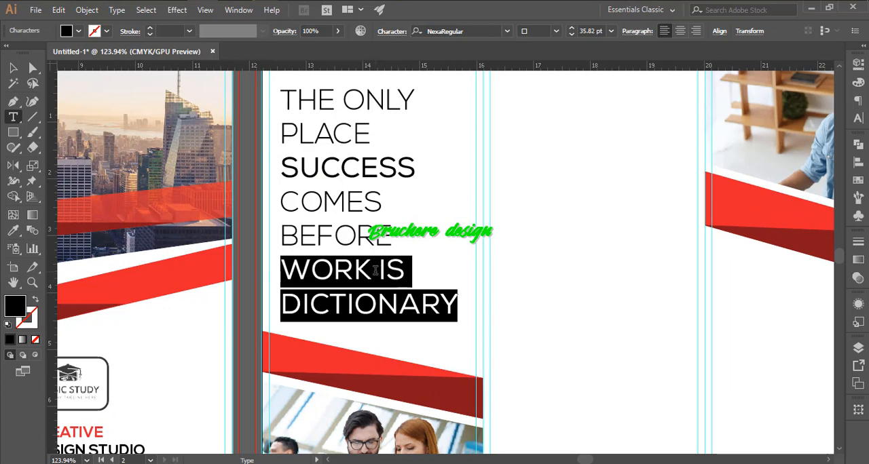
{"action": "key", "text": "shift+Down"}
{"action": "left_click", "coordinate": [507, 32]}
{"action": "scroll", "coordinate": [494, 70], "scroll_direction": "up", "scroll_amount": 1}
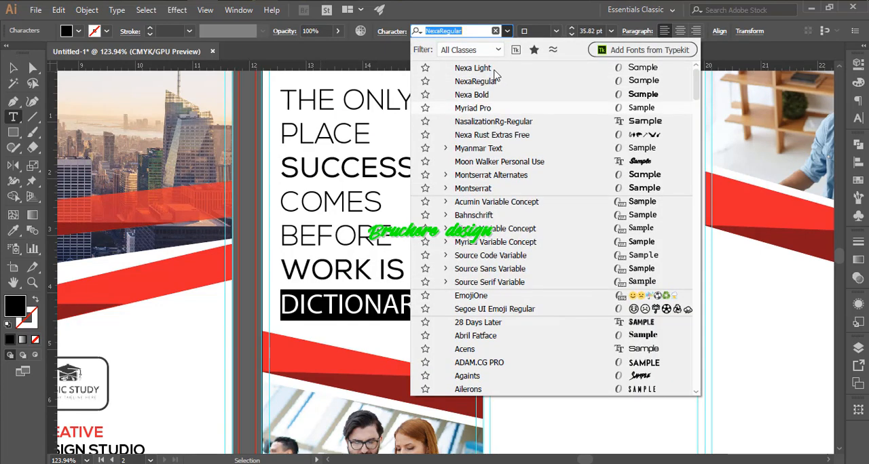
{"action": "left_click", "coordinate": [494, 69]}
- Set the word "IS" in the quote to Nexa Light
{"action": "double_click", "coordinate": [386, 270]}
{"action": "left_click", "coordinate": [508, 34]}
{"action": "scroll", "coordinate": [490, 70], "scroll_direction": "up", "scroll_amount": 1}
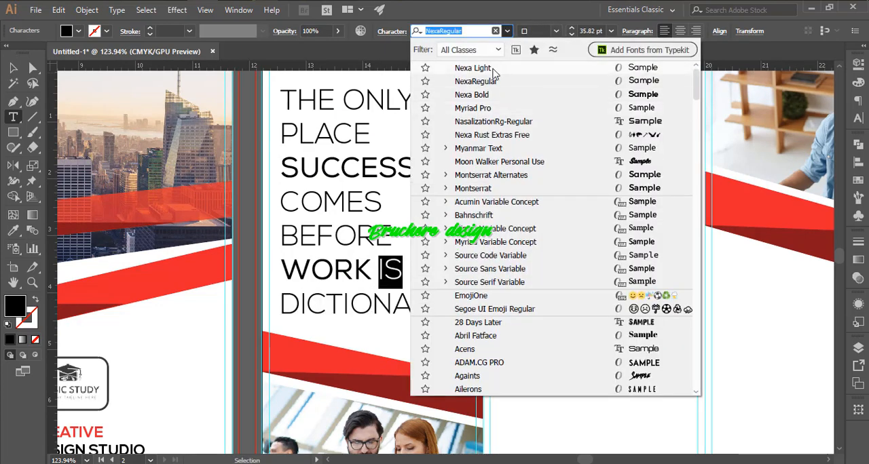
{"action": "left_click", "coordinate": [490, 70]}
{"action": "key", "text": "Escape"}
- Color the whole panel 2 quote dark blue-gray, sampled from the lowest swatch square beside panel 5
{"action": "left_click", "coordinate": [606, 219]}
{"action": "scroll", "coordinate": [597, 218], "scroll_direction": "down", "scroll_amount": 3}
{"action": "left_click_drag", "start_coordinate": [397, 216], "coordinate": [572, 205]}
{"action": "left_click", "coordinate": [626, 193]}
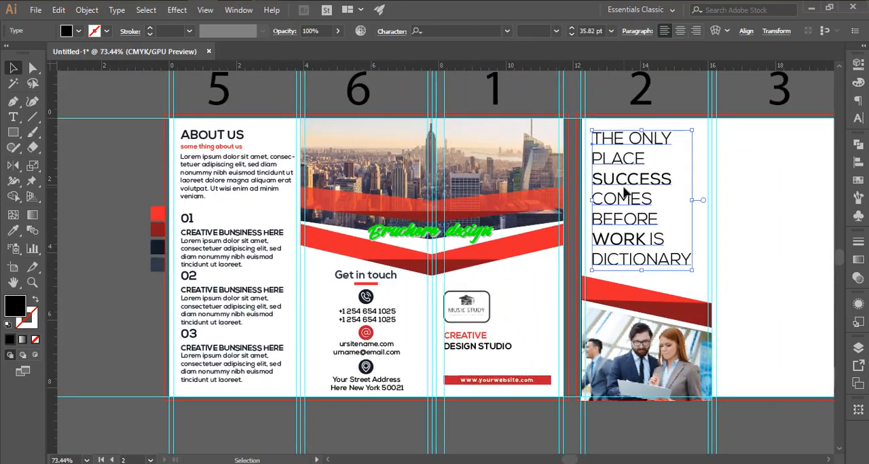
{"action": "left_click", "coordinate": [159, 263]}
{"action": "scroll", "coordinate": [613, 251], "scroll_direction": "up", "scroll_amount": 3}
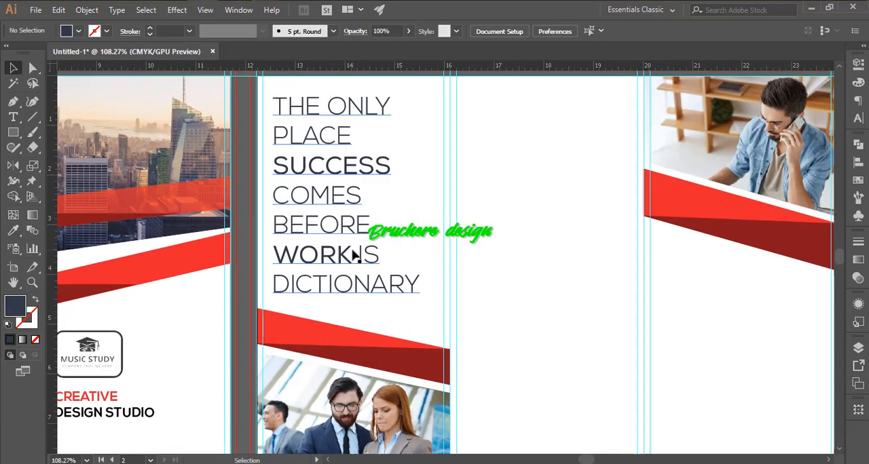
- Tighten the line spacing of the panel 2 quote by setting its leading to 39 pt
{"action": "left_click", "coordinate": [357, 251]}
{"action": "key", "text": "ctrl+t"}
{"action": "left_click", "coordinate": [834, 131]}
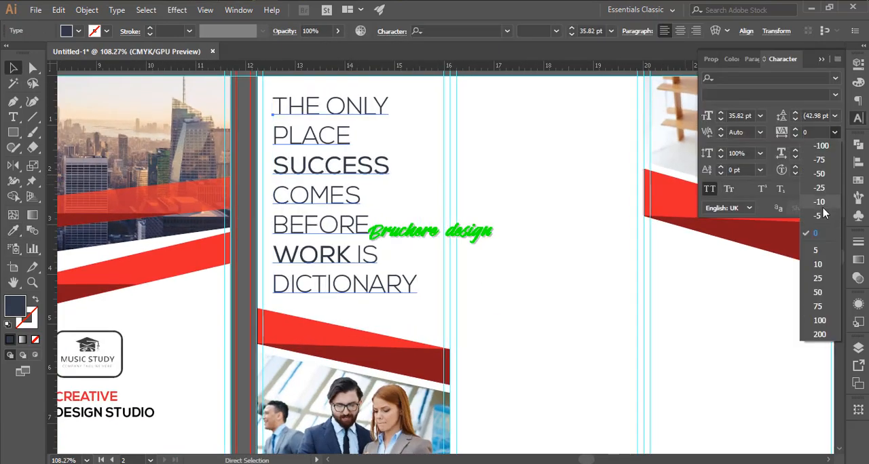
{"action": "left_click", "coordinate": [834, 115]}
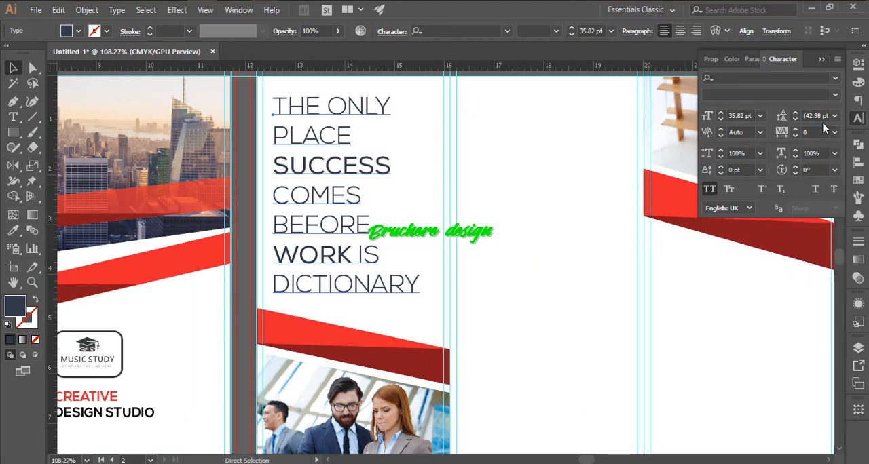
{"action": "left_click", "coordinate": [834, 116]}
{"action": "left_click", "coordinate": [827, 317]}
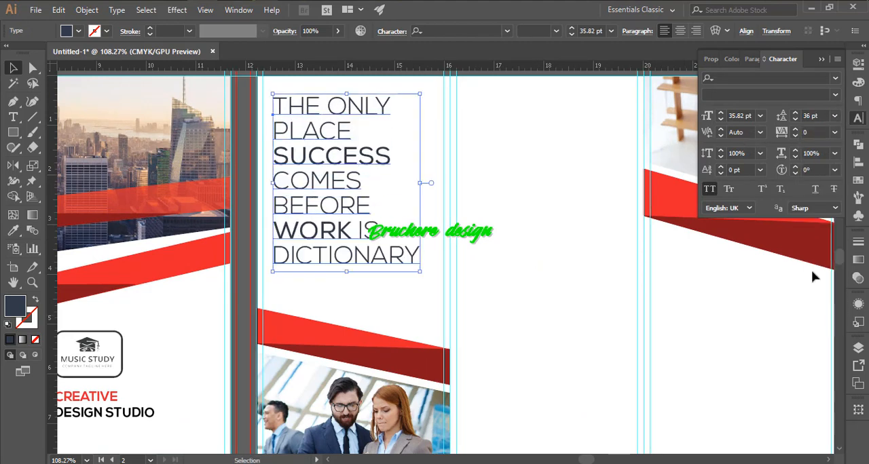
{"action": "left_click", "coordinate": [811, 114]}
{"action": "type", "text": "30"}
{"action": "key", "text": "Return"}
{"action": "left_click", "coordinate": [811, 114]}
{"action": "type", "text": "38"}
{"action": "key", "text": "Return"}
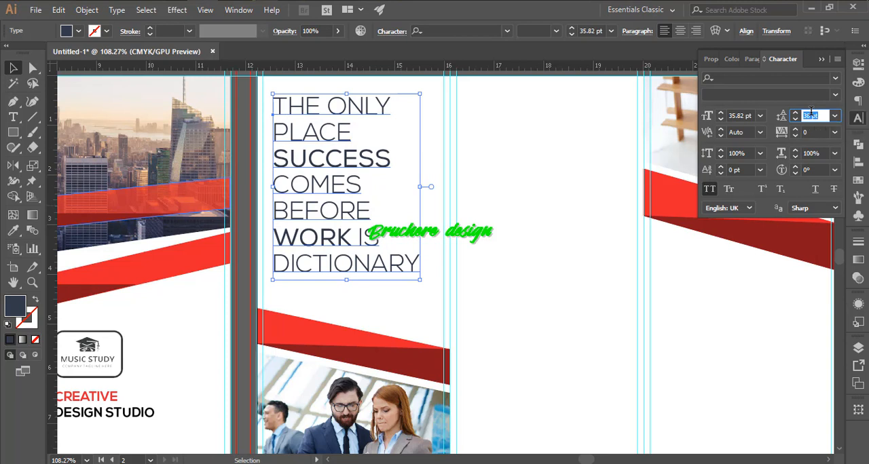
{"action": "key", "text": "Up"}
- Reduce the font size of "THE ONLY PLACE" in the quote to 33 pt
{"action": "double_click", "coordinate": [320, 140]}
{"action": "left_click_drag", "start_coordinate": [351, 136], "coordinate": [274, 107]}
{"action": "left_click", "coordinate": [572, 34]}
{"action": "left_click", "coordinate": [572, 34]}
{"action": "left_click", "coordinate": [572, 34]}
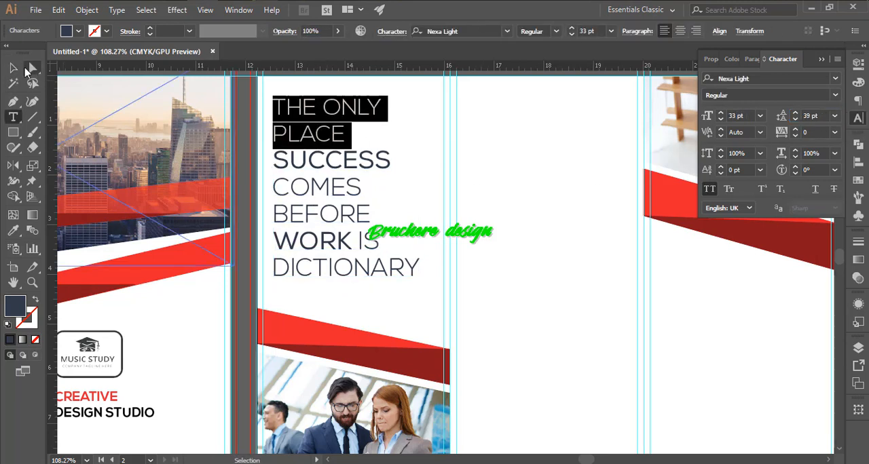
{"action": "left_click", "coordinate": [15, 68]}
{"action": "left_click", "coordinate": [489, 163]}
{"action": "left_click", "coordinate": [343, 202]}
- Color the words "SUCCESS" and "WORK" in the quote bright red, sampled from the red band artwork
{"action": "double_click", "coordinate": [365, 136]}
{"action": "double_click", "coordinate": [308, 158]}
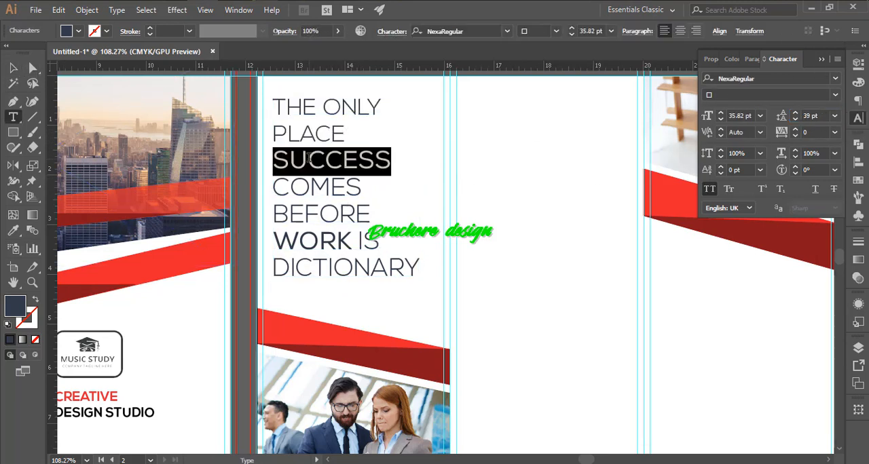
{"action": "left_click", "coordinate": [12, 230]}
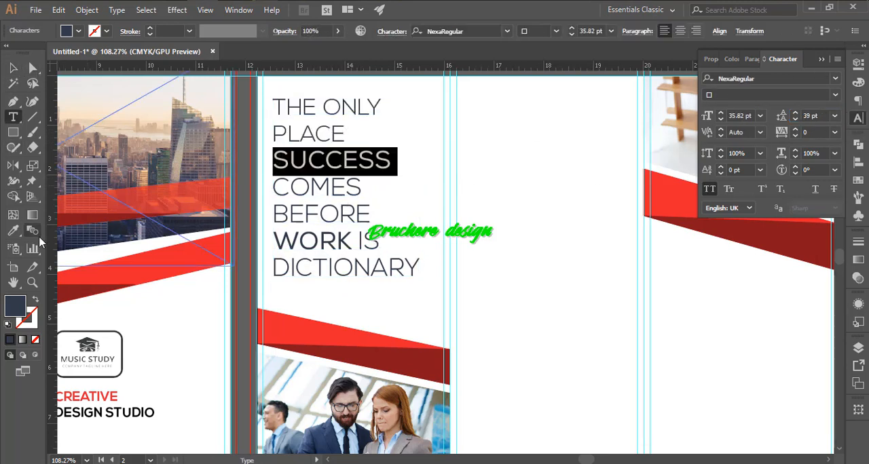
{"action": "key", "text": "t"}
{"action": "double_click", "coordinate": [309, 243]}
{"action": "left_click", "coordinate": [200, 253]}
{"action": "left_click", "coordinate": [13, 68]}
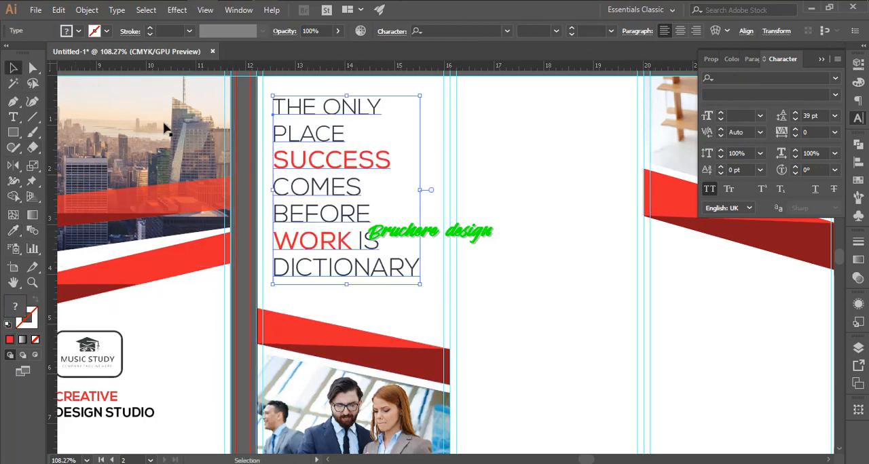
- Add the heading "Devloping Afarme Work" near the upper edge of panel 3, in mixed case instead of all caps
{"action": "left_click", "coordinate": [462, 234]}
{"action": "left_click_drag", "start_coordinate": [429, 233], "coordinate": [428, 306]}
{"action": "left_click_drag", "start_coordinate": [321, 241], "coordinate": [326, 211]}
{"action": "left_click_drag", "start_coordinate": [416, 218], "coordinate": [351, 228]}
{"action": "key", "text": "t"}
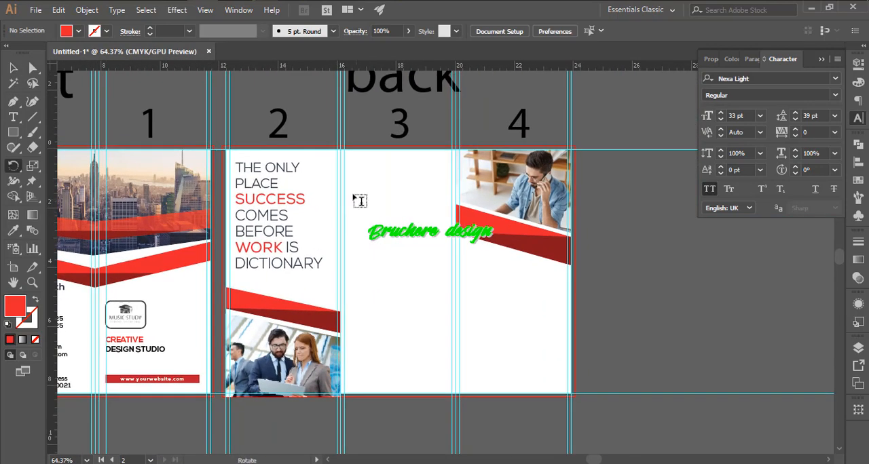
{"action": "left_click", "coordinate": [355, 174]}
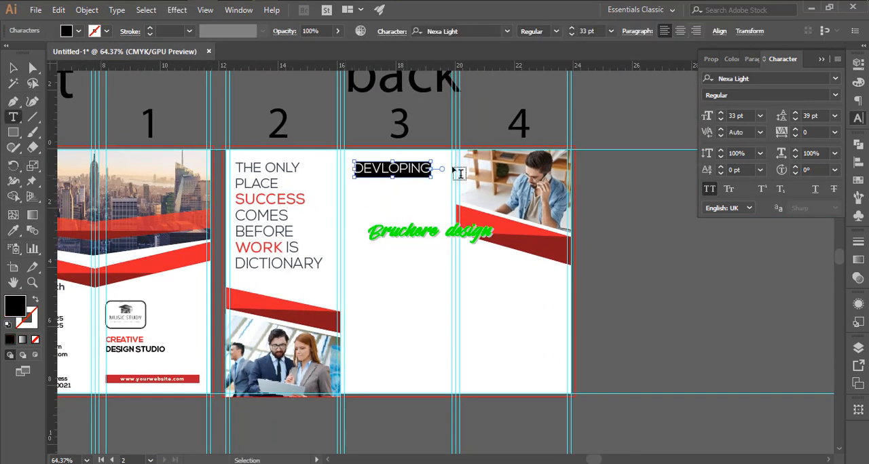
{"action": "type", "text": "Devloping Afarme Wor"}
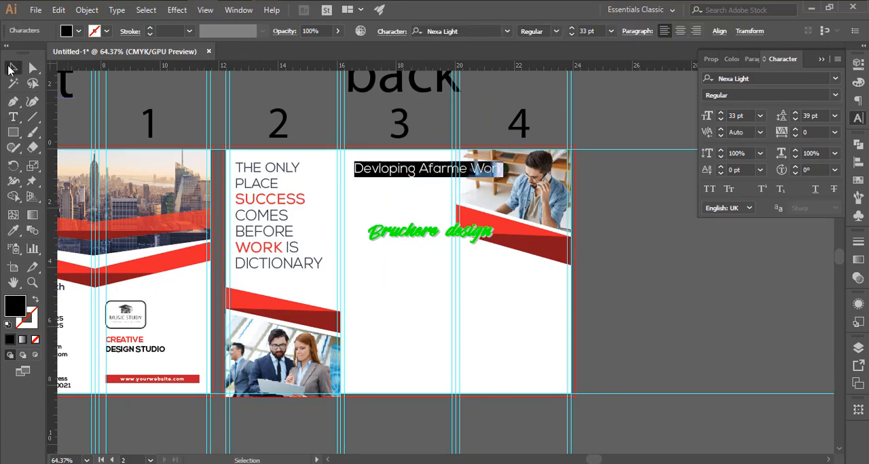
- Scale the panel 3 heading down to about 21.25 pt so it fits the panel, and set its font to NexaRegular
{"action": "left_click_drag", "start_coordinate": [503, 177], "coordinate": [447, 172]}
{"action": "left_click", "coordinate": [337, 163]}
{"action": "left_click_drag", "start_coordinate": [337, 161], "coordinate": [400, 175]}
{"action": "left_click_drag", "start_coordinate": [402, 176], "coordinate": [388, 182]}
{"action": "left_click_drag", "start_coordinate": [533, 189], "coordinate": [539, 189]}
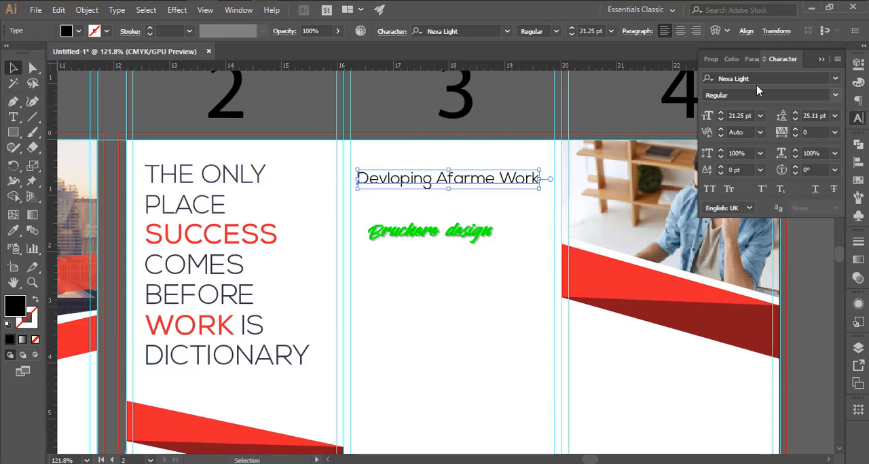
{"action": "type", "text": "re"}
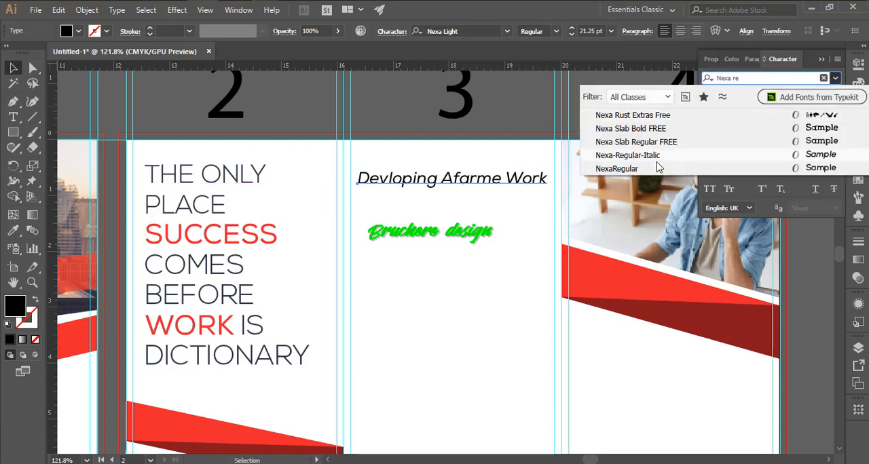
{"action": "left_click", "coordinate": [657, 169]}
{"action": "left_click", "coordinate": [501, 221]}
{"action": "left_click_drag", "start_coordinate": [507, 216], "coordinate": [631, 235]}
- Try to apply the panel 2 quote's text appearance to the panel 3 heading with the Eyedropper, and undo it
{"action": "left_click", "coordinate": [543, 189]}
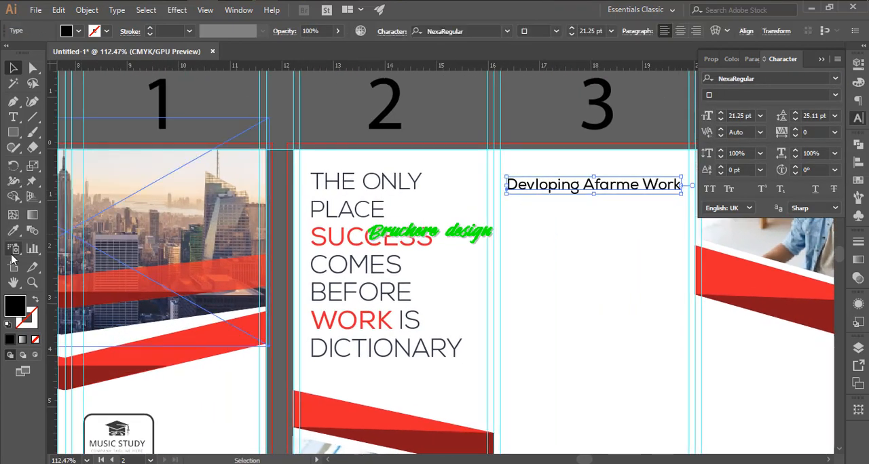
{"action": "left_click", "coordinate": [12, 231]}
{"action": "left_click", "coordinate": [386, 186]}
{"action": "key", "text": "ctrl+z"}
{"action": "key", "text": "v"}
{"action": "left_click_drag", "start_coordinate": [405, 216], "coordinate": [310, 220]}
{"action": "left_click", "coordinate": [330, 242]}
{"action": "left_click", "coordinate": [484, 245]}
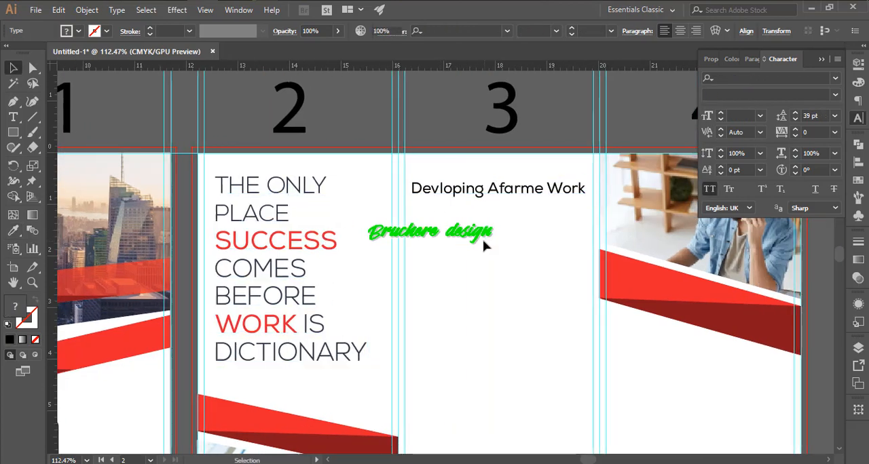
- Draw a text area about 3.4 by 0.7 in below panel 3's heading and set the font size to 24 pt
{"action": "left_click_drag", "start_coordinate": [484, 246], "coordinate": [485, 198]}
{"action": "left_click_drag", "start_coordinate": [497, 203], "coordinate": [475, 207]}
{"action": "left_click_drag", "start_coordinate": [475, 207], "coordinate": [419, 198]}
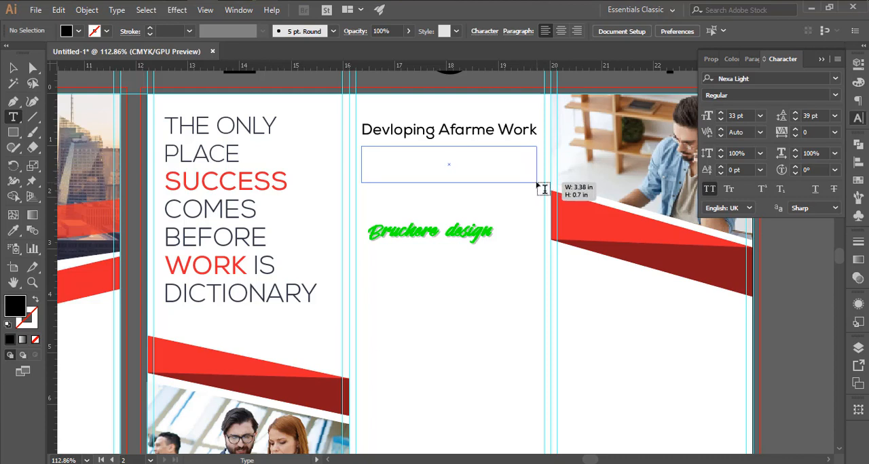
{"action": "left_click_drag", "start_coordinate": [536, 183], "coordinate": [538, 183]}
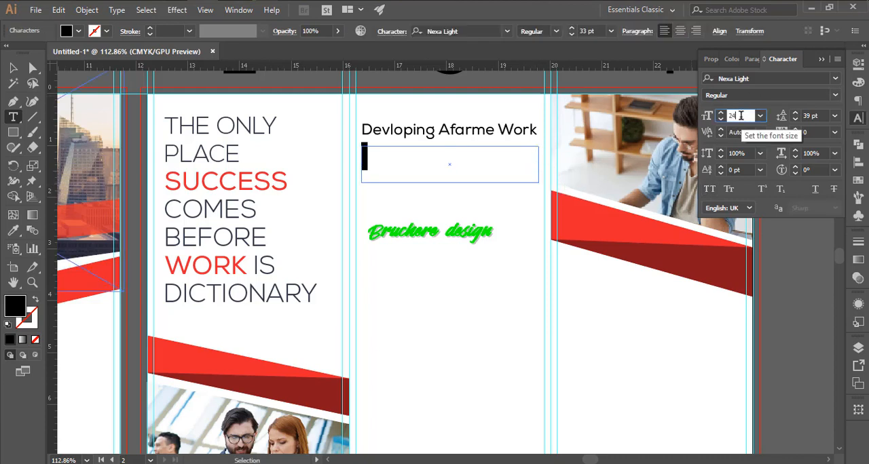
{"action": "left_click", "coordinate": [13, 118]}
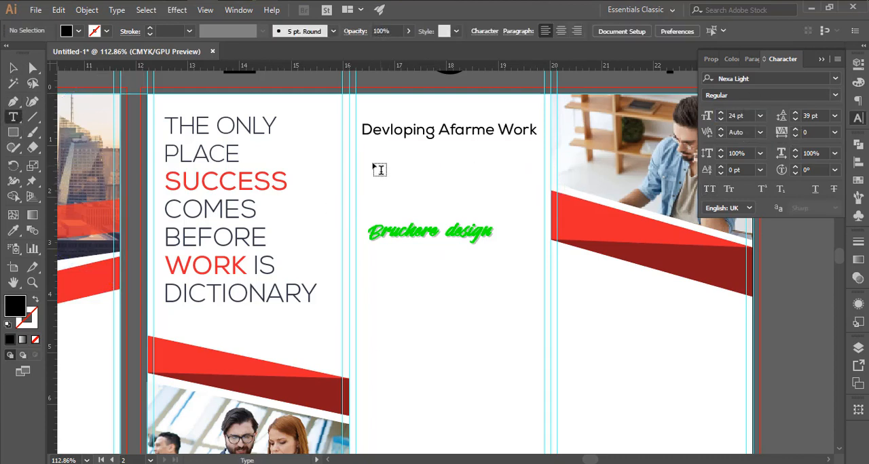
- Draw a text area with Lorem ipsum placeholder text below panel 3's heading and set its font to NexaRegular
{"action": "left_click_drag", "start_coordinate": [366, 189], "coordinate": [530, 239]}
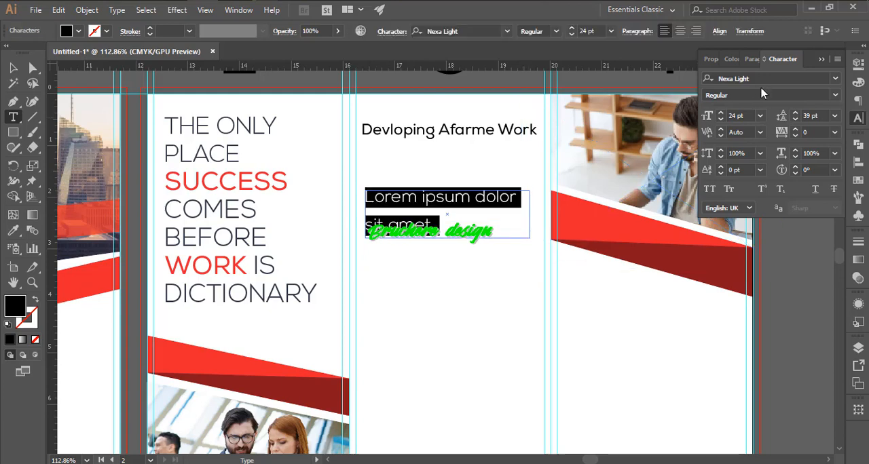
{"action": "type", "text": "nexa reg"}
{"action": "left_click", "coordinate": [631, 141]}
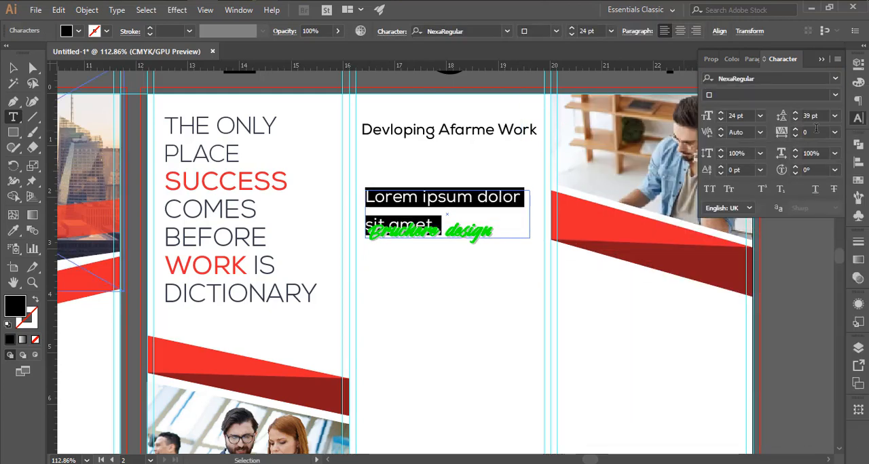
- Set the text size to 20 pt, draw a larger placeholder text area below the existing one, and delete the original text area
{"action": "left_click", "coordinate": [13, 69]}
{"action": "left_click", "coordinate": [721, 120]}
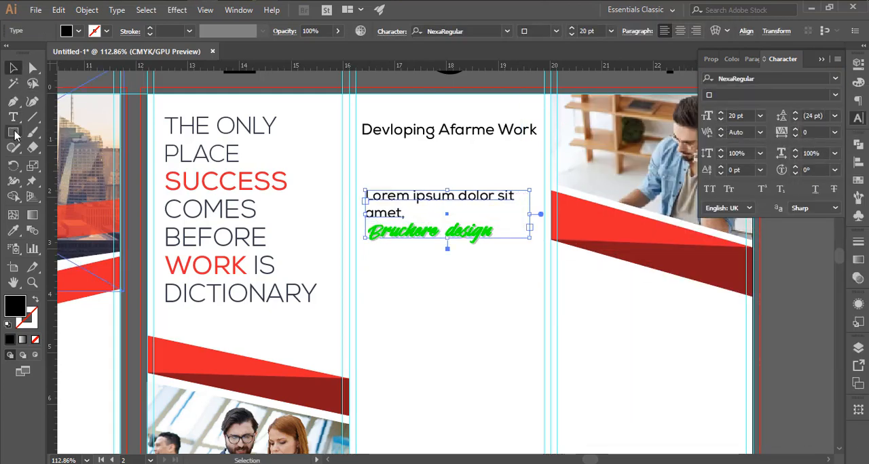
{"action": "left_click_drag", "start_coordinate": [367, 265], "coordinate": [552, 339]}
{"action": "left_click", "coordinate": [13, 69]}
{"action": "left_click", "coordinate": [411, 209]}
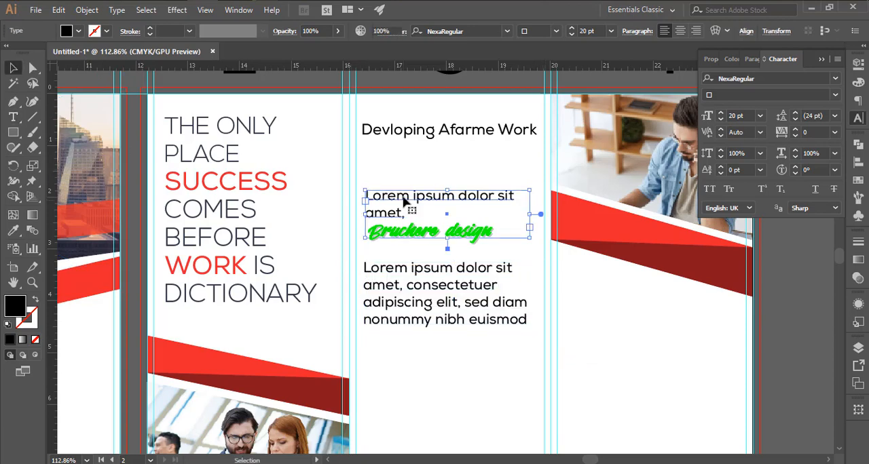
{"action": "key", "text": "Delete"}
- Move the new text area directly below panel 3's heading, widen it to both side guides and reduce its height to three lines
{"action": "left_click_drag", "start_coordinate": [433, 275], "coordinate": [429, 162]}
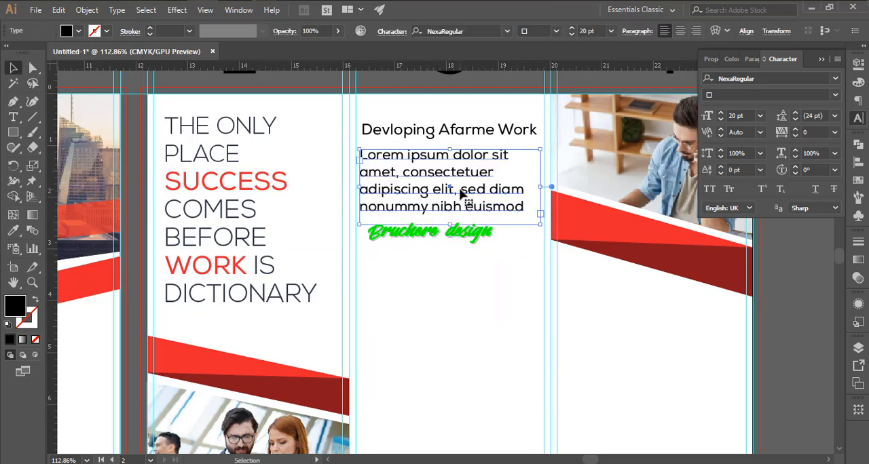
{"action": "left_click_drag", "start_coordinate": [540, 187], "coordinate": [544, 186]}
{"action": "left_click_drag", "start_coordinate": [360, 187], "coordinate": [356, 188]}
{"action": "left_click_drag", "start_coordinate": [452, 215], "coordinate": [450, 198]}
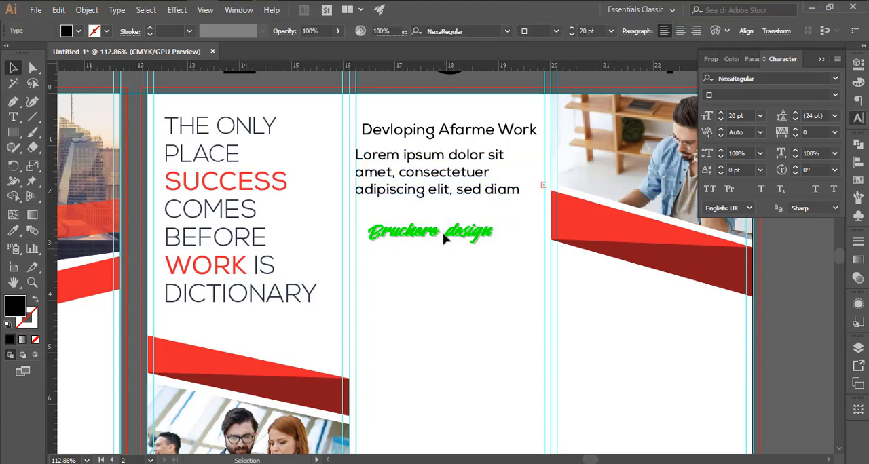
- Edit panel 3's placeholder text to read "Lorem ipsum dolor sit aet, consectetuer adipiscing."
{"action": "left_click", "coordinate": [375, 173]}
{"action": "key", "text": "BackSpace"}
{"action": "left_click", "coordinate": [519, 171]}
{"action": "key", "text": "ctrl+shift+End"}
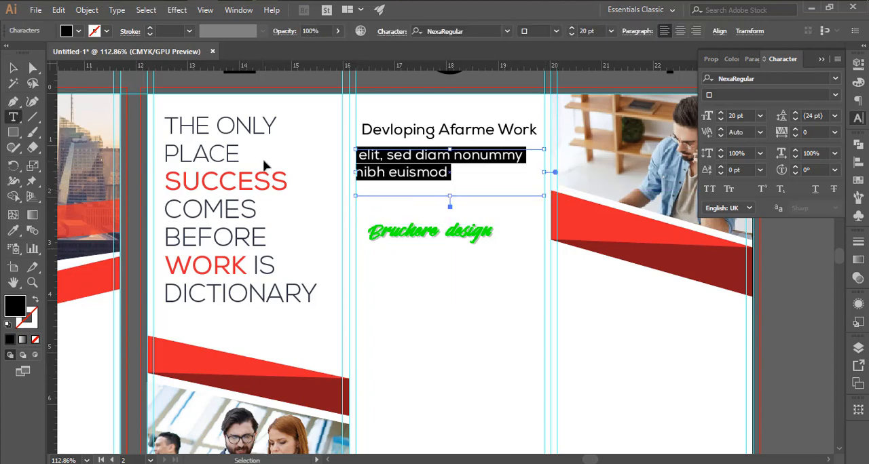
{"action": "key", "text": "BackSpace"}
{"action": "type", "text": "."}
- Set panel 3's body text to 18 pt and add "is a" after "aet," on the first line
{"action": "key", "text": "ctrl+a"}
{"action": "left_click", "coordinate": [722, 118]}
{"action": "left_click", "coordinate": [722, 118]}
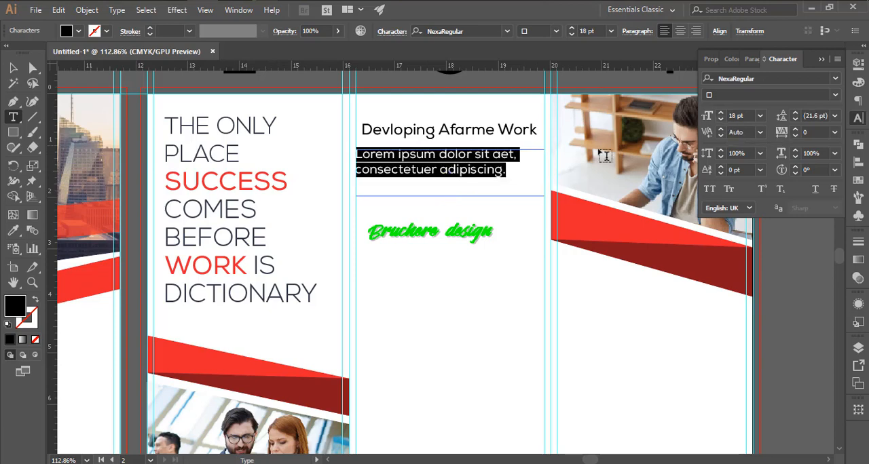
{"action": "left_click", "coordinate": [527, 155]}
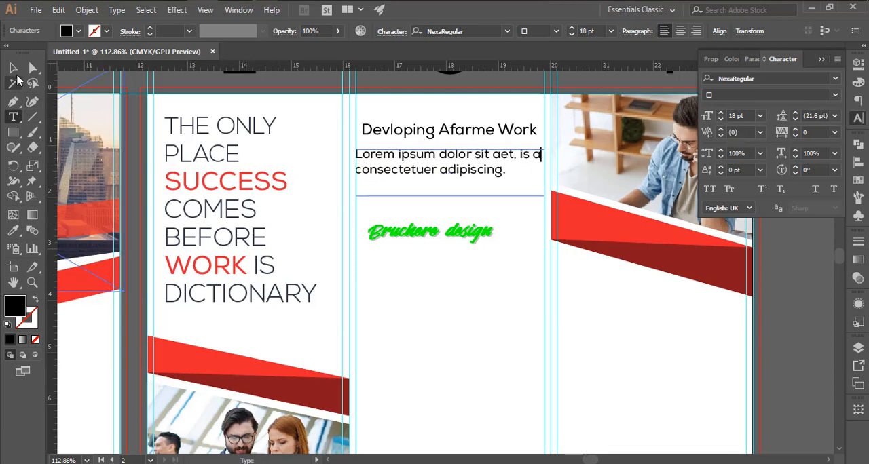
{"action": "left_click", "coordinate": [14, 69]}
{"action": "left_click", "coordinate": [487, 207]}
- Set panel 3's heading to 22 pt and shift it so it lines up with the body text's left edge
{"action": "left_click_drag", "start_coordinate": [487, 206], "coordinate": [387, 190]}
{"action": "left_click_drag", "start_coordinate": [464, 143], "coordinate": [570, 149]}
{"action": "left_click", "coordinate": [444, 178]}
{"action": "left_click_drag", "start_coordinate": [751, 116], "coordinate": [722, 116]}
{"action": "type", "text": "22"}
{"action": "key", "text": "Return"}
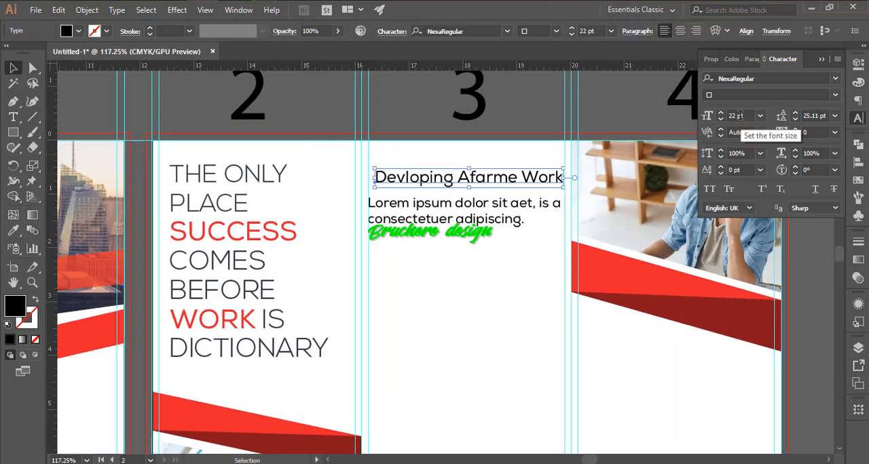
{"action": "left_click", "coordinate": [488, 272]}
{"action": "left_click_drag", "start_coordinate": [418, 178], "coordinate": [410, 178]}
- Change the font of the body text under panel 3's heading to Nexa Light
{"action": "left_click", "coordinate": [525, 245]}
{"action": "left_click_drag", "start_coordinate": [526, 245], "coordinate": [464, 237]}
{"action": "left_click", "coordinate": [468, 228]}
{"action": "left_click", "coordinate": [731, 78]}
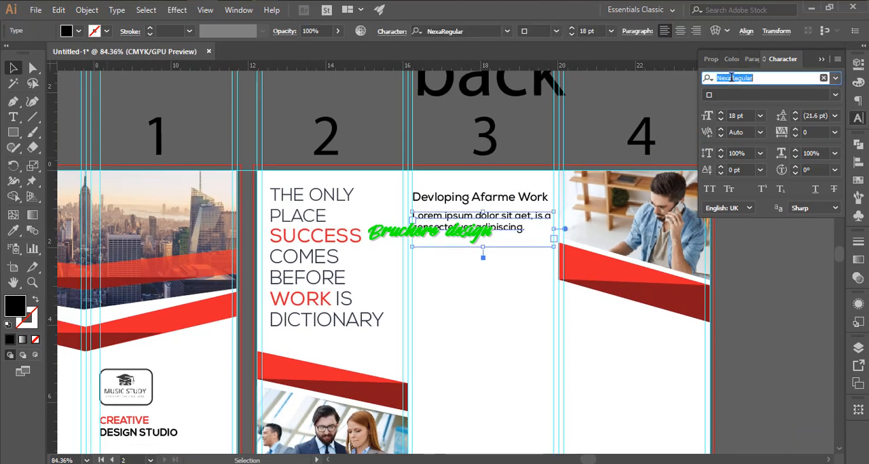
{"action": "key", "text": "BackSpace"}
{"action": "key", "text": "BackSpace"}
{"action": "left_click", "coordinate": [614, 128]}
- Duplicate the "Devloping Afarme Work" heading below panel 3's first body text
{"action": "left_click", "coordinate": [509, 269]}
{"action": "left_click_drag", "start_coordinate": [508, 269], "coordinate": [496, 267]}
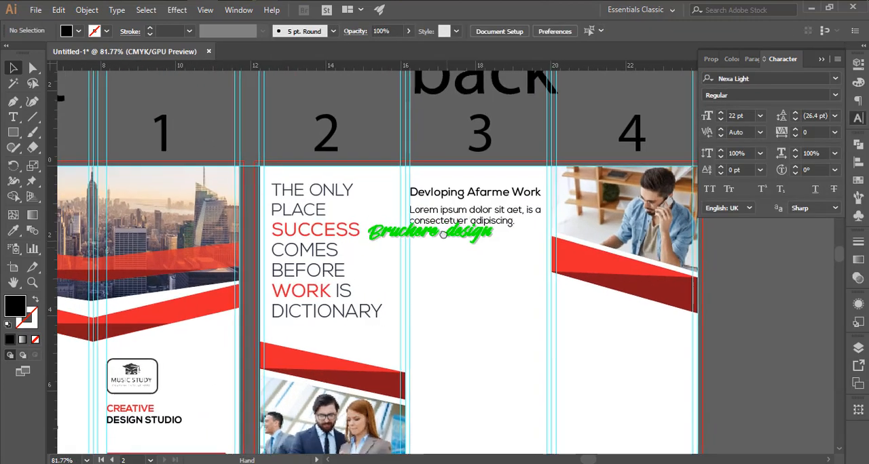
{"action": "left_click_drag", "start_coordinate": [447, 234], "coordinate": [443, 204]}
{"action": "left_click", "coordinate": [442, 163]}
{"action": "left_click_drag", "start_coordinate": [443, 163], "coordinate": [439, 256]}
- Add a thin bar under the duplicated heading and fill it with the red sampled from the slanted band
{"action": "left_click", "coordinate": [446, 260]}
{"action": "key", "text": "i"}
{"action": "left_click", "coordinate": [330, 414]}
{"action": "key", "text": "v"}
{"action": "left_click", "coordinate": [399, 367]}
{"action": "left_click", "coordinate": [439, 256]}
- Draw a placeholder text area about 3.6 in wide below the red bar and match it to the body text above with the Eyedropper
{"action": "left_click", "coordinate": [467, 298]}
{"action": "left_click_drag", "start_coordinate": [506, 277], "coordinate": [467, 238]}
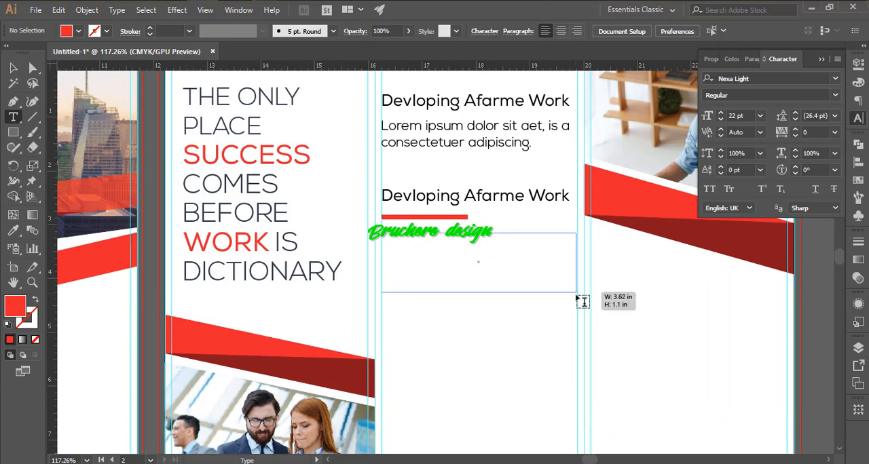
{"action": "mouse_move", "coordinate": [577, 296]}
{"action": "left_mouse_down"}
{"action": "mouse_move", "coordinate": [576, 310]}
{"action": "mouse_move", "coordinate": [577, 285]}
{"action": "left_mouse_up"}
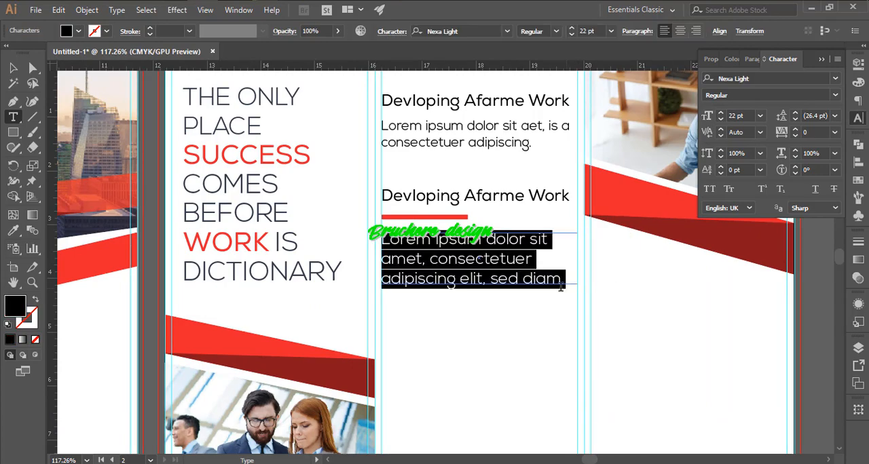
{"action": "left_click", "coordinate": [11, 68]}
{"action": "key", "text": "i"}
{"action": "left_click", "coordinate": [471, 140]}
{"action": "key", "text": "v"}
{"action": "left_click", "coordinate": [466, 329]}
- Paste extra Lorem ipsum text after "sed diam" in the text area below the red bar
{"action": "mouse_move", "coordinate": [479, 252]}
{"action": "left_mouse_down"}
{"action": "mouse_move", "coordinate": [454, 285]}
{"action": "mouse_move", "coordinate": [482, 280]}
{"action": "mouse_move", "coordinate": [469, 253]}
{"action": "left_mouse_up"}
{"action": "double_click", "coordinate": [424, 270]}
{"action": "left_click", "coordinate": [445, 270]}
{"action": "type", "text": "Lorem ipsum dolor"}
- Set all text in the area below the red bar to Nexa Light at 17 pt
{"action": "key", "text": "ctrl+a"}
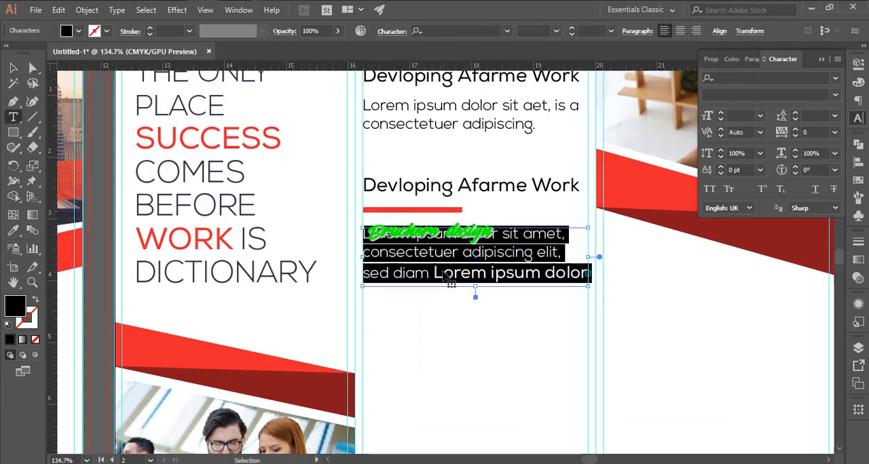
{"action": "left_click", "coordinate": [835, 78]}
{"action": "scroll", "coordinate": [658, 136], "scroll_direction": "up", "scroll_amount": 15}
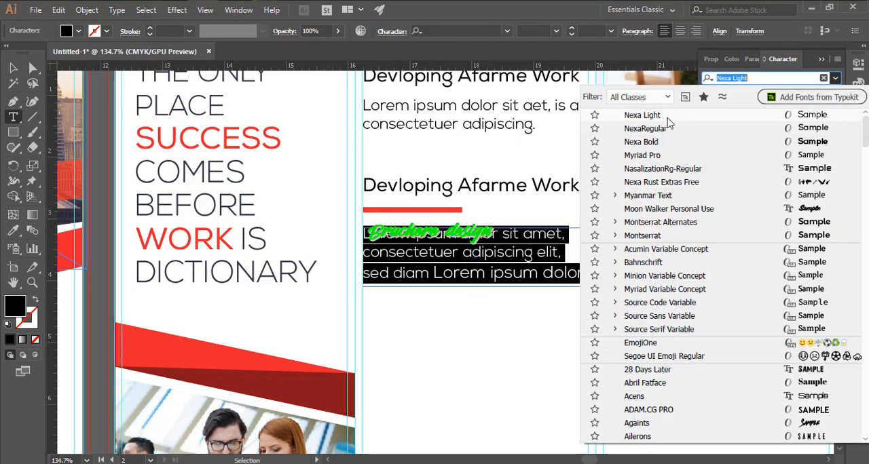
{"action": "left_click", "coordinate": [669, 117]}
{"action": "left_click", "coordinate": [742, 115]}
{"action": "scroll", "coordinate": [742, 115], "scroll_direction": "down", "scroll_amount": 3}
{"action": "left_click", "coordinate": [13, 68]}
{"action": "left_click", "coordinate": [492, 305]}
- Draw a circle with the Ellipse tool below the second body text and align it with panel 3's left text guide
{"action": "left_click_drag", "start_coordinate": [493, 303], "coordinate": [461, 297]}
{"action": "left_click_drag", "start_coordinate": [476, 300], "coordinate": [489, 246]}
{"action": "left_click_drag", "start_coordinate": [13, 133], "coordinate": [58, 163]}
{"action": "scroll", "coordinate": [430, 232], "scroll_direction": "up", "scroll_amount": 2}
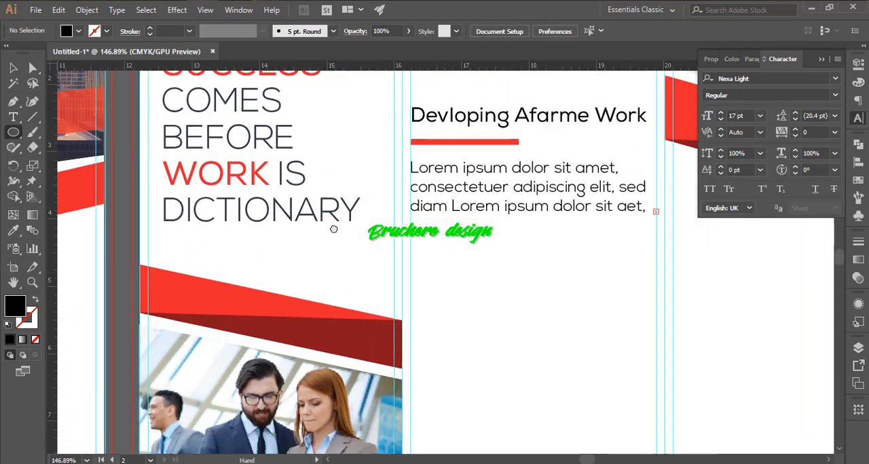
{"action": "left_click_drag", "start_coordinate": [303, 213], "coordinate": [358, 266]}
{"action": "key", "text": "v"}
{"action": "left_click", "coordinate": [407, 288]}
{"action": "mouse_move", "coordinate": [432, 286]}
{"action": "left_mouse_down"}
{"action": "mouse_move", "coordinate": [390, 295]}
{"action": "mouse_move", "coordinate": [415, 291]}
{"action": "left_mouse_up"}
{"action": "left_click_drag", "start_coordinate": [375, 280], "coordinate": [419, 305]}
{"action": "left_click", "coordinate": [424, 289]}
- Fill the circle with the red sampled from the bar under the second heading using the Eyedropper
{"action": "left_click", "coordinate": [394, 288]}
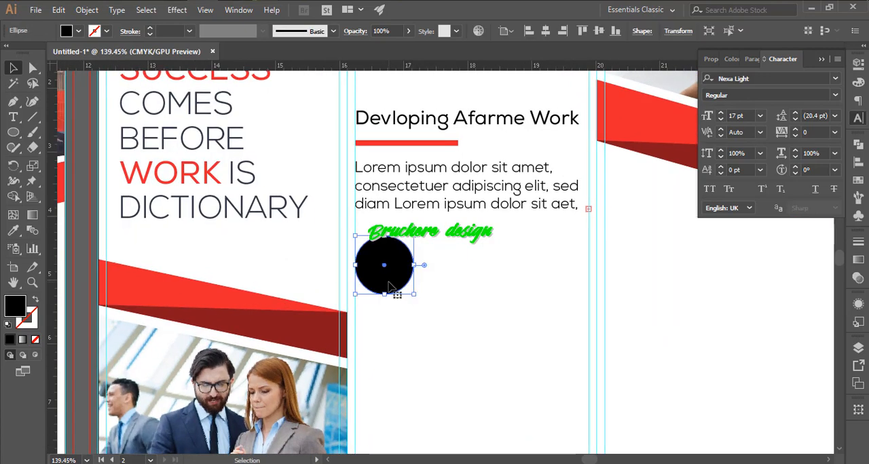
{"action": "key", "text": "i"}
{"action": "left_click", "coordinate": [412, 143]}
{"action": "key", "text": "v"}
{"action": "left_click", "coordinate": [426, 310]}
{"action": "left_click_drag", "start_coordinate": [475, 311], "coordinate": [454, 313]}
- Place a text label starting with "Br" to the right of the red circle, near its upper edge
{"action": "key", "text": "t"}
{"action": "left_click", "coordinate": [398, 248]}
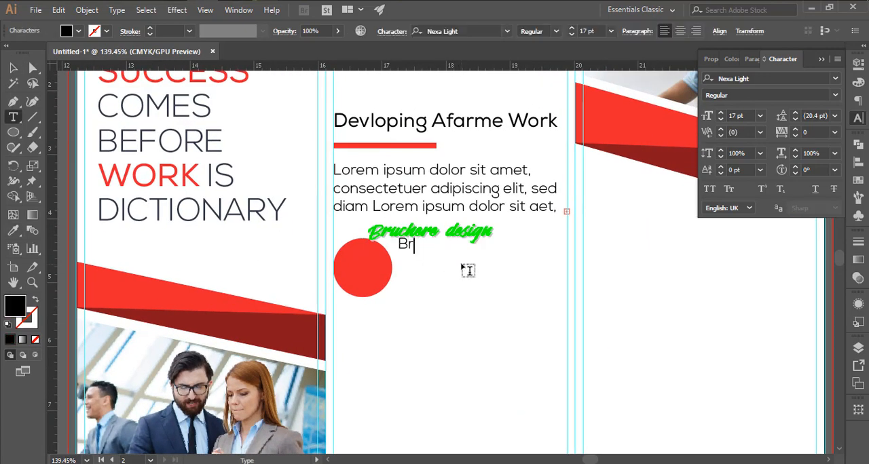
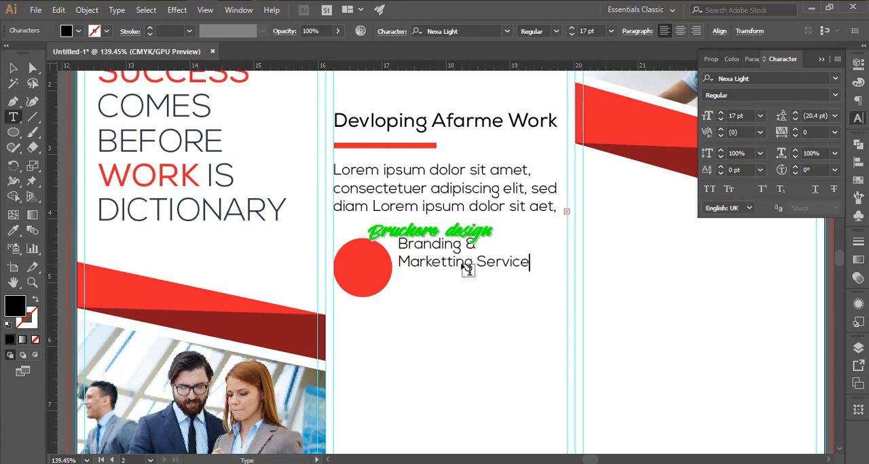
- Set the font of both label lines, "Branding &" and "Marketting Service", to NexaRegular
{"action": "left_click", "coordinate": [747, 79]}
{"action": "left_click", "coordinate": [834, 95]}
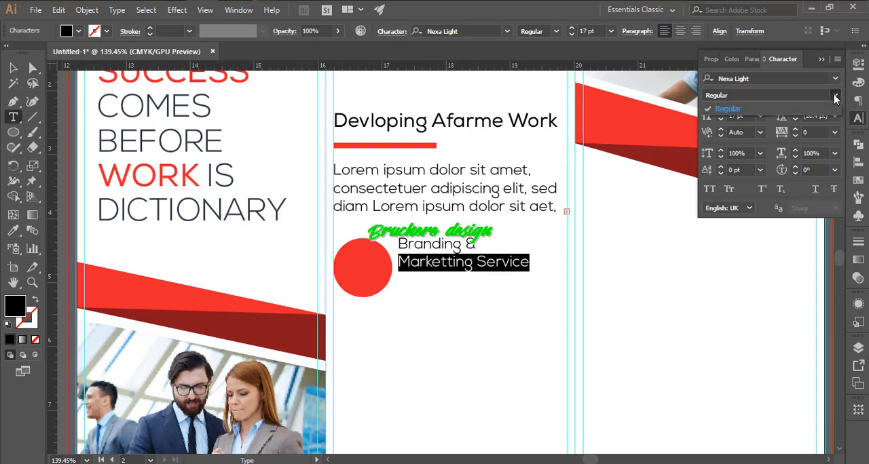
{"action": "left_click", "coordinate": [835, 78]}
{"action": "left_click", "coordinate": [650, 129]}
{"action": "left_click", "coordinate": [441, 244]}
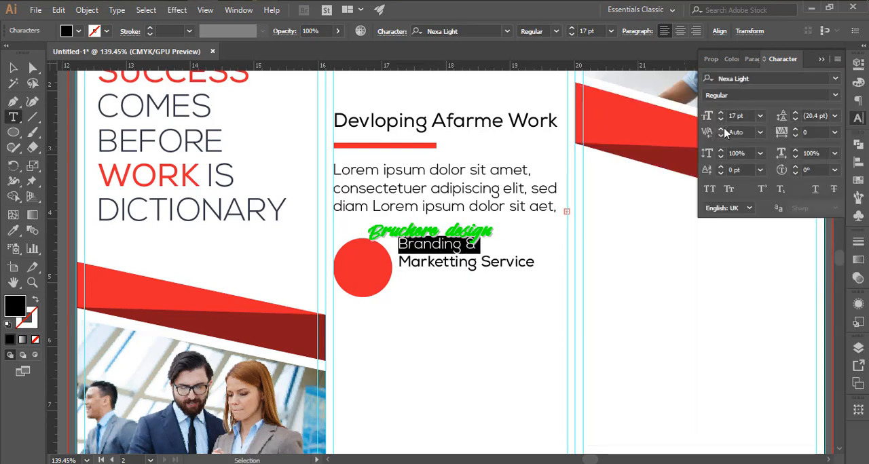
{"action": "left_click", "coordinate": [835, 79]}
{"action": "scroll", "coordinate": [668, 117], "scroll_direction": "up", "scroll_amount": 1}
{"action": "left_click", "coordinate": [661, 117]}
{"action": "key", "text": "Escape"}
- Color the "Branding &" line of the label red, matching the circle beside it
{"action": "left_click", "coordinate": [407, 293]}
{"action": "left_click_drag", "start_coordinate": [425, 283], "coordinate": [477, 309]}
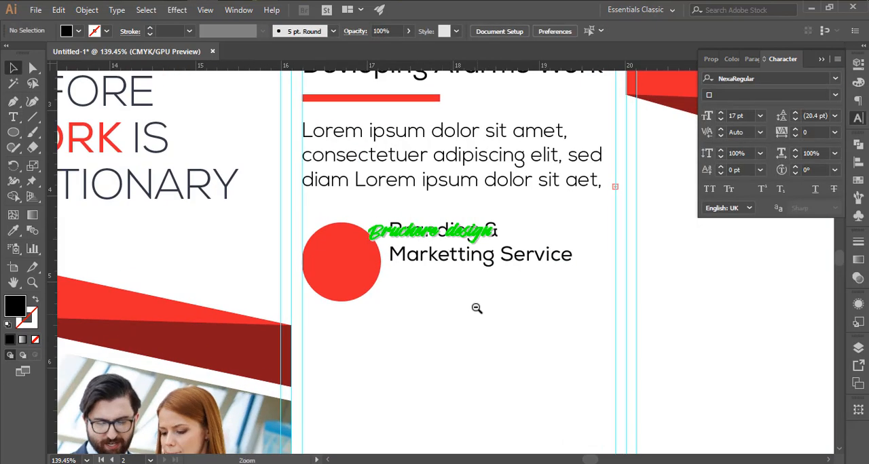
{"action": "double_click", "coordinate": [502, 232]}
{"action": "left_click_drag", "start_coordinate": [502, 232], "coordinate": [48, 231]}
{"action": "key", "text": "Escape"}
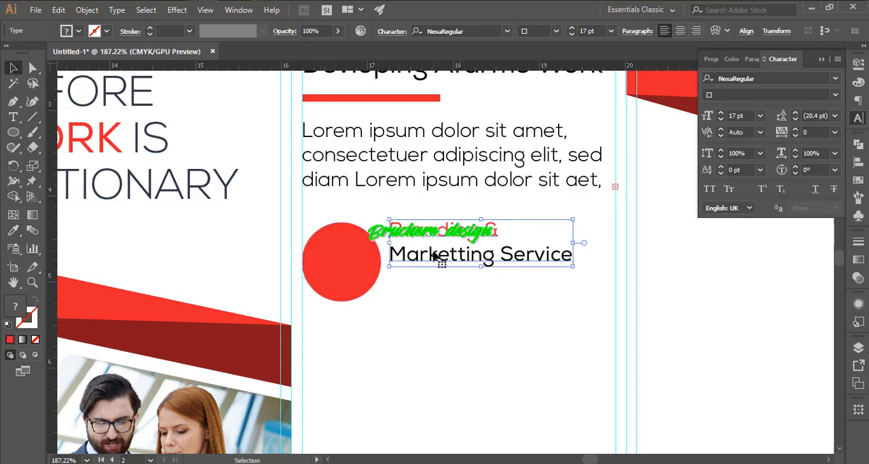
{"action": "left_click", "coordinate": [457, 318]}
{"action": "scroll", "coordinate": [456, 318], "scroll_direction": "down", "scroll_amount": 1}
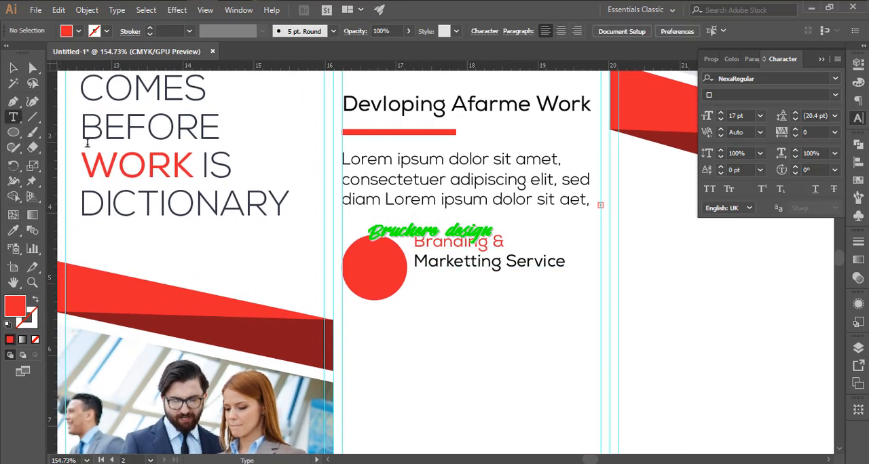
- Add a text area below "Marketting Service" with three lines of "Lorem ipsum dolor sit amet, consectetuer" filler in Nexa Light, 12 pt
{"action": "left_click", "coordinate": [414, 202]}
{"action": "key", "text": "Escape"}
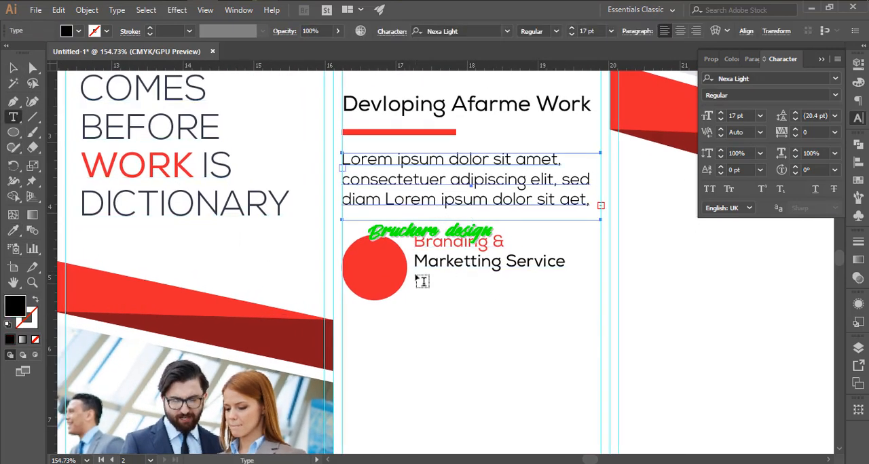
{"action": "left_click_drag", "start_coordinate": [413, 277], "coordinate": [602, 323]}
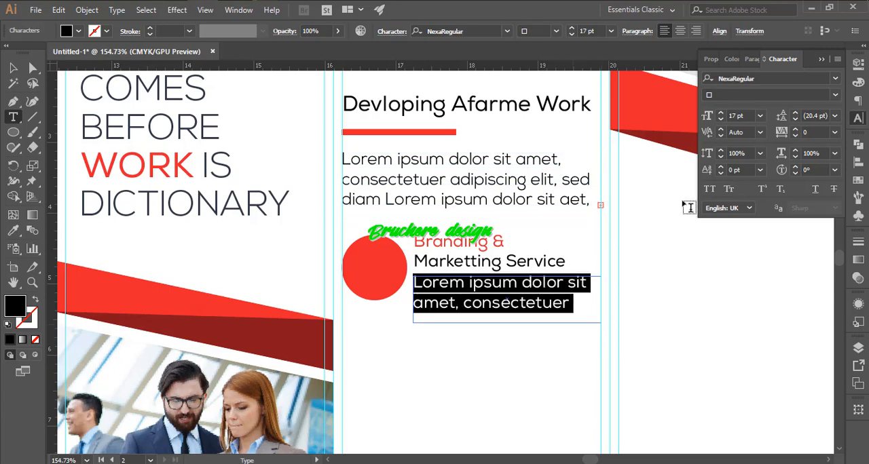
{"action": "left_click", "coordinate": [835, 78]}
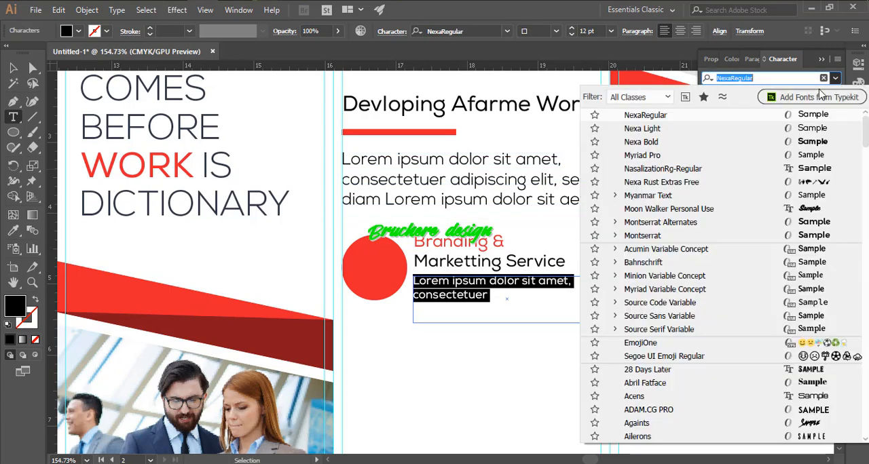
{"action": "left_click", "coordinate": [679, 114]}
{"action": "left_click", "coordinate": [497, 293]}
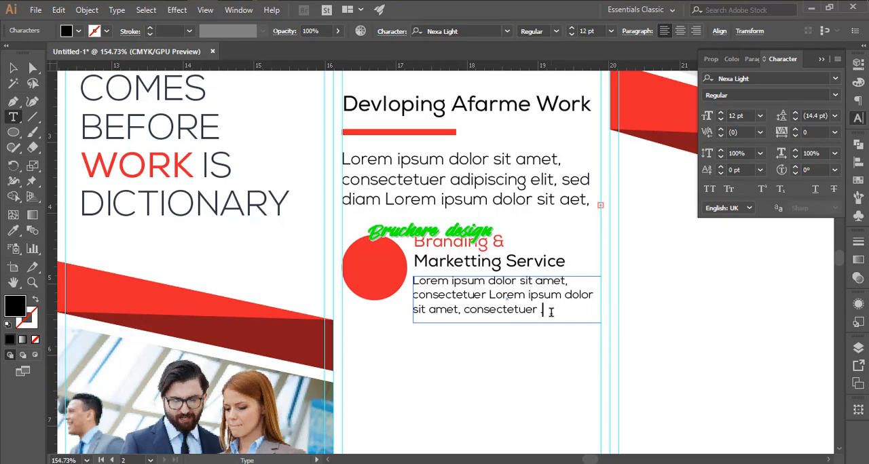
{"action": "key", "text": "Escape"}
{"action": "left_click", "coordinate": [467, 349]}
- Duplicate the circle, label and description twice downward to make three stacked service items
{"action": "left_click_drag", "start_coordinate": [461, 351], "coordinate": [434, 351]}
{"action": "left_click_drag", "start_coordinate": [448, 346], "coordinate": [401, 252]}
{"action": "left_click_drag", "start_coordinate": [421, 254], "coordinate": [356, 186]}
{"action": "left_click_drag", "start_coordinate": [409, 203], "coordinate": [418, 331]}
{"action": "left_click", "coordinate": [483, 391]}
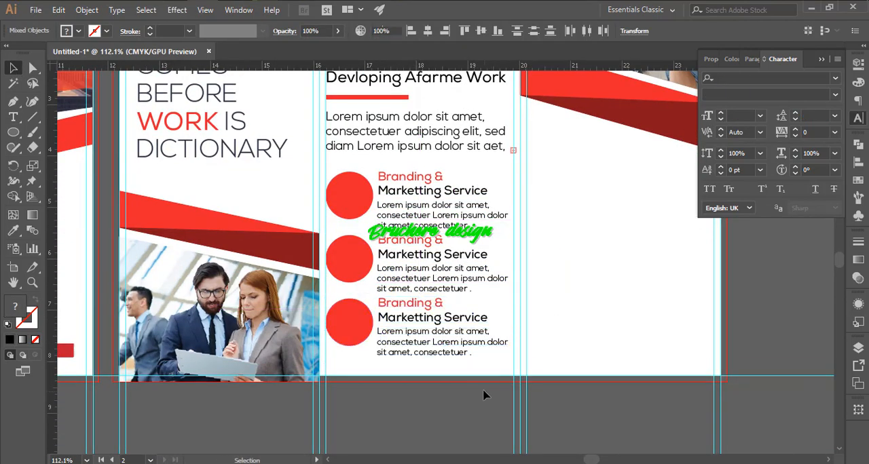
- Move the top service item slightly up toward the body text
{"action": "scroll", "coordinate": [475, 305], "scroll_direction": "up", "scroll_amount": 3}
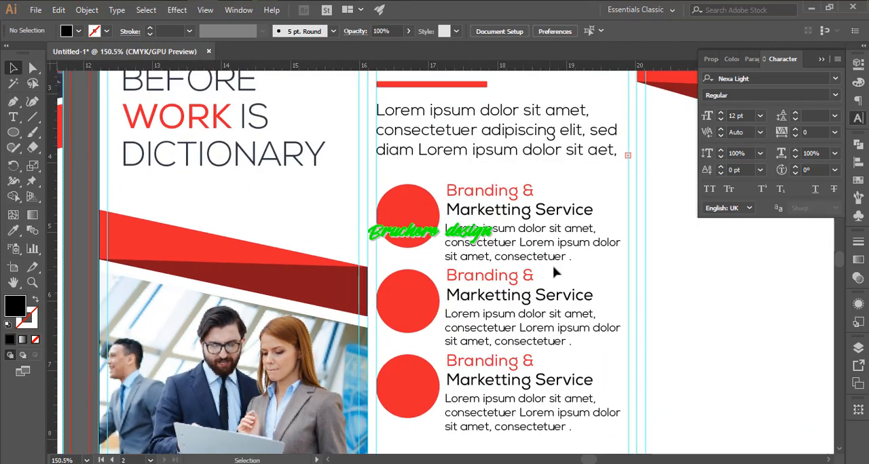
{"action": "left_click", "coordinate": [432, 203]}
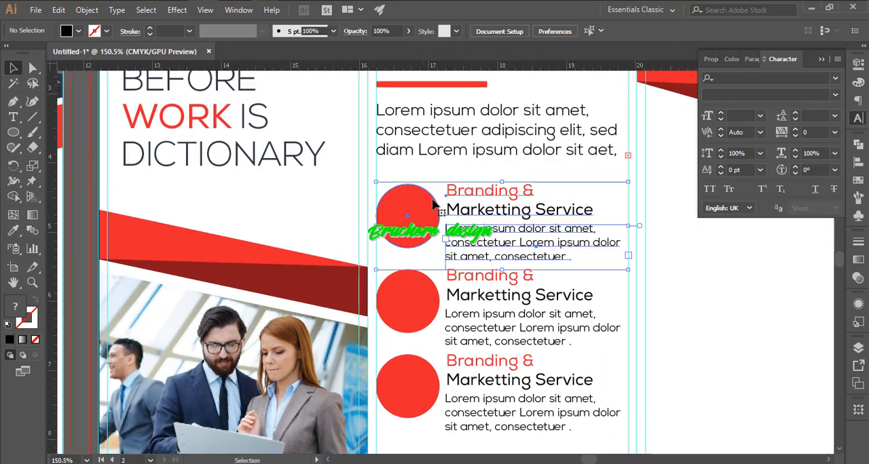
{"action": "left_click_drag", "start_coordinate": [466, 228], "coordinate": [463, 179]}
{"action": "key", "text": "ctrl+z"}
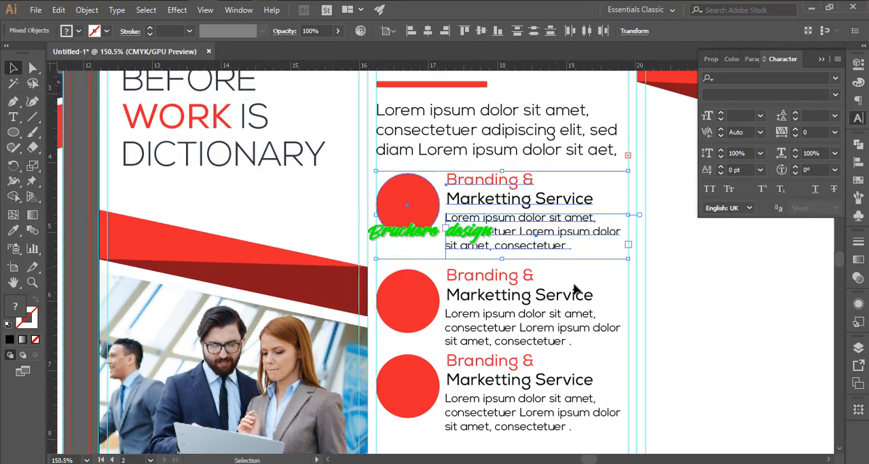
{"action": "left_click", "coordinate": [574, 284]}
{"action": "left_click", "coordinate": [659, 322]}
{"action": "left_click_drag", "start_coordinate": [393, 263], "coordinate": [405, 235]}
{"action": "key", "text": "ctrl+z"}
{"action": "left_click", "coordinate": [659, 341]}
{"action": "key", "text": "ctrl+shift+z"}
- Group the circle, label and description of each service item separately
{"action": "scroll", "coordinate": [662, 347], "scroll_direction": "down", "scroll_amount": 4}
{"action": "key", "text": "ctrl+g"}
{"action": "left_click", "coordinate": [525, 195]}
{"action": "left_click", "coordinate": [502, 133]}
{"action": "left_click_drag", "start_coordinate": [501, 131], "coordinate": [518, 248]}
{"action": "left_click", "coordinate": [511, 195]}
{"action": "left_click_drag", "start_coordinate": [391, 149], "coordinate": [516, 220]}
{"action": "left_click", "coordinate": [680, 258]}
{"action": "left_click_drag", "start_coordinate": [669, 230], "coordinate": [475, 161]}
{"action": "left_click", "coordinate": [440, 182], "text": "shift"}
{"action": "key", "text": "ctrl+g"}
- Move the lowest service item slightly down to widen its gap from the middle one
{"action": "left_click", "coordinate": [510, 304], "text": "shift"}
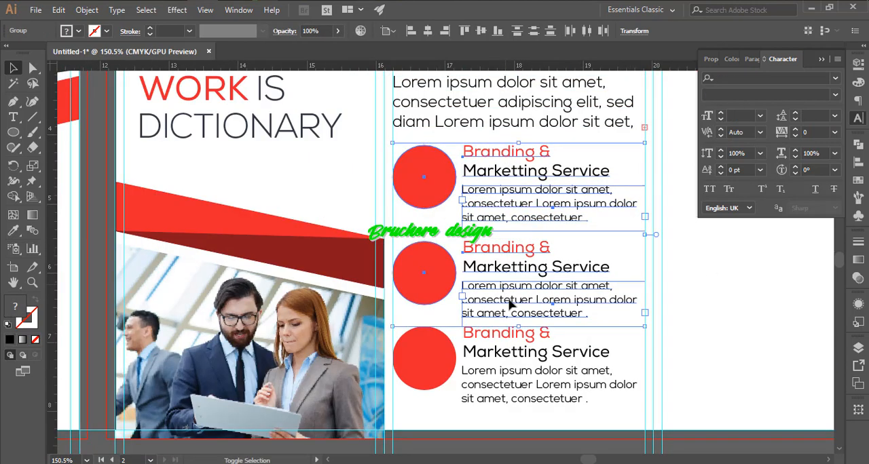
{"action": "key", "text": "a"}
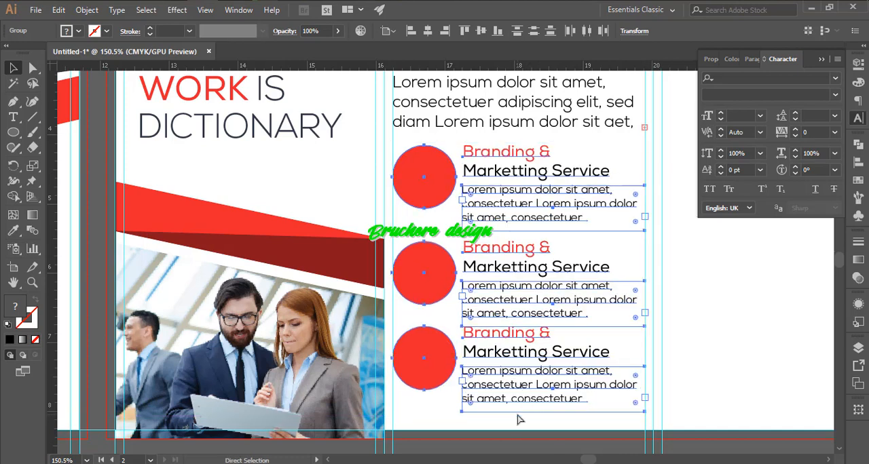
{"action": "left_click_drag", "start_coordinate": [526, 371], "coordinate": [543, 380]}
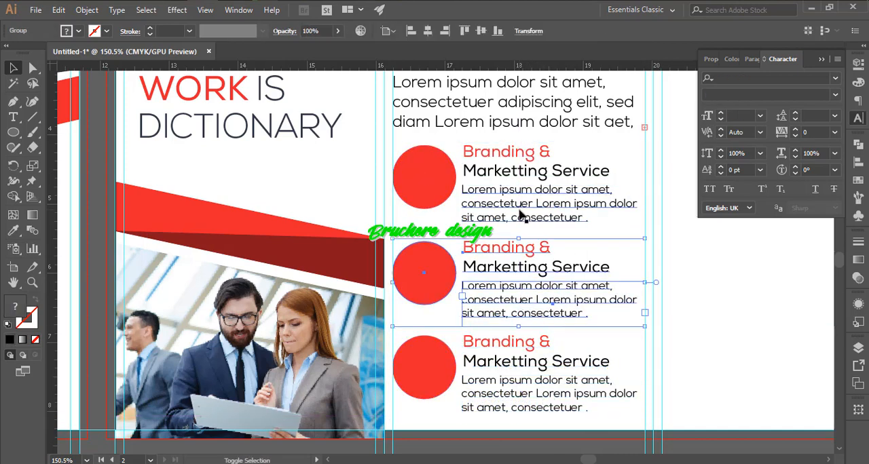
- Distribute the three service item groups evenly in the vertical direction, aligned by their top edges
{"action": "left_click", "coordinate": [860, 120]}
{"action": "left_click", "coordinate": [858, 163]}
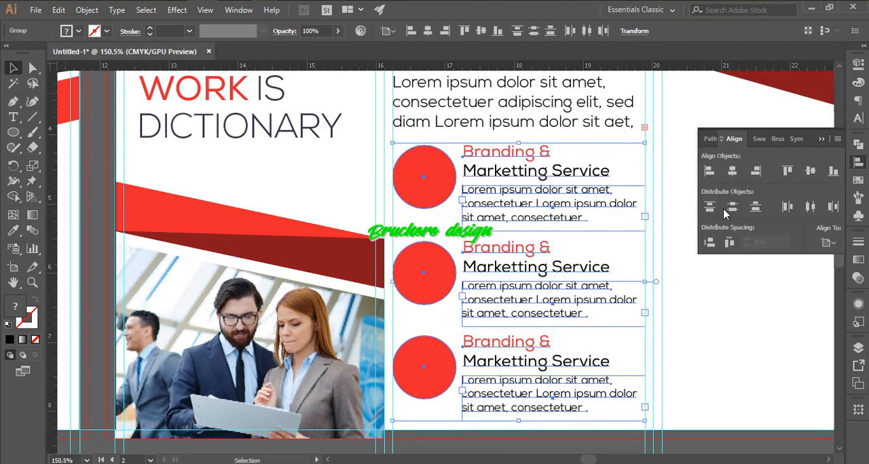
{"action": "left_click", "coordinate": [563, 189]}
{"action": "left_click", "coordinate": [709, 208]}
{"action": "key", "text": "ctrl+z"}
{"action": "left_click", "coordinate": [758, 209]}
{"action": "key", "text": "ctrl+z"}
{"action": "left_click", "coordinate": [733, 210]}
{"action": "key", "text": "ctrl+z"}
{"action": "left_click", "coordinate": [828, 243]}
{"action": "left_click", "coordinate": [801, 256]}
{"action": "left_click", "coordinate": [710, 207]}
- Fill the middle service item's circle with the dark navy sampled from the color squares beside the first page
{"action": "left_click", "coordinate": [712, 292]}
{"action": "left_click_drag", "start_coordinate": [711, 292], "coordinate": [464, 247], "text": "ctrl"}
{"action": "left_click", "coordinate": [464, 247]}
{"action": "left_click", "coordinate": [441, 268]}
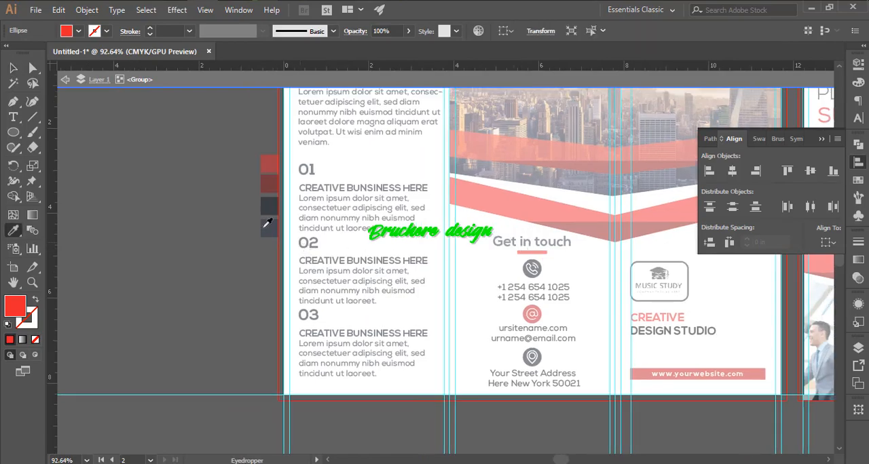
{"action": "left_click", "coordinate": [270, 209]}
{"action": "key", "text": "v"}
{"action": "double_click", "coordinate": [223, 217]}
{"action": "left_click_drag", "start_coordinate": [753, 268], "coordinate": [444, 219]}
{"action": "left_click_drag", "start_coordinate": [466, 179], "coordinate": [438, 242]}
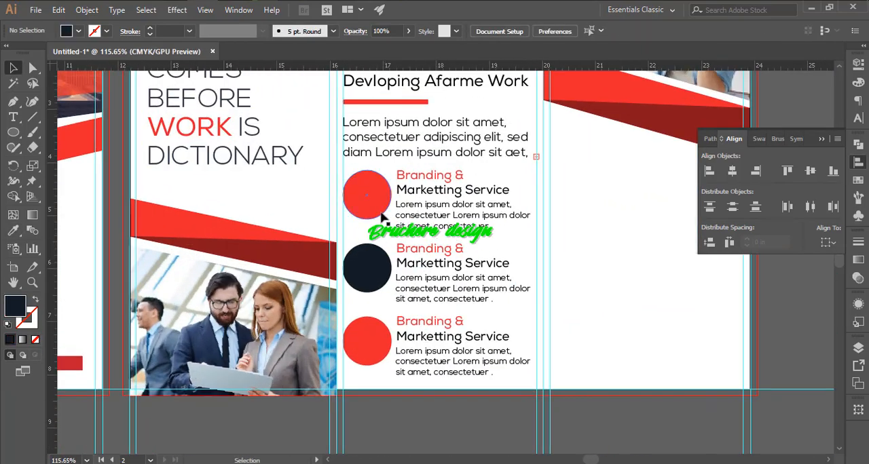
- Place the gear icon 004-settings-1.eps in the blank area of the last panel, shrink it and embed it
{"action": "key", "text": "ctrl+shift+p"}
{"action": "left_click", "coordinate": [68, 335]}
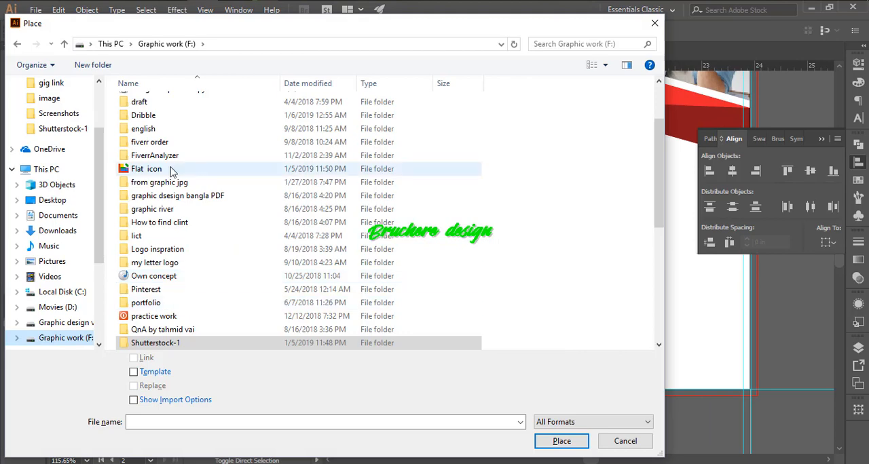
{"action": "double_click", "coordinate": [228, 224]}
{"action": "double_click", "coordinate": [159, 118]}
{"action": "double_click", "coordinate": [159, 106]}
{"action": "double_click", "coordinate": [178, 145]}
{"action": "left_click", "coordinate": [570, 240]}
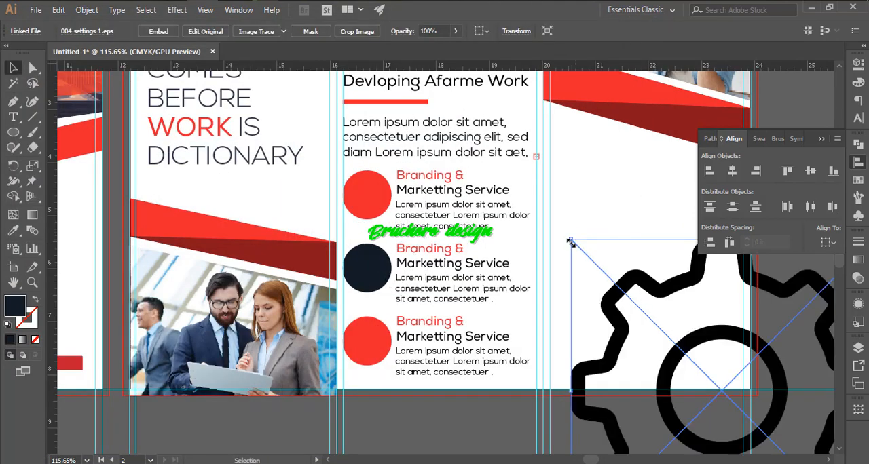
{"action": "left_click_drag", "start_coordinate": [570, 240], "coordinate": [687, 357], "text": "alt+shift"}
{"action": "left_click_drag", "start_coordinate": [723, 386], "coordinate": [613, 224]}
{"action": "left_click", "coordinate": [146, 34]}
- Fill the gear icon with white and move it onto the center of the top red circle
{"action": "left_click", "coordinate": [78, 31]}
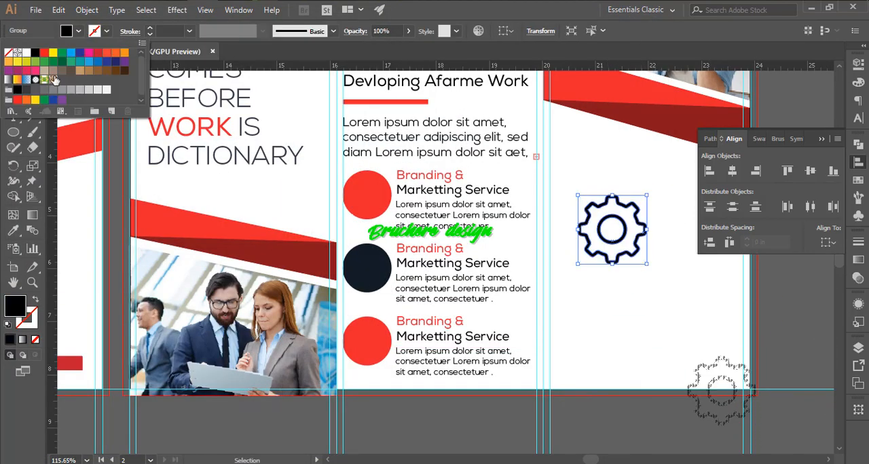
{"action": "left_click", "coordinate": [24, 55]}
{"action": "left_click", "coordinate": [619, 215]}
{"action": "left_click", "coordinate": [649, 218]}
{"action": "left_click", "coordinate": [632, 215]}
{"action": "left_click_drag", "start_coordinate": [646, 196], "coordinate": [369, 188], "text": "alt+shift"}
{"action": "left_click", "coordinate": [365, 199], "text": "shift"}
- Scale the gear icon uniformly to 63% about its center so it fits inside the red circle
{"action": "left_click", "coordinate": [615, 168]}
{"action": "left_click", "coordinate": [614, 229]}
{"action": "left_click_drag", "start_coordinate": [313, 165], "coordinate": [577, 285], "text": "ctrl"}
{"action": "key", "text": "s"}
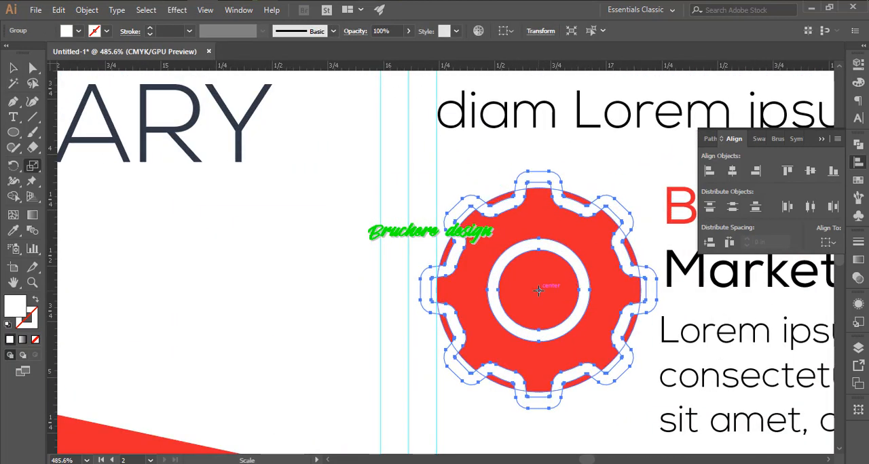
{"action": "key", "text": "super"}
{"action": "left_click", "coordinate": [539, 291], "text": "alt"}
{"action": "type", "text": "80"}
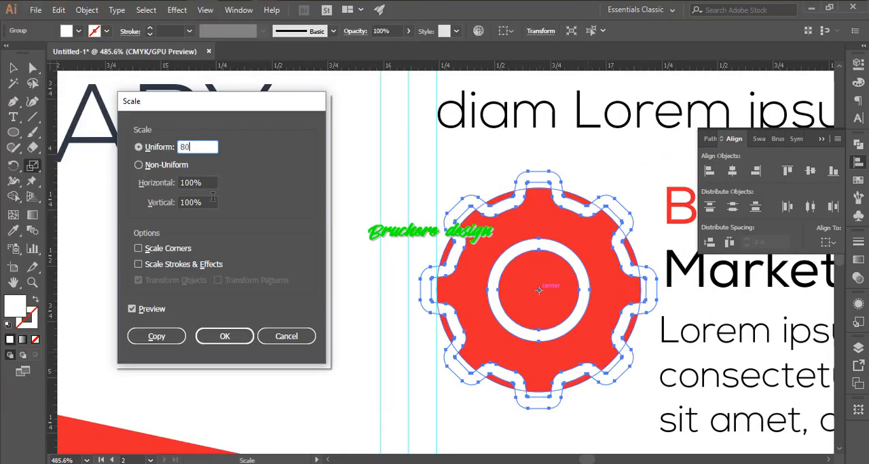
{"action": "left_click", "coordinate": [144, 311]}
{"action": "left_click", "coordinate": [188, 148]}
{"action": "key", "text": "Down"}
{"action": "key", "text": "Down"}
{"action": "key", "text": "Down"}
{"action": "key", "text": "Down"}
{"action": "key", "text": "Down"}
{"action": "key", "text": "Down"}
{"action": "key", "text": "Down"}
{"action": "key", "text": "Down"}
{"action": "key", "text": "Down"}
{"action": "key", "text": "Down"}
{"action": "key", "text": "Down"}
{"action": "key", "text": "Down"}
{"action": "key", "text": "Down"}
{"action": "key", "text": "Down"}
{"action": "key", "text": "Down"}
{"action": "key", "text": "Down"}
{"action": "key", "text": "Down"}
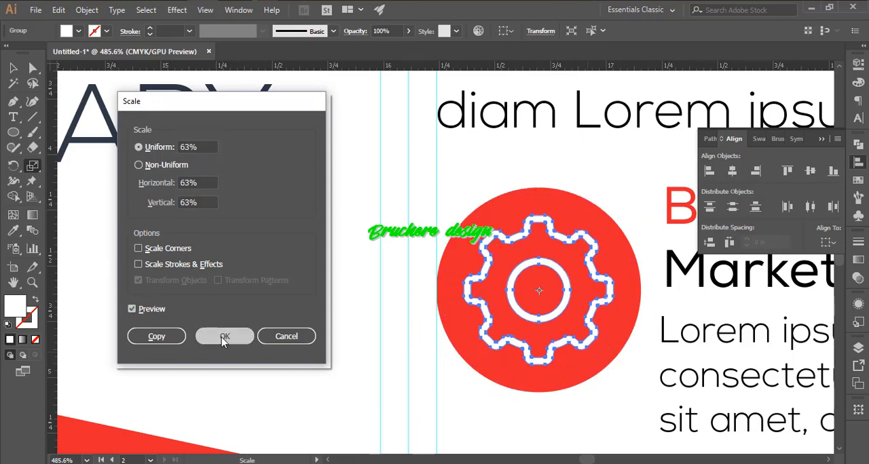
{"action": "left_click", "coordinate": [223, 337]}
{"action": "key", "text": "v"}
{"action": "left_click", "coordinate": [346, 326]}
{"action": "left_click", "coordinate": [451, 309], "text": "ctrl+alt"}
- Place the bulb icon 003-idea.eps in the blank area of the last panel, shrink it and embed it
{"action": "left_click_drag", "start_coordinate": [637, 363], "coordinate": [505, 281]}
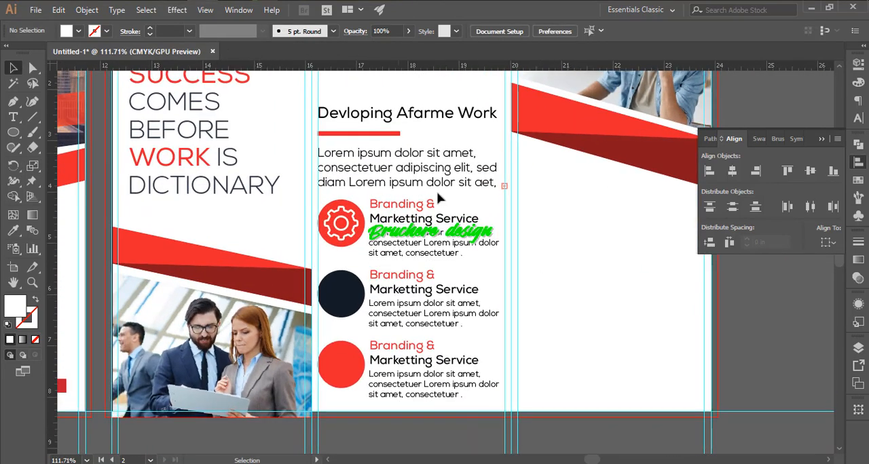
{"action": "key", "text": "ctrl+shift+p"}
{"action": "double_click", "coordinate": [145, 129]}
{"action": "left_click", "coordinate": [540, 248]}
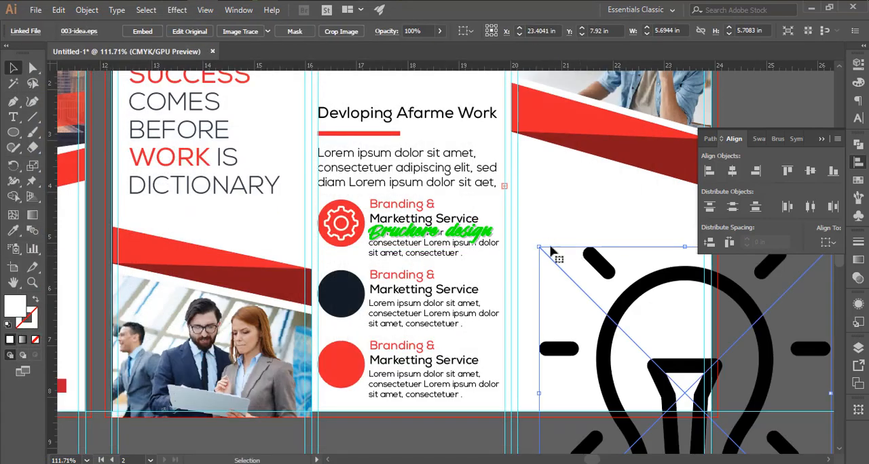
{"action": "left_click_drag", "start_coordinate": [538, 247], "coordinate": [631, 320]}
{"action": "left_click_drag", "start_coordinate": [658, 361], "coordinate": [576, 241]}
{"action": "left_click", "coordinate": [142, 31]}
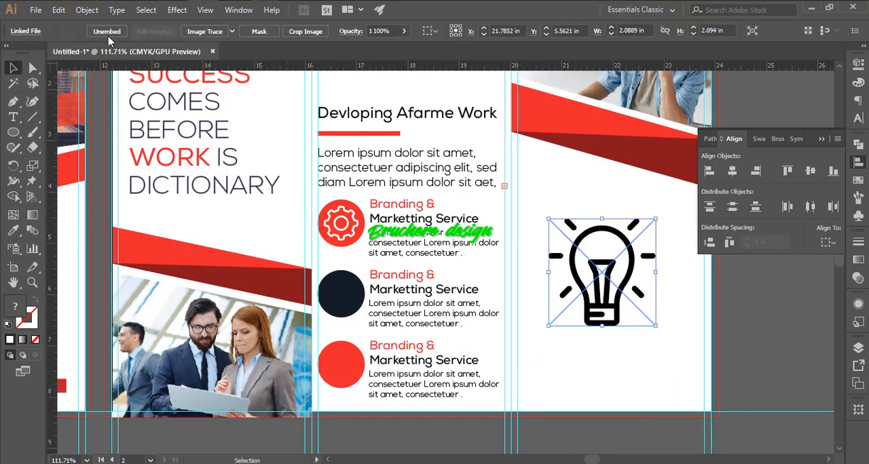
- Try filling the bulb icon with white and moving it onto the navy circle, and undo the changes
{"action": "left_click", "coordinate": [79, 32]}
{"action": "left_click", "coordinate": [79, 31]}
{"action": "left_click", "coordinate": [78, 31]}
{"action": "left_click", "coordinate": [24, 54]}
{"action": "left_click", "coordinate": [596, 298]}
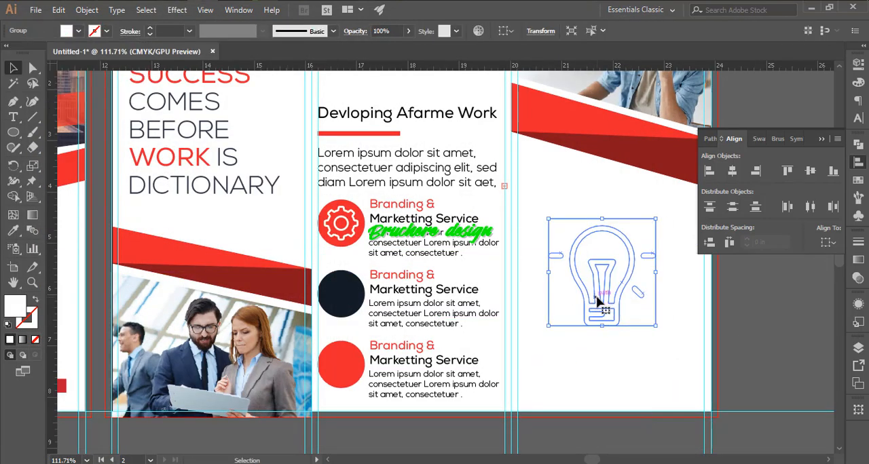
{"action": "left_click_drag", "start_coordinate": [548, 218], "coordinate": [561, 230]}
{"action": "left_click_drag", "start_coordinate": [591, 254], "coordinate": [335, 273]}
{"action": "key", "text": "ctrl+z"}
{"action": "left_click", "coordinate": [589, 219]}
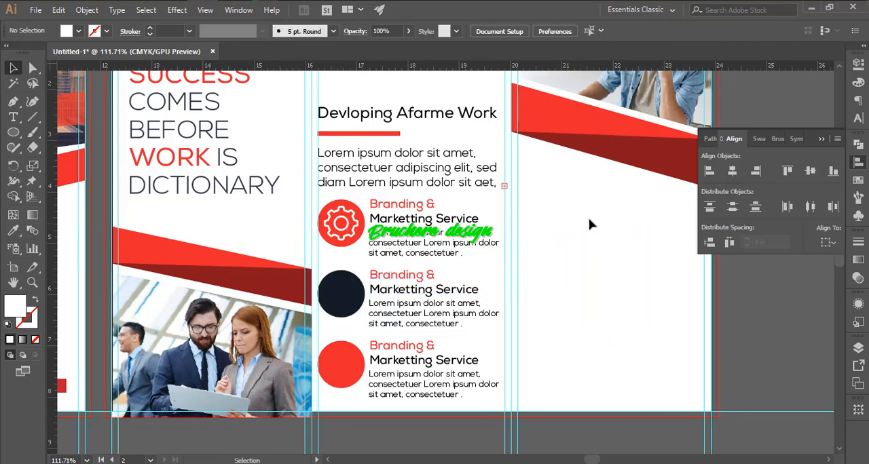
{"action": "key", "text": "ctrl+z"}
{"action": "key", "text": "ctrl+z"}
- Ungroup the bulb icon into its separate parts
{"action": "right_click", "coordinate": [590, 266]}
{"action": "left_click_drag", "start_coordinate": [548, 218], "coordinate": [676, 340]}
{"action": "left_click", "coordinate": [642, 366]}
{"action": "left_click", "coordinate": [644, 357]}
{"action": "right_click", "coordinate": [592, 268]}
{"action": "left_click", "coordinate": [642, 364]}
- Move the bulb icon onto the navy circle and shrink it proportionally to fit inside
{"action": "left_click", "coordinate": [582, 220]}
{"action": "left_click_drag", "start_coordinate": [592, 301], "coordinate": [331, 328]}
{"action": "scroll", "coordinate": [314, 325], "scroll_direction": "up", "scroll_amount": 5}
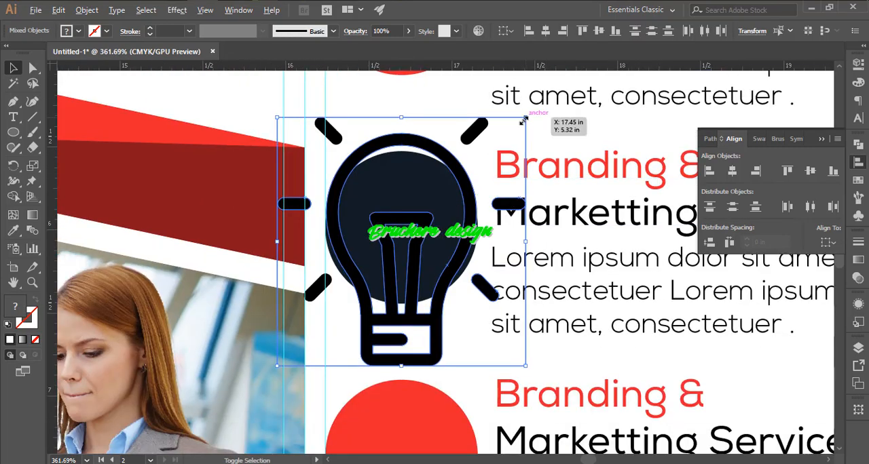
{"action": "left_click_drag", "start_coordinate": [524, 120], "coordinate": [454, 184]}
{"action": "key", "text": "ctrl+8"}
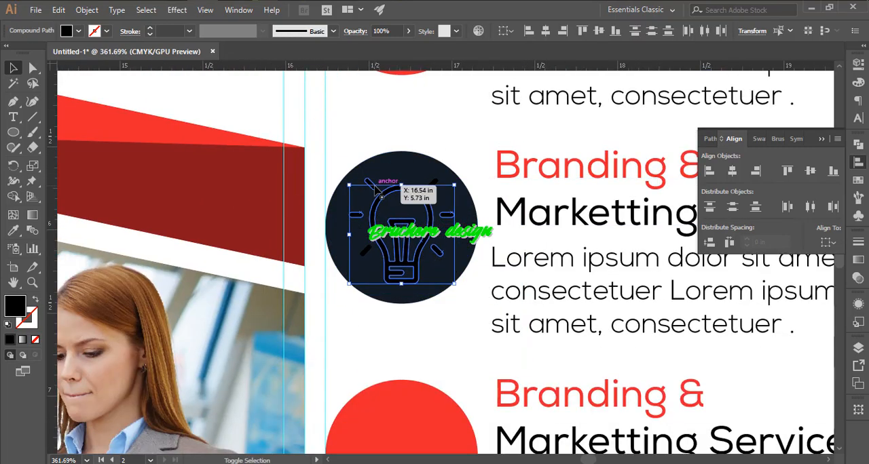
- Fill the bulb outline and all of its rays with white, including the clipped diagonal rays
{"action": "scroll", "coordinate": [434, 187], "scroll_direction": "up", "scroll_amount": 5}
{"action": "double_click", "coordinate": [470, 192]}
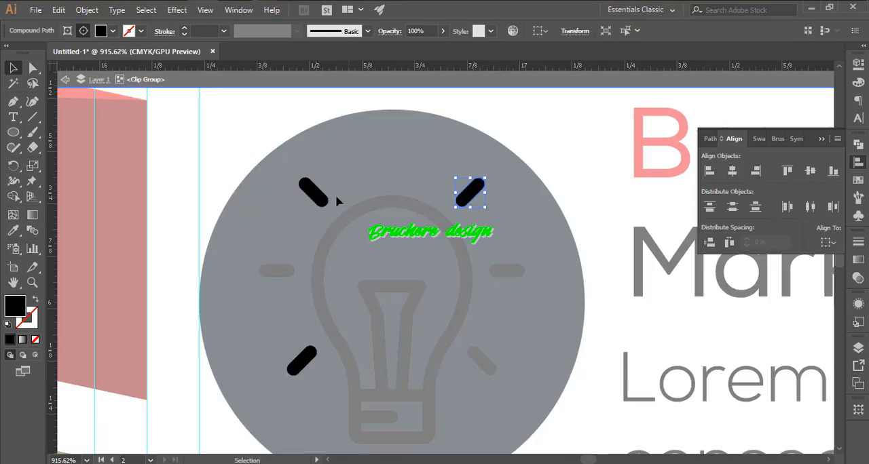
{"action": "left_click", "coordinate": [113, 31]}
{"action": "left_click", "coordinate": [27, 57]}
{"action": "key", "text": "Escape"}
{"action": "left_click", "coordinate": [320, 269]}
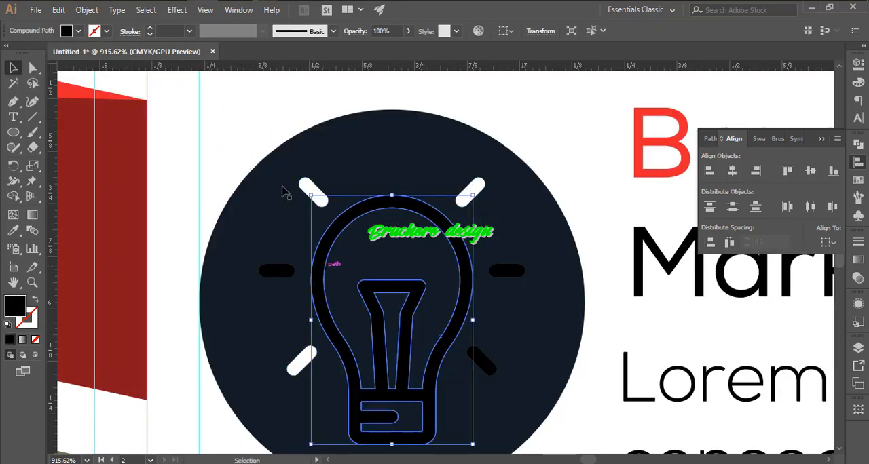
{"action": "left_click", "coordinate": [78, 31]}
{"action": "left_click", "coordinate": [28, 57]}
{"action": "left_click", "coordinate": [199, 145]}
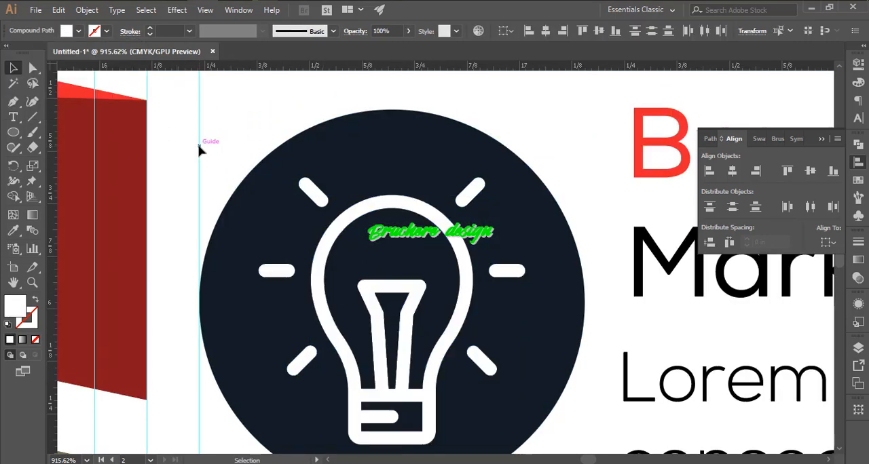
- Select all parts of the white bulb icon and shrink it proportionally so it sits centred with more margin in the navy circle
{"action": "left_click_drag", "start_coordinate": [303, 141], "coordinate": [456, 211]}
{"action": "left_click", "coordinate": [473, 163]}
{"action": "key", "text": "ctrl+shift+a"}
{"action": "left_click_drag", "start_coordinate": [431, 157], "coordinate": [476, 234]}
{"action": "left_click", "coordinate": [576, 199]}
{"action": "left_click", "coordinate": [208, 123]}
{"action": "left_click_drag", "start_coordinate": [256, 121], "coordinate": [540, 446]}
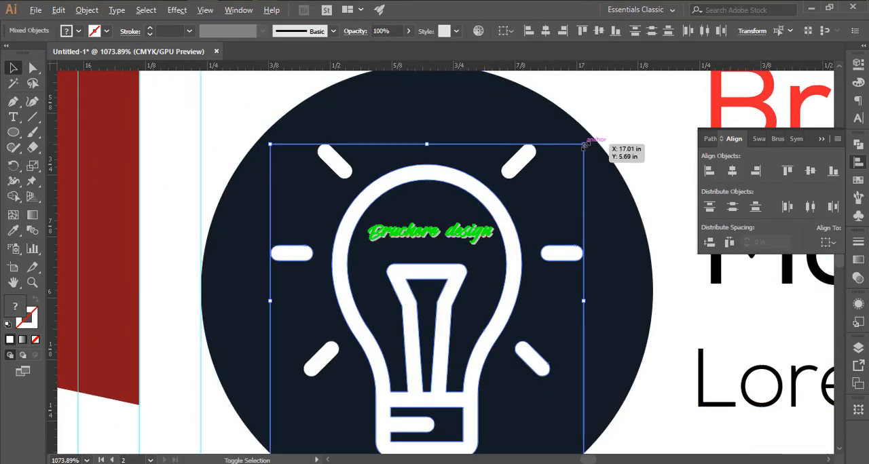
{"action": "left_click", "coordinate": [623, 124]}
{"action": "scroll", "coordinate": [301, 204], "scroll_direction": "down", "scroll_amount": 6}
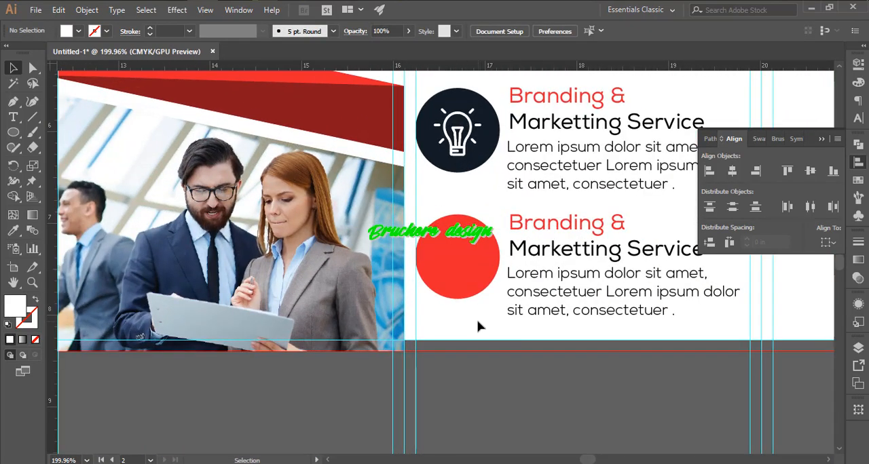
- Place the 011-shopping-cart-1.eps icon near the third service item's red circle
{"action": "key", "text": "ctrl+shift+p"}
{"action": "scroll", "coordinate": [246, 285], "scroll_direction": "down", "scroll_amount": 3}
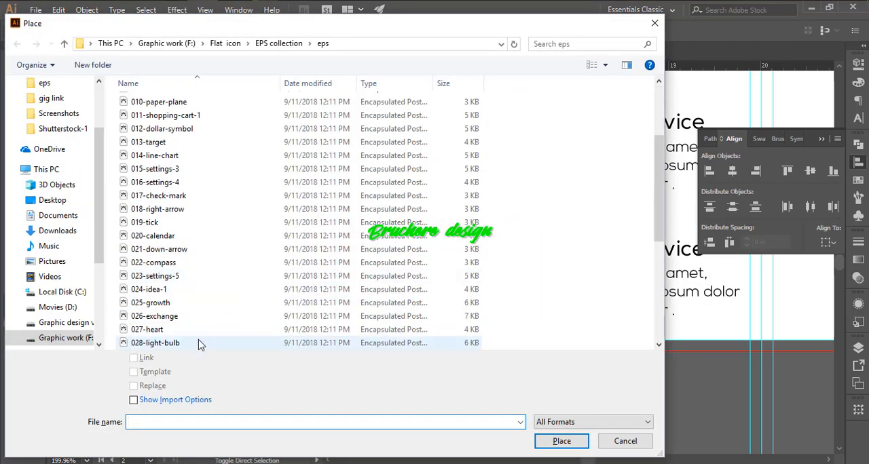
{"action": "scroll", "coordinate": [200, 339], "scroll_direction": "down", "scroll_amount": 4}
{"action": "scroll", "coordinate": [204, 333], "scroll_direction": "up", "scroll_amount": 7}
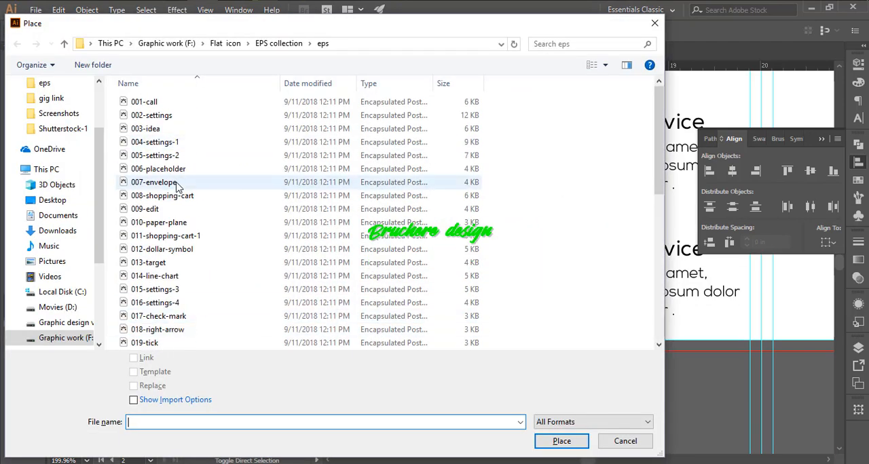
{"action": "left_click", "coordinate": [410, 213]}
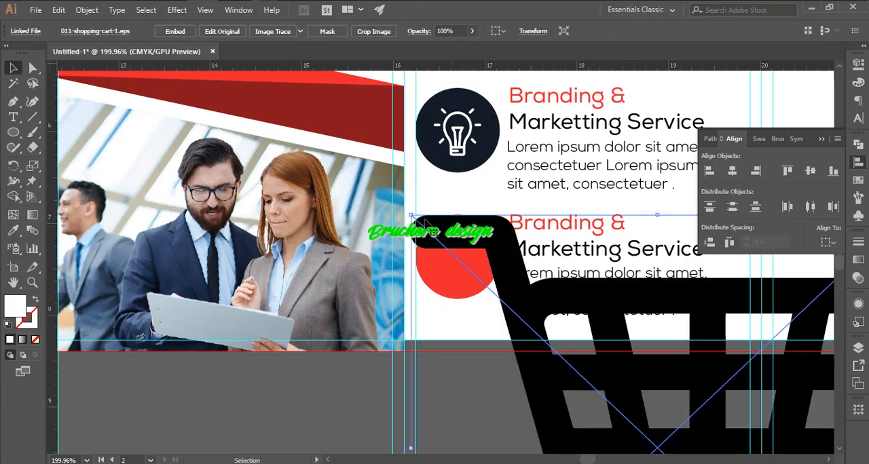
- Shrink the placed shopping cart icon and move it into the centre of the red circle
{"action": "left_click_drag", "start_coordinate": [411, 214], "coordinate": [606, 400]}
{"action": "left_click_drag", "start_coordinate": [475, 239], "coordinate": [475, 239]}
{"action": "key", "text": "ctrl+z"}
{"action": "left_click_drag", "start_coordinate": [647, 424], "coordinate": [509, 353]}
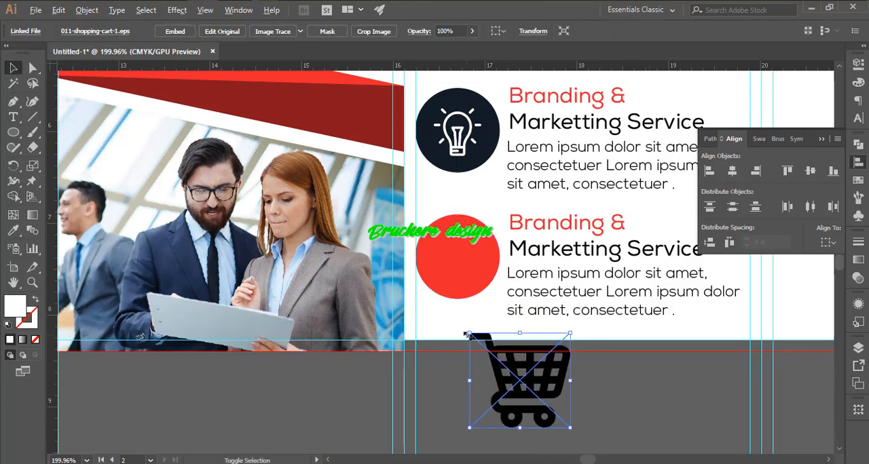
{"action": "left_click_drag", "start_coordinate": [469, 331], "coordinate": [484, 345]}
{"action": "left_click_drag", "start_coordinate": [541, 380], "coordinate": [476, 260]}
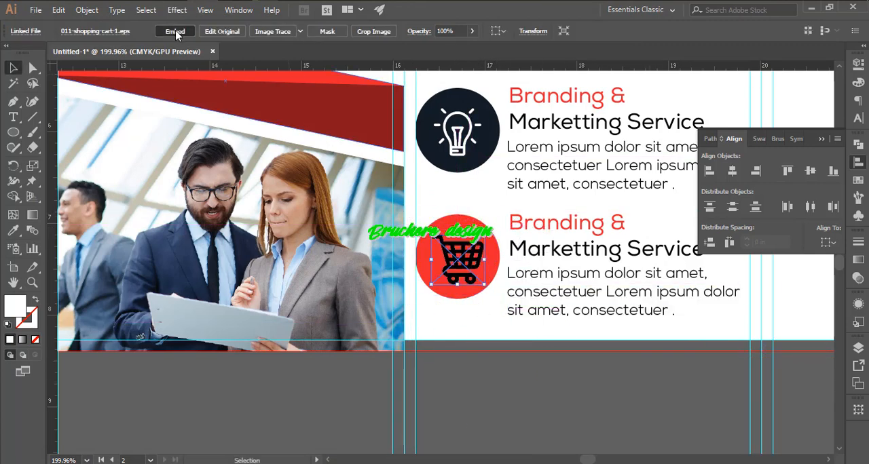
- Embed the shopping cart icon and fill it with white on the red circle
{"action": "left_click", "coordinate": [178, 34]}
{"action": "left_click", "coordinate": [96, 31]}
{"action": "left_click", "coordinate": [26, 53]}
{"action": "left_click", "coordinate": [535, 372]}
{"action": "left_click", "coordinate": [535, 372]}
{"action": "left_click_drag", "start_coordinate": [632, 306], "coordinate": [529, 307]}
{"action": "left_click_drag", "start_coordinate": [547, 237], "coordinate": [364, 269]}
{"action": "left_click_drag", "start_coordinate": [496, 282], "coordinate": [625, 288]}
{"action": "left_click_drag", "start_coordinate": [624, 288], "coordinate": [454, 264]}
{"action": "left_click", "coordinate": [388, 240], "text": "ctrl+alt"}
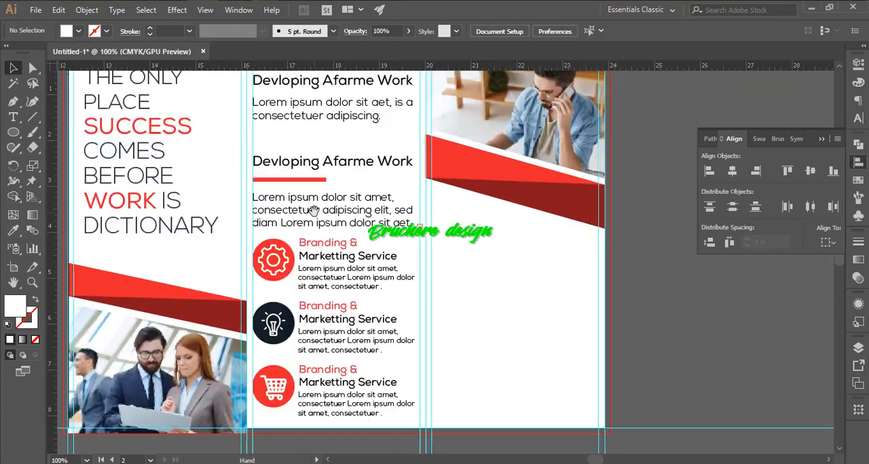
- Copy a section heading into panel 4 under the slanted band, reword it as "why Chooss us" and enlarge it to 25.11 pt
{"action": "left_click_drag", "start_coordinate": [314, 210], "coordinate": [246, 253]}
{"action": "left_click_drag", "start_coordinate": [247, 207], "coordinate": [424, 291]}
{"action": "triple_click", "coordinate": [422, 292]}
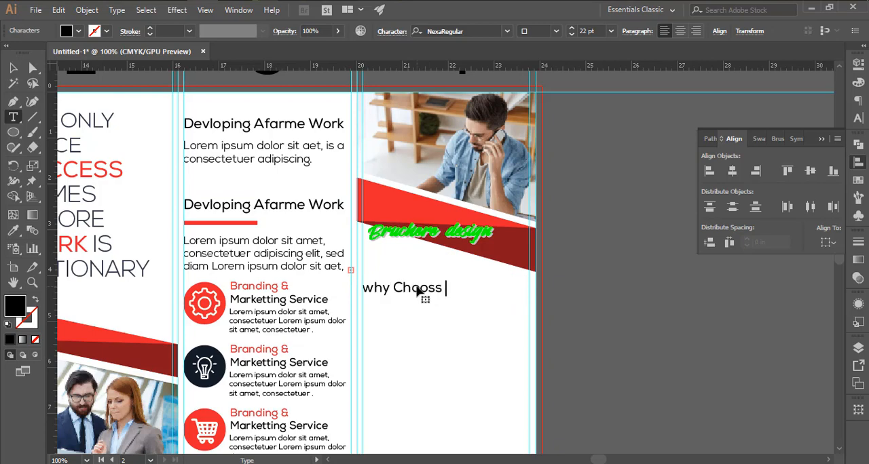
{"action": "left_click", "coordinate": [13, 68]}
{"action": "left_click_drag", "start_coordinate": [480, 275], "coordinate": [547, 289]}
{"action": "left_click_drag", "start_coordinate": [547, 288], "coordinate": [567, 247]}
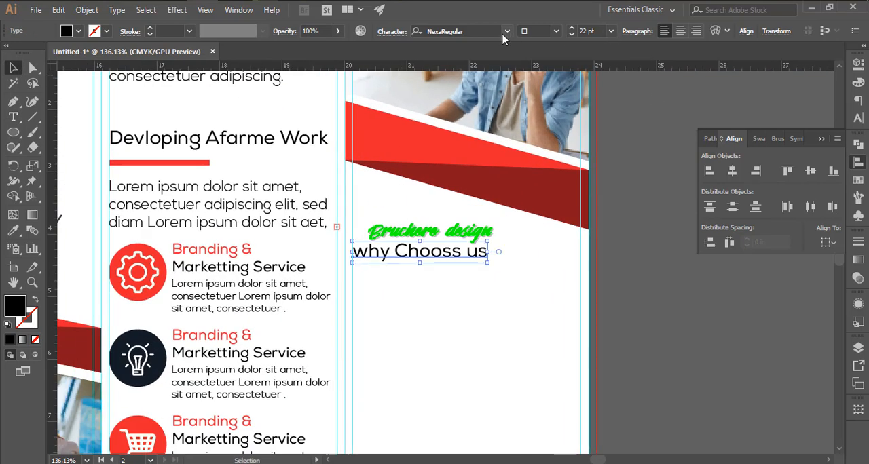
{"action": "left_click_drag", "start_coordinate": [507, 249], "coordinate": [507, 250]}
- Copy the 17 pt body paragraph beneath the "why Chooss us" heading and extend its frame to fit four lines
{"action": "left_click_drag", "start_coordinate": [337, 308], "coordinate": [378, 295]}
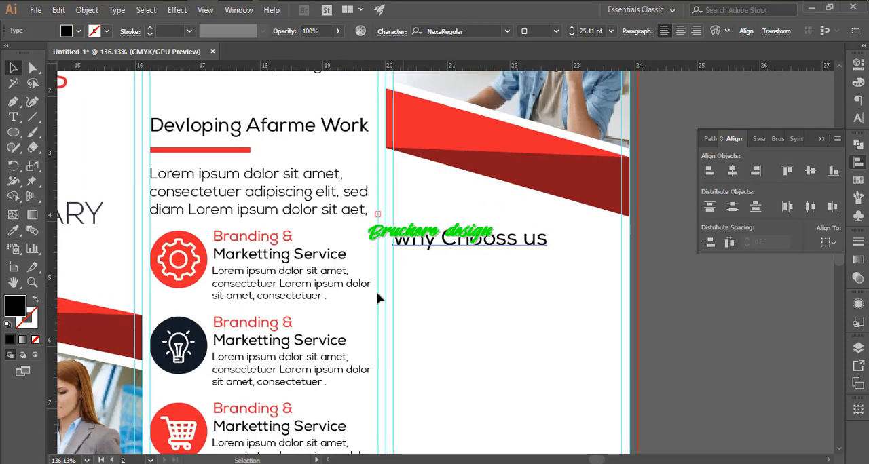
{"action": "left_click_drag", "start_coordinate": [246, 198], "coordinate": [491, 287]}
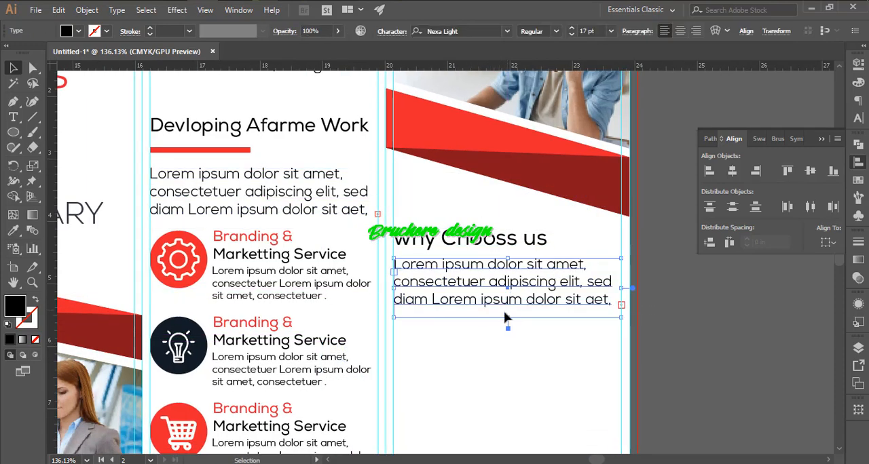
{"action": "left_click_drag", "start_coordinate": [508, 331], "coordinate": [507, 332]}
{"action": "left_click", "coordinate": [528, 359]}
{"action": "scroll", "coordinate": [528, 359], "scroll_direction": "down", "scroll_amount": 3}
{"action": "scroll", "coordinate": [526, 358], "scroll_direction": "up", "scroll_amount": 1}
- Capitalise the first word of the panel 4 heading as "Why" and colour that word red
{"action": "double_click", "coordinate": [464, 281]}
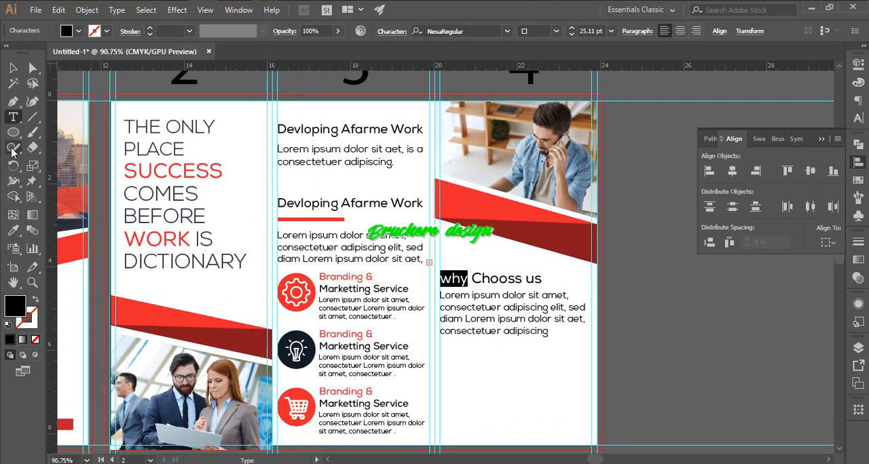
{"action": "scroll", "coordinate": [543, 338], "scroll_direction": "up", "scroll_amount": 1}
{"action": "left_click", "coordinate": [452, 277]}
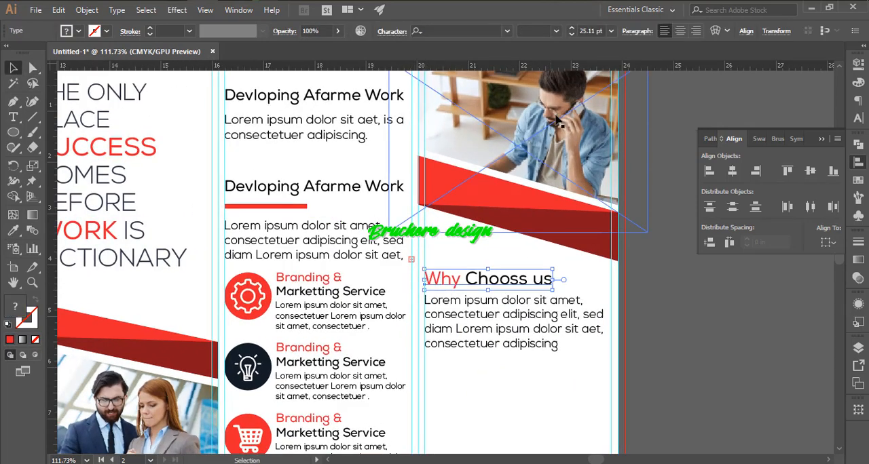
- Browse the fonts for the "Why Chooss us" heading and enlarge the heading above its paragraph
{"action": "left_click", "coordinate": [508, 31]}
{"action": "scroll", "coordinate": [493, 81], "scroll_direction": "up", "scroll_amount": 15}
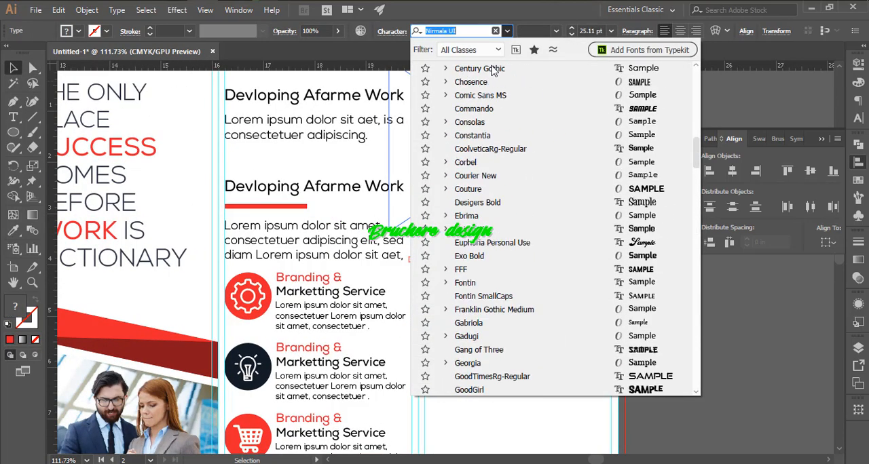
{"action": "left_click", "coordinate": [493, 81]}
{"action": "left_click", "coordinate": [604, 289]}
{"action": "left_click_drag", "start_coordinate": [571, 279], "coordinate": [514, 298]}
{"action": "left_click_drag", "start_coordinate": [514, 299], "coordinate": [492, 197]}
{"action": "left_click_drag", "start_coordinate": [441, 285], "coordinate": [500, 248]}
- Draw a red circle about 0.36 in wide at the inner margin guide below the paragraph and shrink it slightly
{"action": "left_click", "coordinate": [498, 252], "text": "ctrl"}
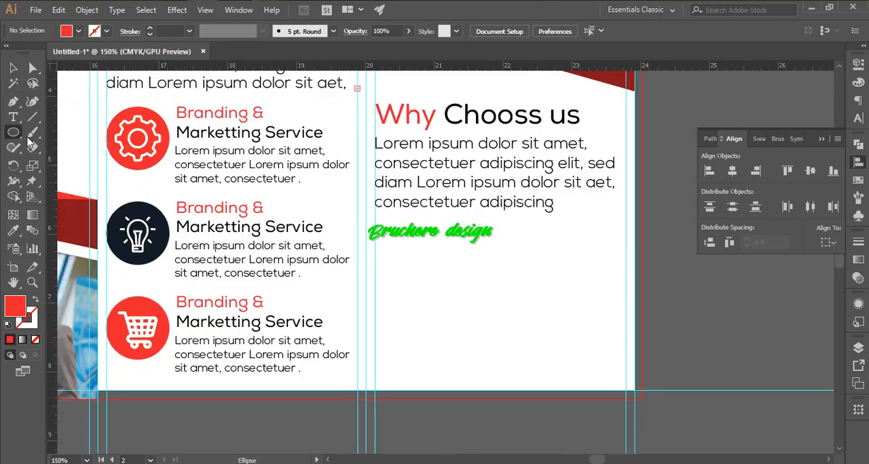
{"action": "left_click_drag", "start_coordinate": [398, 272], "coordinate": [399, 272]}
{"action": "left_click_drag", "start_coordinate": [380, 242], "coordinate": [419, 260]}
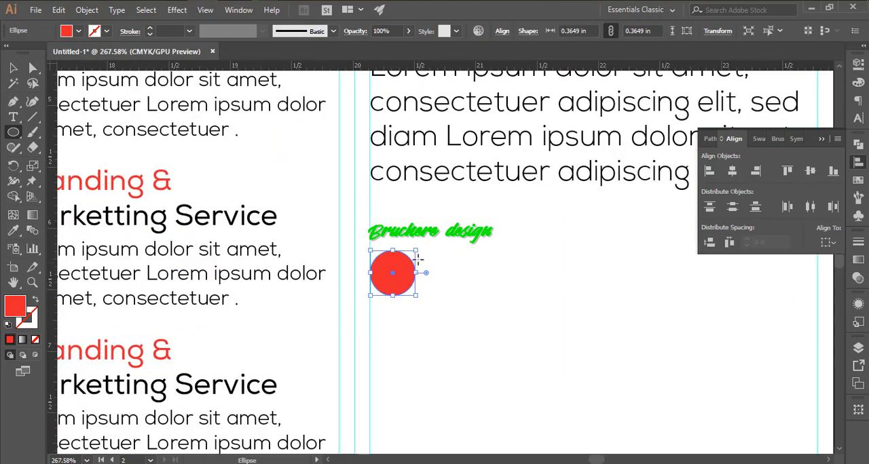
{"action": "left_click", "coordinate": [444, 262]}
{"action": "left_click_drag", "start_coordinate": [412, 292], "coordinate": [432, 279]}
{"action": "left_click", "coordinate": [448, 262]}
{"action": "key", "text": "v"}
{"action": "left_click", "coordinate": [445, 266]}
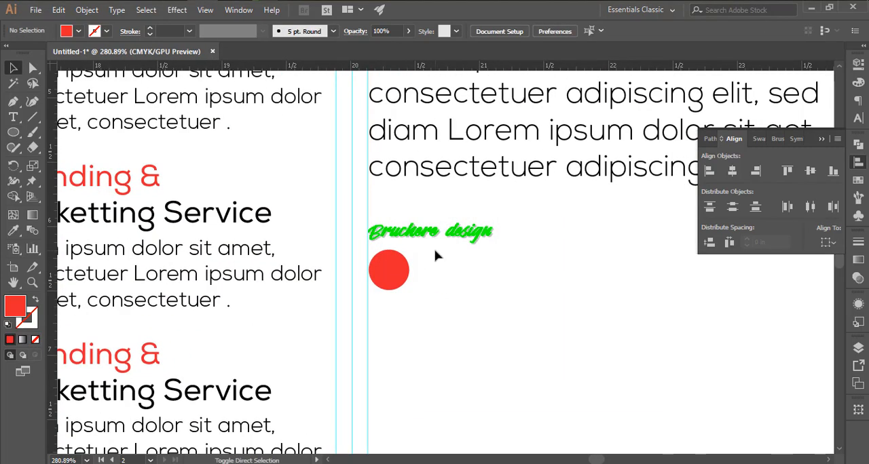
- Place the check-mark, checked and checked-symbol EPS icons from the Flat icon folder beside the small red circle
{"action": "key", "text": "ctrl+shift+p"}
{"action": "left_click", "coordinate": [294, 44]}
{"action": "left_click", "coordinate": [225, 44]}
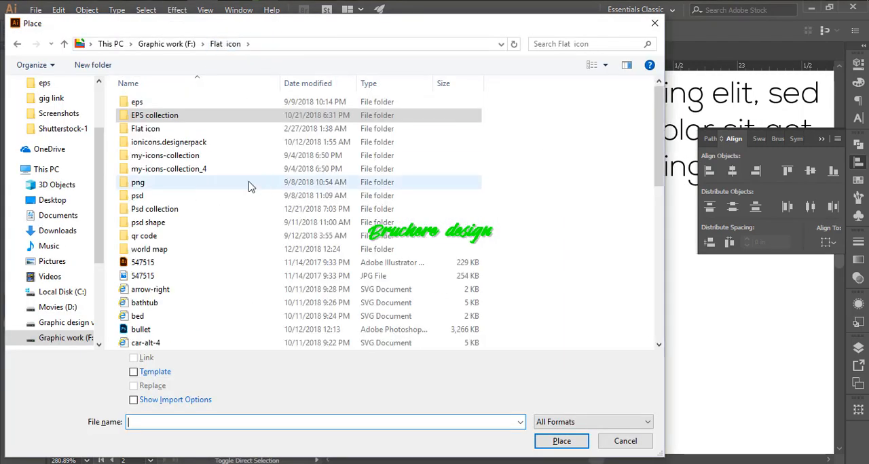
{"action": "scroll", "coordinate": [249, 186], "scroll_direction": "down", "scroll_amount": 6}
{"action": "left_click", "coordinate": [146, 128]}
{"action": "left_click", "coordinate": [151, 155], "text": "shift"}
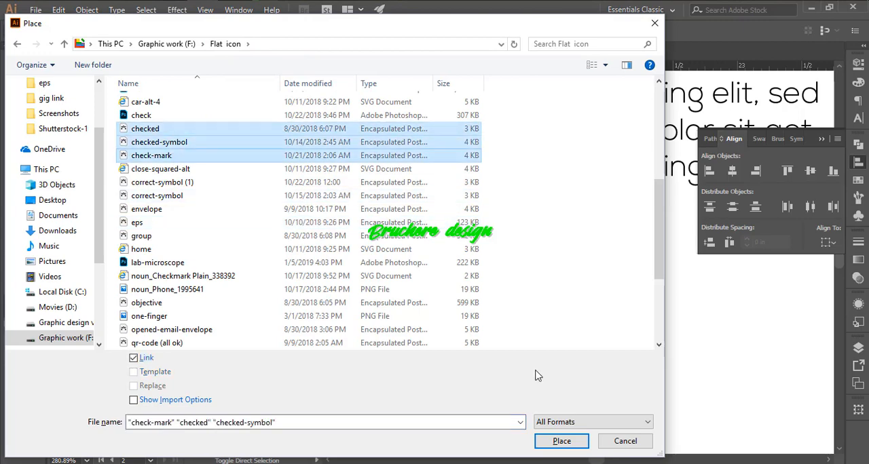
{"action": "left_click", "coordinate": [562, 441]}
{"action": "left_click", "coordinate": [479, 249]}
{"action": "left_click", "coordinate": [703, 324]}
- Delete one surplus check icon, move the ringed check icon beside the red circle and embed it
{"action": "left_click_drag", "start_coordinate": [579, 285], "coordinate": [464, 345]}
{"action": "key", "text": "Delete"}
{"action": "left_click_drag", "start_coordinate": [765, 353], "coordinate": [500, 221]}
{"action": "right_click", "coordinate": [537, 274]}
{"action": "left_click", "coordinate": [150, 31]}
{"action": "left_click", "coordinate": [649, 314]}
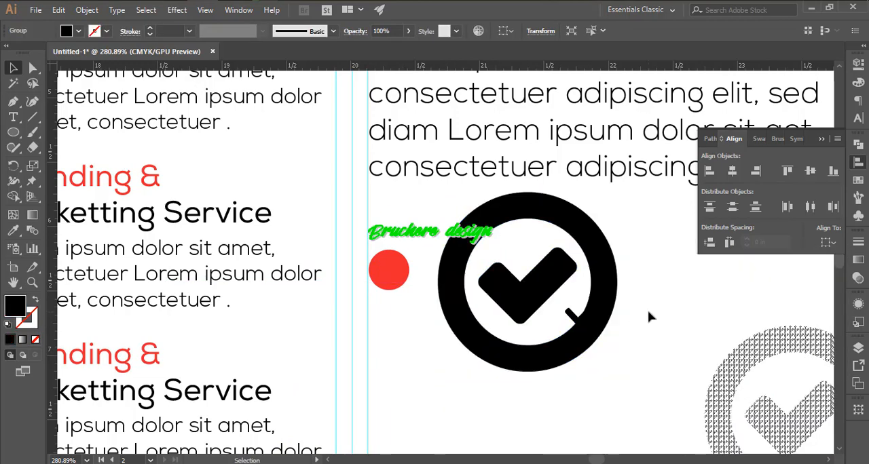
- Separate the embedded check icon's parts and delete everything except the plain check mark
{"action": "right_click", "coordinate": [600, 280]}
{"action": "left_click", "coordinate": [655, 181]}
{"action": "left_click", "coordinate": [605, 260]}
{"action": "key", "text": "Delete"}
{"action": "left_click", "coordinate": [578, 322]}
{"action": "key", "text": "Delete"}
{"action": "left_click", "coordinate": [551, 275]}
{"action": "left_click_drag", "start_coordinate": [577, 247], "coordinate": [552, 266]}
{"action": "left_click", "coordinate": [468, 299]}
- Shrink the check mark, move it onto the small red circle and align both on their centres
{"action": "left_click_drag", "start_coordinate": [437, 283], "coordinate": [480, 306]}
{"action": "left_click_drag", "start_coordinate": [577, 333], "coordinate": [361, 272]}
{"action": "left_click", "coordinate": [361, 272]}
{"action": "left_click", "coordinate": [545, 32]}
{"action": "left_click", "coordinate": [599, 31]}
{"action": "left_click", "coordinate": [355, 245]}
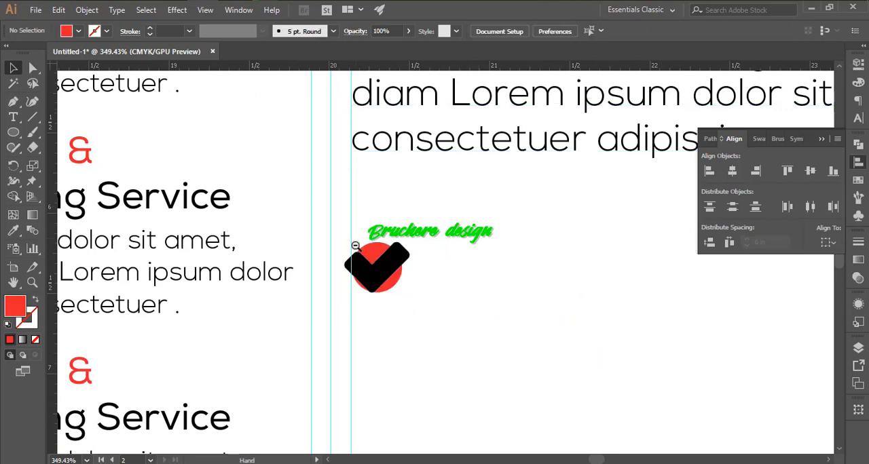
- Shrink the check mark proportionally until it fits inside the red circle
{"action": "left_click_drag", "start_coordinate": [355, 244], "coordinate": [433, 254]}
{"action": "left_click", "coordinate": [434, 268]}
{"action": "left_click_drag", "start_coordinate": [467, 244], "coordinate": [444, 265]}
{"action": "left_click", "coordinate": [509, 261]}
{"action": "left_click_drag", "start_coordinate": [509, 261], "coordinate": [451, 252]}
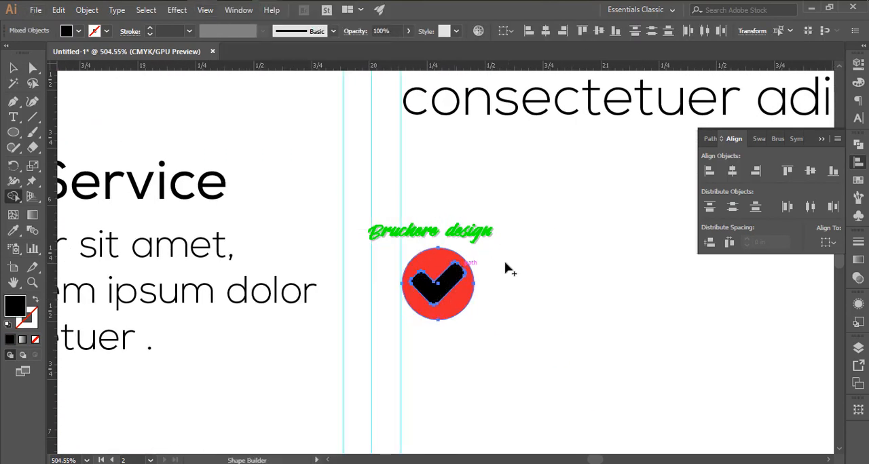
- Copy the check mark beside the red circle and move the circle with its check closer to the paragraph
{"action": "left_click_drag", "start_coordinate": [444, 285], "coordinate": [608, 288]}
{"action": "left_click", "coordinate": [509, 227]}
{"action": "left_click_drag", "start_coordinate": [488, 210], "coordinate": [477, 135]}
{"action": "left_click_drag", "start_coordinate": [494, 178], "coordinate": [399, 229]}
{"action": "left_click_drag", "start_coordinate": [406, 227], "coordinate": [456, 209]}
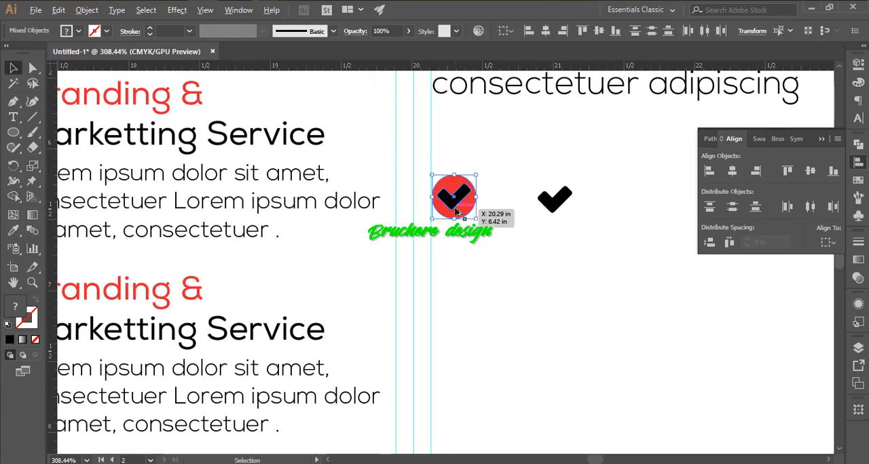
- Duplicate the red circle with its check mark twice straight down to make a column of three
{"action": "left_click_drag", "start_coordinate": [460, 314], "coordinate": [460, 313]}
{"action": "left_click_drag", "start_coordinate": [465, 311], "coordinate": [437, 158]}
{"action": "left_click_drag", "start_coordinate": [440, 278], "coordinate": [439, 278]}
{"action": "scroll", "coordinate": [467, 268], "scroll_direction": "down", "scroll_amount": 3}
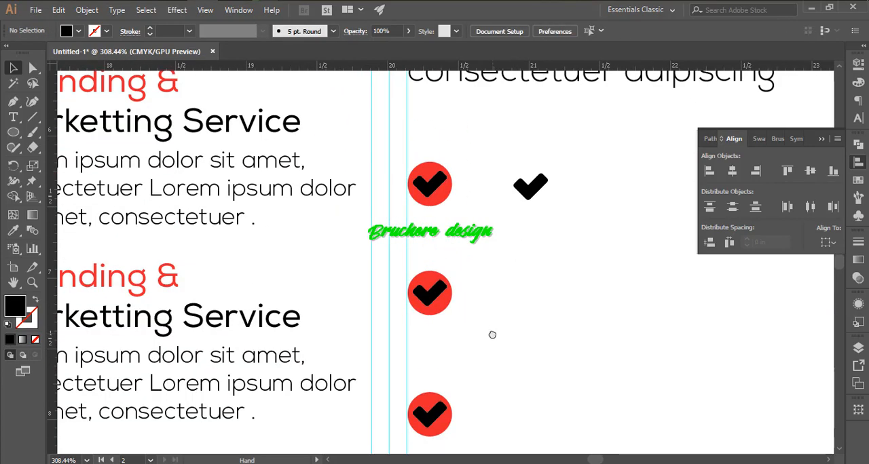
{"action": "left_click_drag", "start_coordinate": [462, 336], "coordinate": [458, 331]}
{"action": "left_click", "coordinate": [518, 224]}
- Fill the check marks in the red circles with white and delete the loose black check mark
{"action": "scroll", "coordinate": [460, 210], "scroll_direction": "up", "scroll_amount": 1}
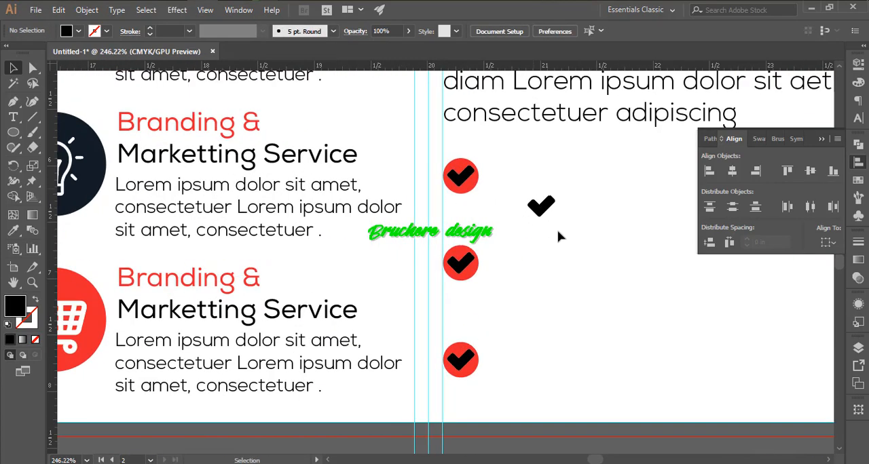
{"action": "left_click", "coordinate": [463, 181], "text": "alt"}
{"action": "key", "text": "v"}
{"action": "left_click", "coordinate": [553, 255]}
{"action": "left_click_drag", "start_coordinate": [564, 260], "coordinate": [528, 273]}
{"action": "left_click_drag", "start_coordinate": [301, 252], "coordinate": [208, 289]}
- Try to paste the paragraph's copied text as a separate text object and undo the extra paste
{"action": "double_click", "coordinate": [438, 167]}
{"action": "left_click_drag", "start_coordinate": [378, 158], "coordinate": [670, 182]}
{"action": "key", "text": "ctrl+c"}
{"action": "left_click", "coordinate": [13, 68]}
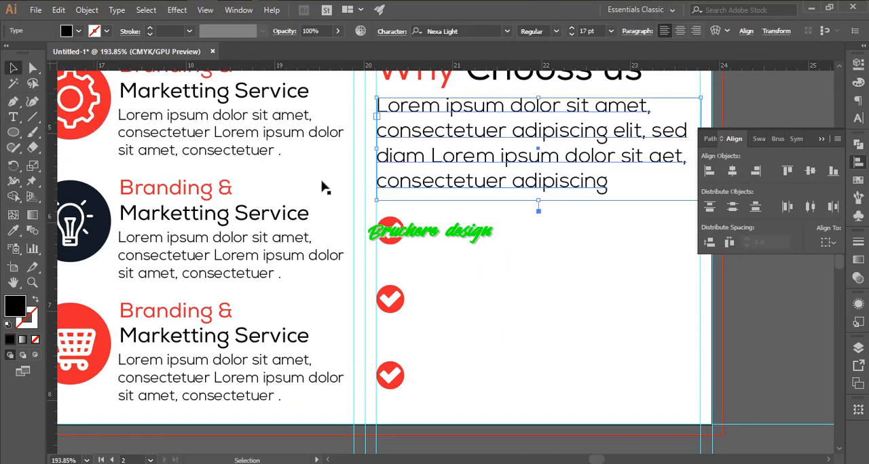
{"action": "left_click", "coordinate": [324, 184]}
{"action": "key", "text": "ctrl+f"}
{"action": "key", "text": "ctrl+v"}
{"action": "key", "text": "ctrl+z"}
- Draw a text frame of placeholder text in 12 pt NexaRegular beside the first check icon and nudge it up
{"action": "key", "text": "t"}
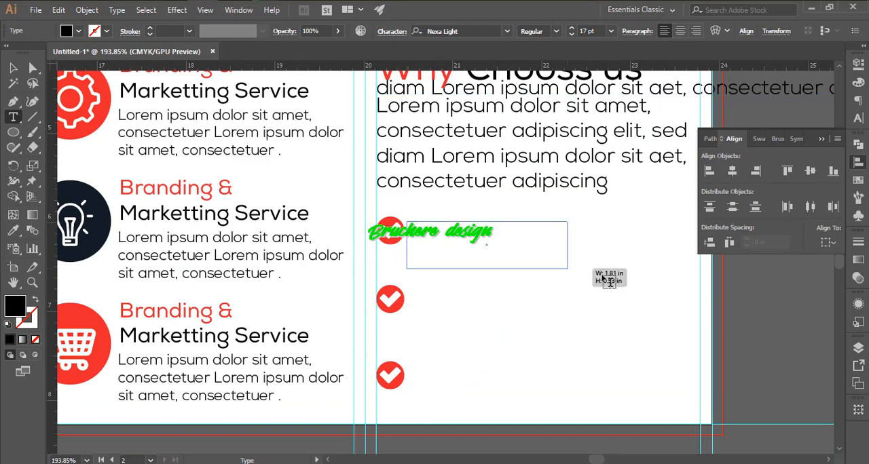
{"action": "left_click_drag", "start_coordinate": [706, 277], "coordinate": [706, 272]}
{"action": "key", "text": "Escape"}
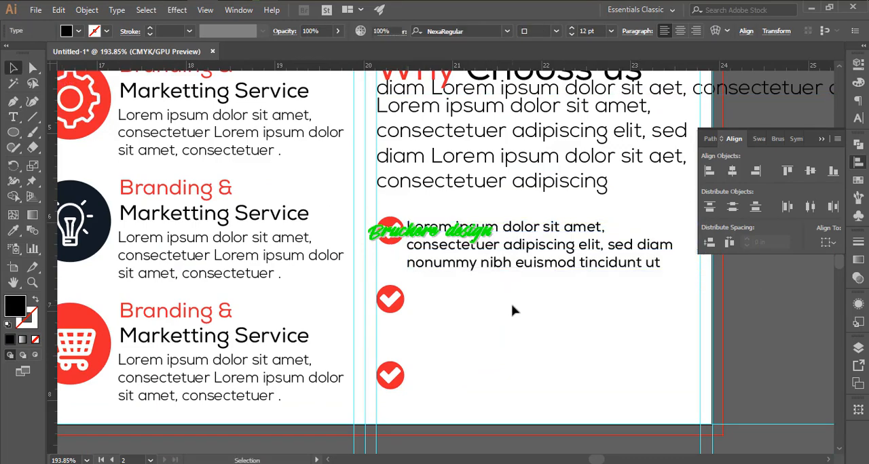
{"action": "scroll", "coordinate": [512, 308], "scroll_direction": "up", "scroll_amount": 1}
{"action": "key", "text": "Up"}
{"action": "key", "text": "Up"}
{"action": "key", "text": "Up"}
{"action": "left_click", "coordinate": [499, 276]}
- Align the top of the first check icon with its text frame and nudge the text slightly right
{"action": "left_click_drag", "start_coordinate": [390, 207], "coordinate": [532, 298]}
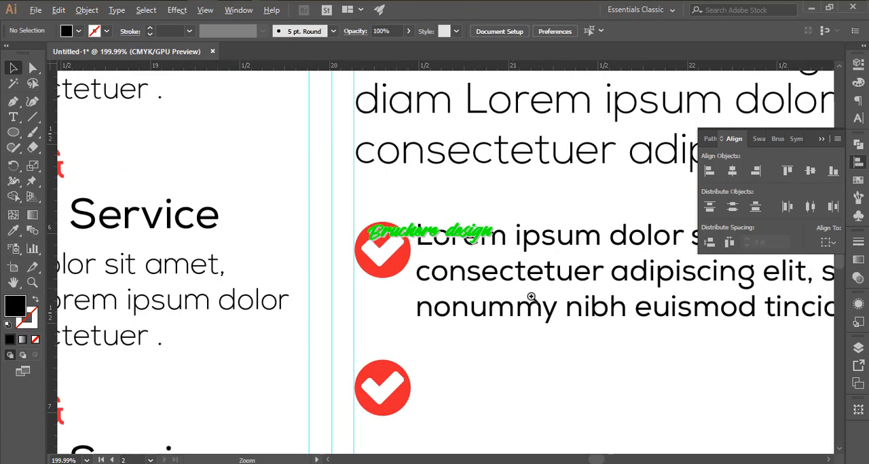
{"action": "left_click_drag", "start_coordinate": [390, 343], "coordinate": [544, 170]}
{"action": "left_click", "coordinate": [782, 173]}
{"action": "left_click", "coordinate": [588, 370]}
{"action": "scroll", "coordinate": [415, 266], "scroll_direction": "down", "scroll_amount": 5}
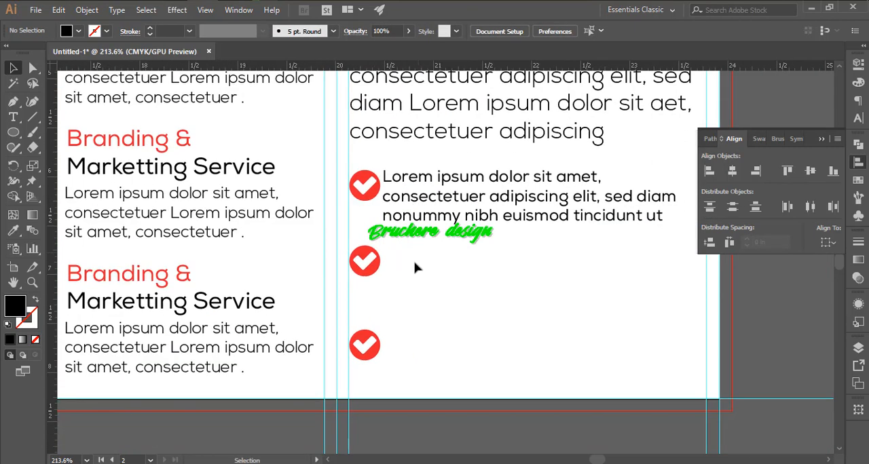
{"action": "left_click", "coordinate": [414, 210]}
{"action": "key", "text": "Right"}
{"action": "key", "text": "Right"}
{"action": "key", "text": "Right"}
- Delete the two lower check icons and duplicate the first icon-and-text item twice below it with even spacing
{"action": "left_click_drag", "start_coordinate": [455, 253], "coordinate": [368, 196]}
{"action": "left_click_drag", "start_coordinate": [414, 263], "coordinate": [360, 374]}
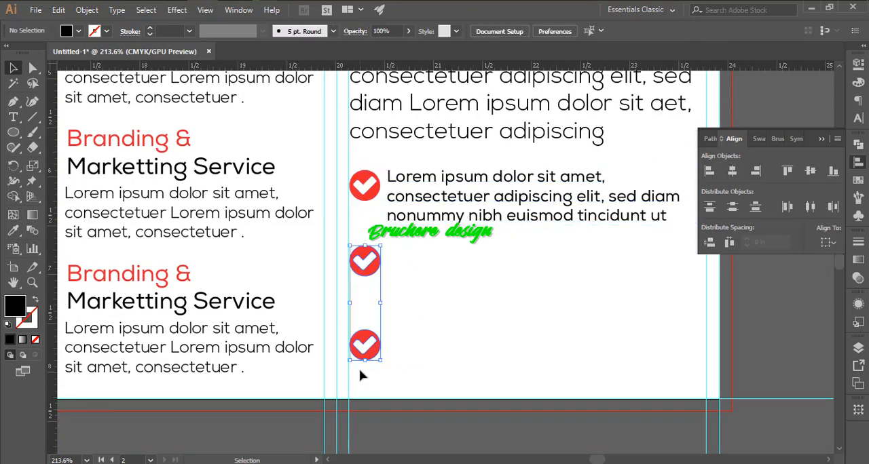
{"action": "key", "text": "Delete"}
{"action": "left_click_drag", "start_coordinate": [369, 254], "coordinate": [408, 353]}
{"action": "left_click", "coordinate": [662, 317]}
{"action": "left_click_drag", "start_coordinate": [661, 321], "coordinate": [387, 388]}
- Delete the stray pasted line of text overlapping the "Why Chooss us" heading
{"action": "left_click", "coordinate": [582, 215]}
{"action": "key", "text": "Delete"}
{"action": "left_click", "coordinate": [392, 233]}
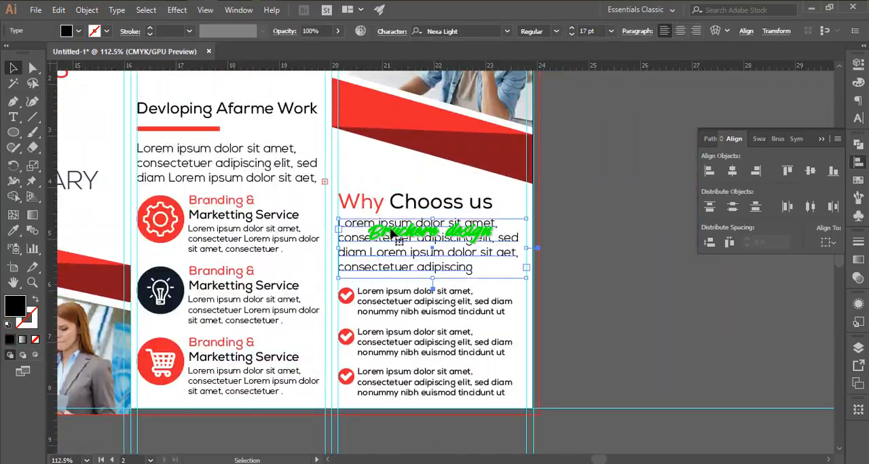
{"action": "left_click", "coordinate": [626, 274]}
- Collapse the alignment options and start saving the brochure document as an Adobe Illustrator file
{"action": "left_click_drag", "start_coordinate": [487, 283], "coordinate": [393, 289]}
{"action": "left_click_drag", "start_coordinate": [500, 160], "coordinate": [775, 192]}
{"action": "left_click", "coordinate": [859, 162]}
{"action": "key", "text": "ctrl+s"}
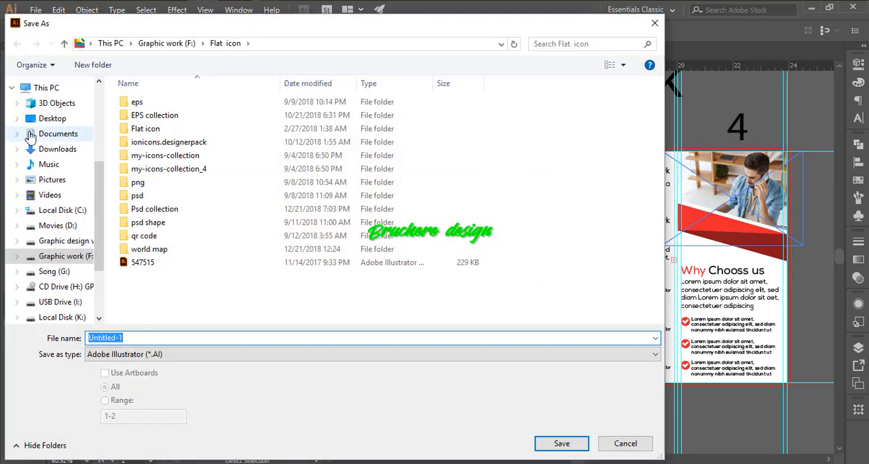